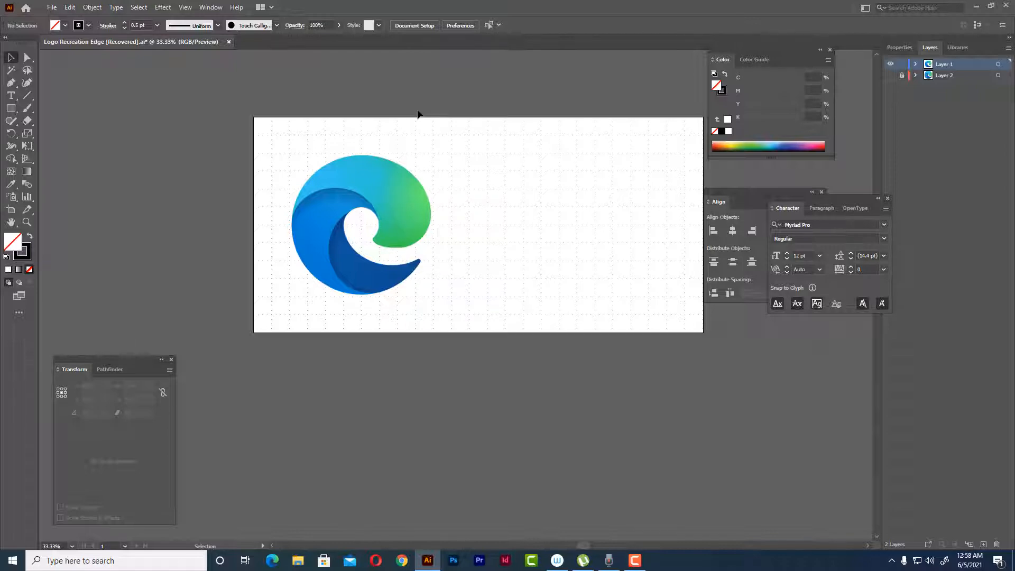
# - Examine the Edge logo reference, its overall round outline, white central hole, blue swirls and green lobe
pyautogui.scroll(1, 369, 194)
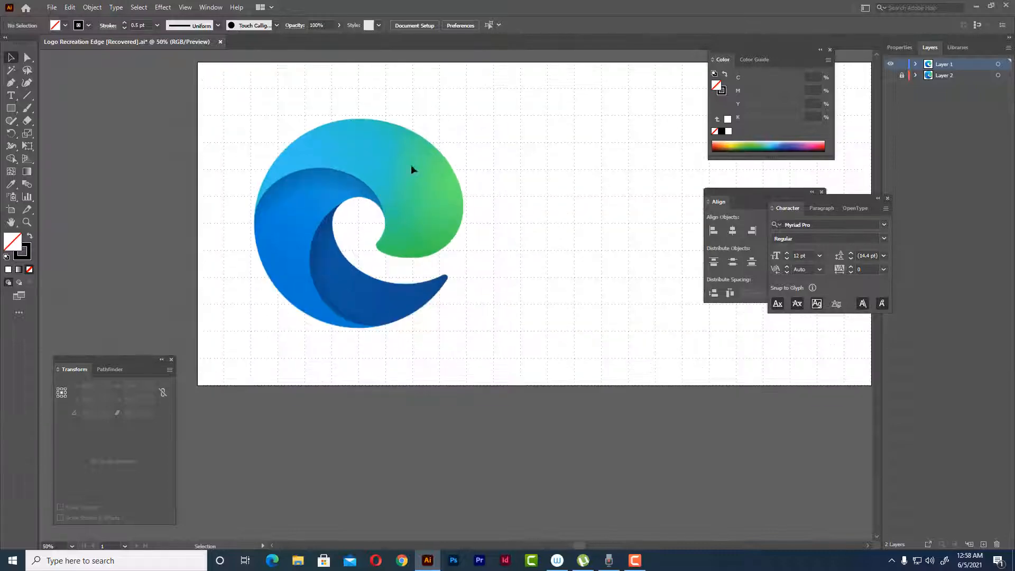
pyautogui.hscroll(3, 410, 170)
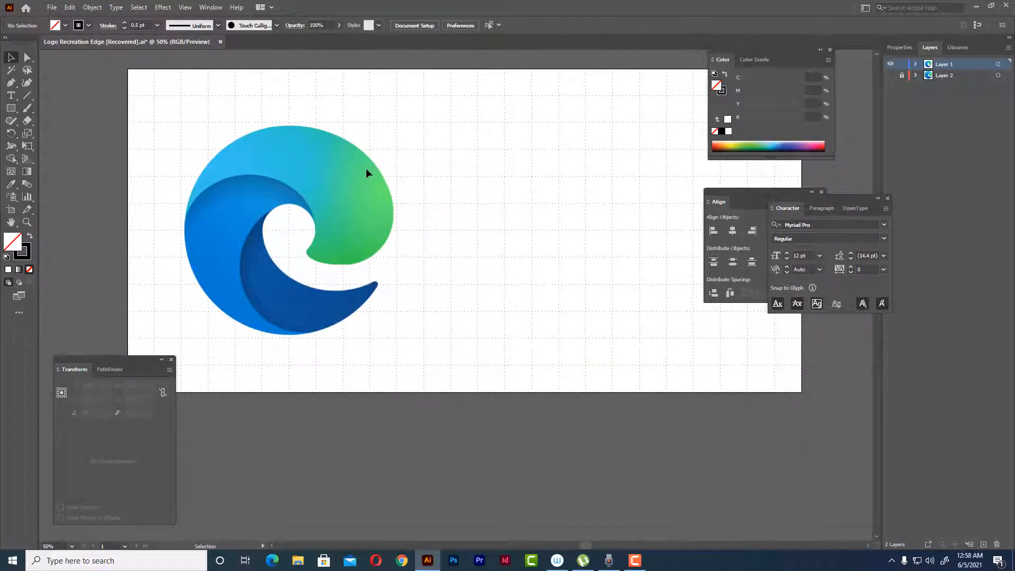
pyautogui.scroll(-2, 366, 169)
pyautogui.scroll(2, 365, 172)
pyautogui.hscroll(3, 362, 174)
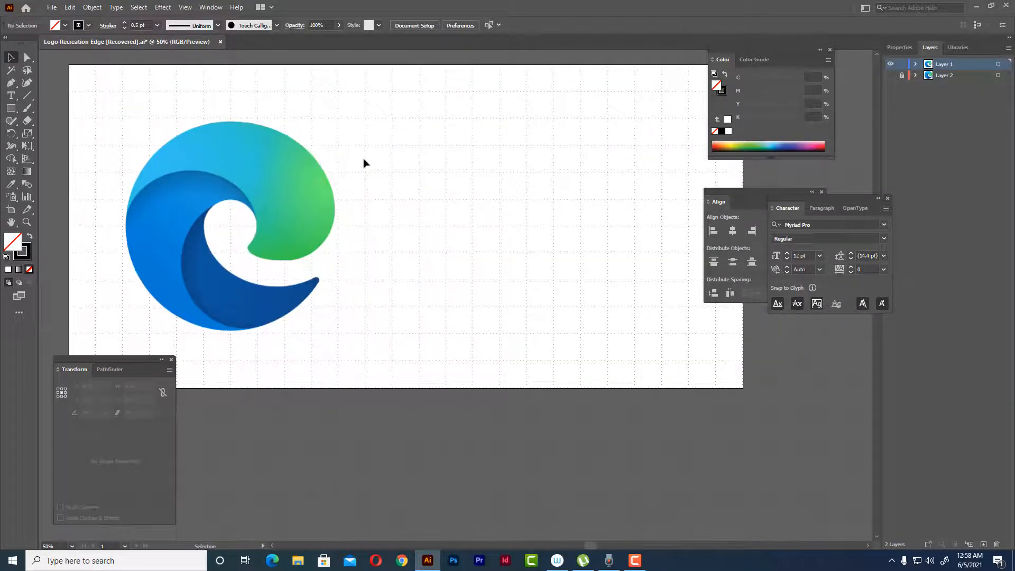
pyautogui.hscroll(1, 370, 154)
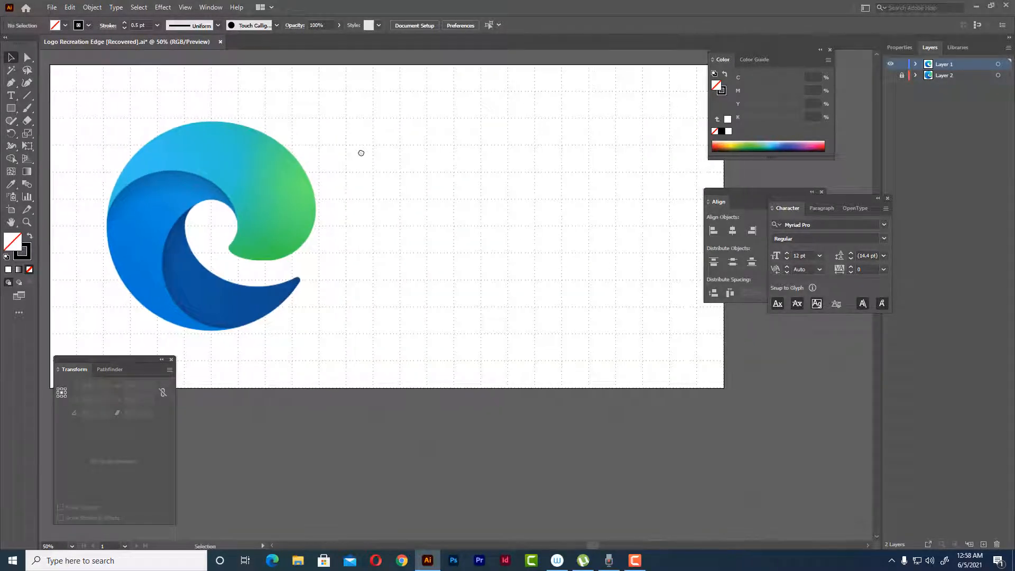
pyautogui.hscroll(-5, 349, 214)
pyautogui.scroll(1, 494, 277)
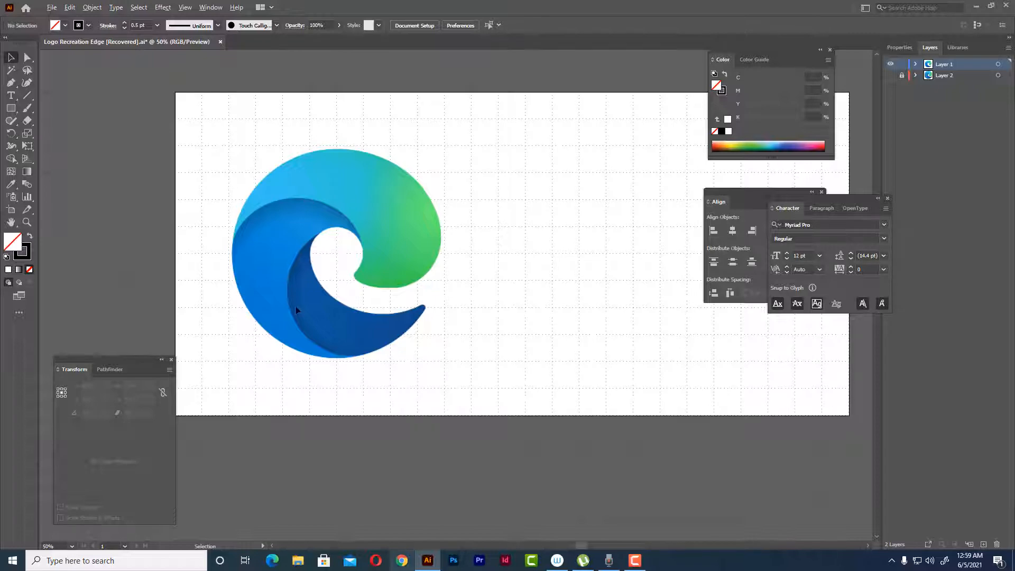
pyautogui.scroll(1, 368, 252)
pyautogui.scroll(-1, 368, 253)
pyautogui.scroll(2, 316, 267)
pyautogui.scroll(-1, 346, 272)
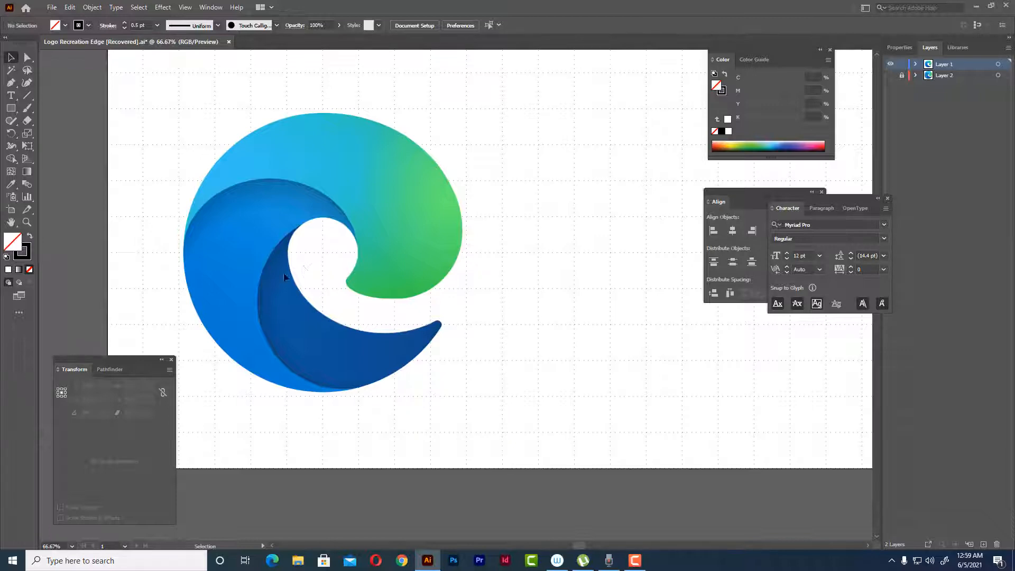
pyautogui.scroll(1, 295, 218)
pyautogui.scroll(-1, 295, 218)
pyautogui.moveTo(344, 237); pyautogui.dragTo(453, 237)
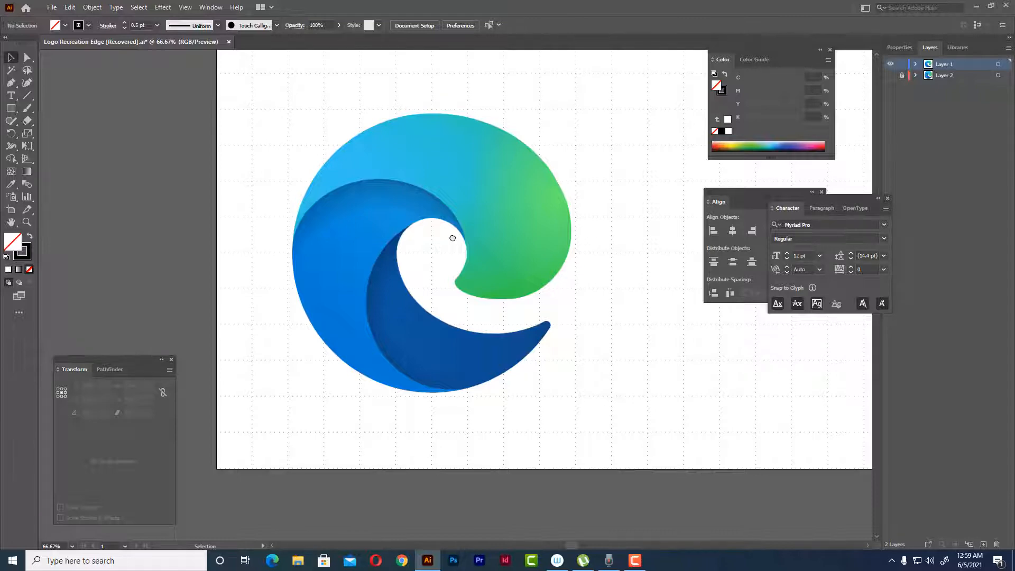
pyautogui.scroll(1, 480, 289)
pyautogui.scroll(-1, 481, 250)
pyautogui.moveTo(480, 239); pyautogui.dragTo(441, 238)
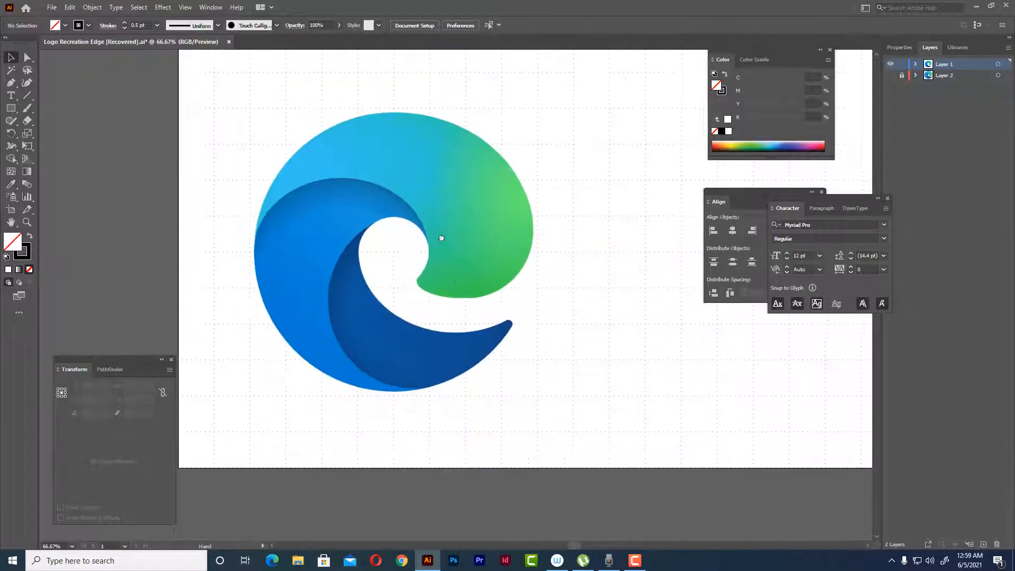
# - Draw a circle about 1.97 in wide with the Ellipse tool from the logo's centre at X 6 in, Y 6 in, matching the white hole
pyautogui.scroll(1, 437, 233)
pyautogui.click(11, 108)
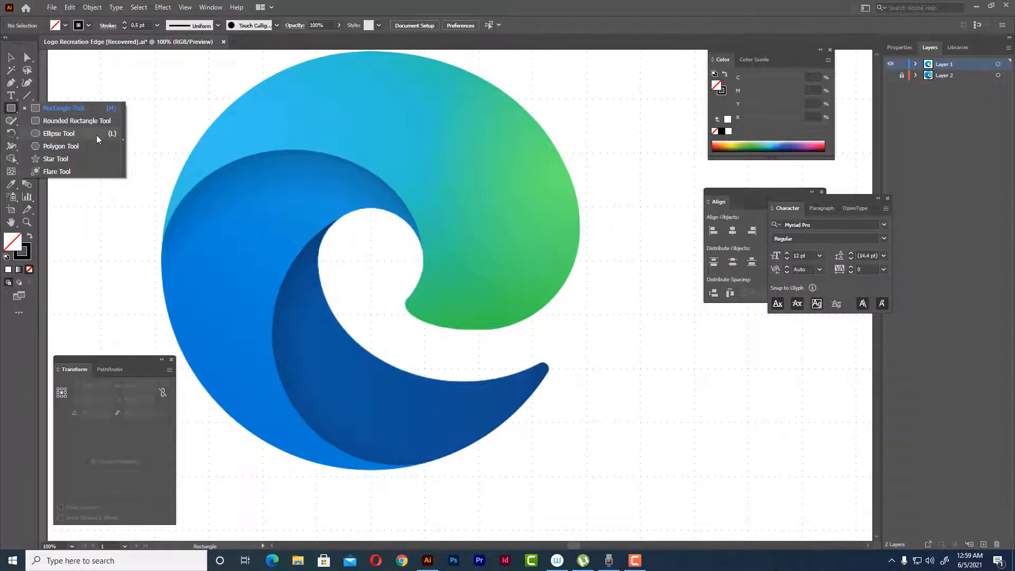
pyautogui.click(96, 135)
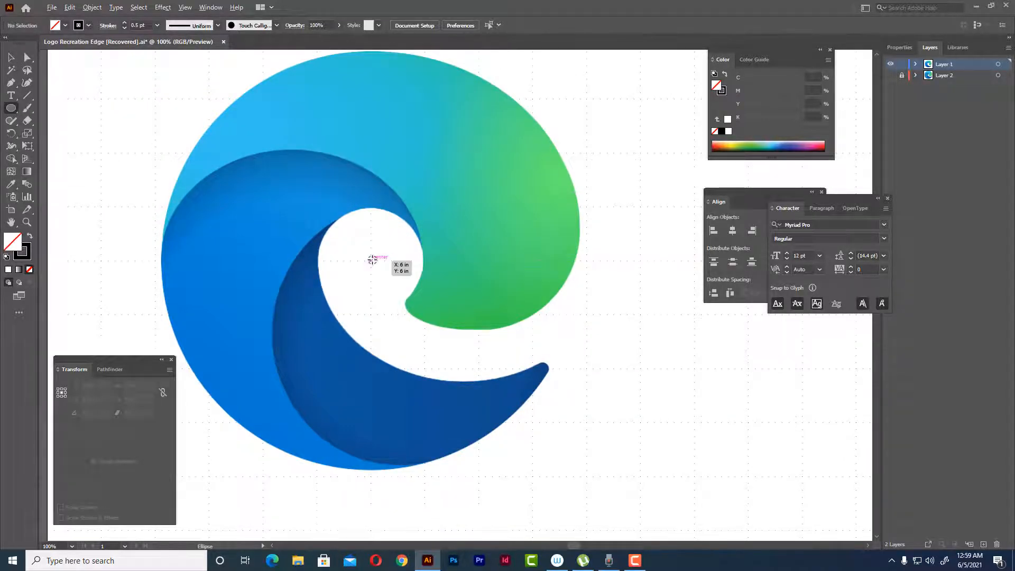
pyautogui.moveTo(370, 261); pyautogui.dragTo(394, 314)
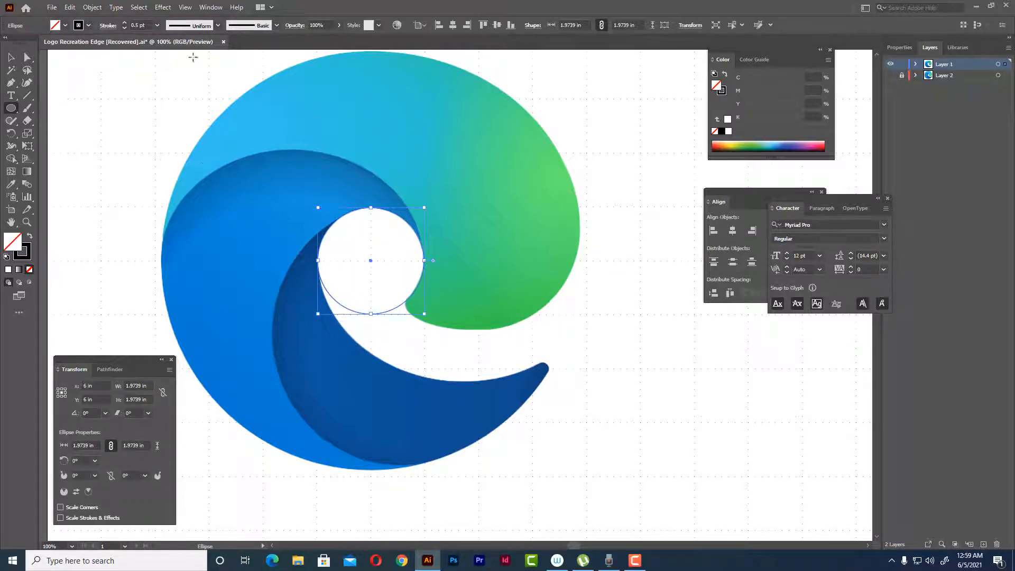
pyautogui.press('v')
# - Copy the centre circle, paste it in front and scale it from its centre to about 7.74 in to match the logo's outer edge
pyautogui.scroll(-1, 447, 274)
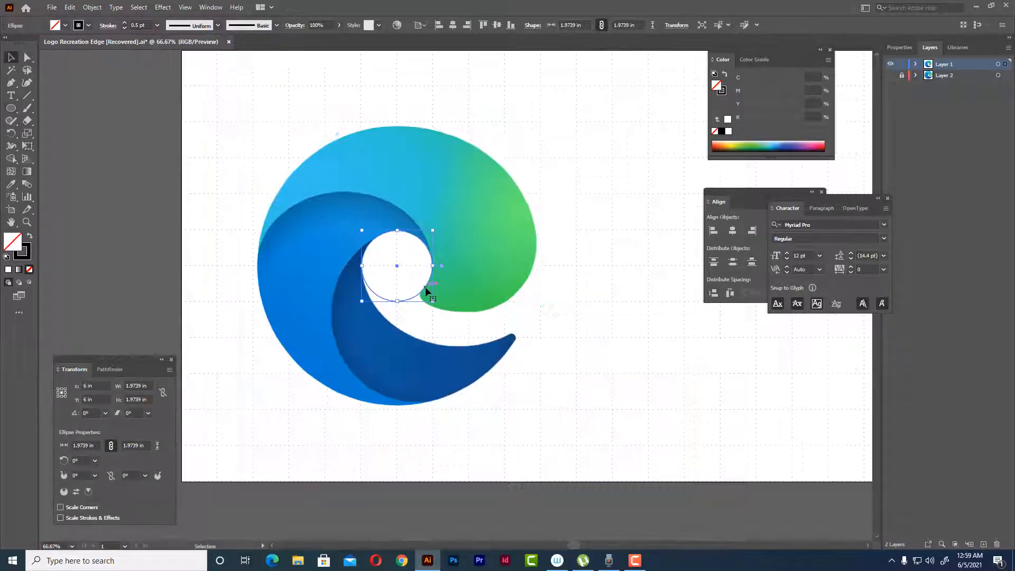
pyautogui.scroll(1, 425, 287)
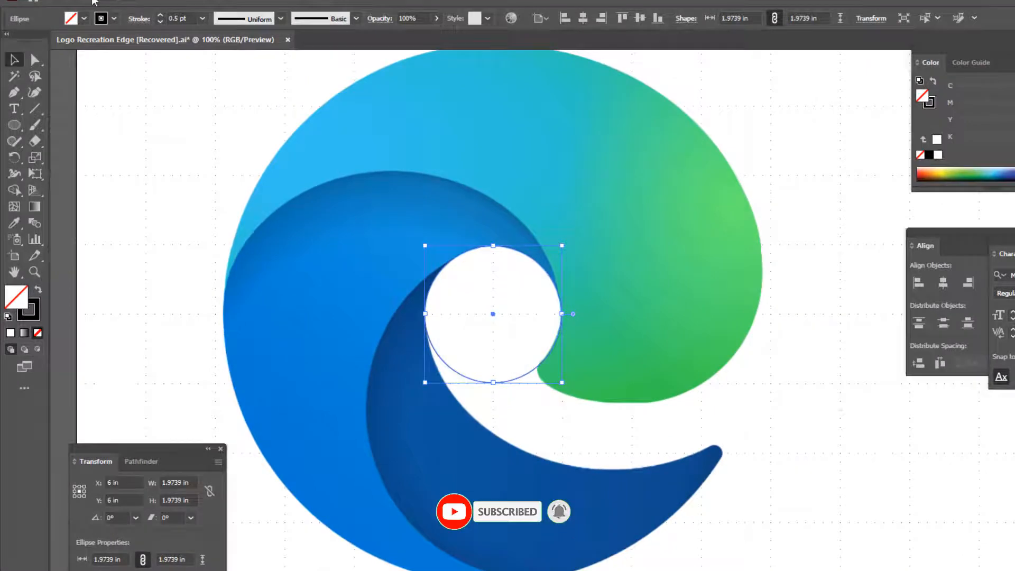
pyautogui.click(92, 1)
pyautogui.click(119, 61)
pyautogui.click(91, 1)
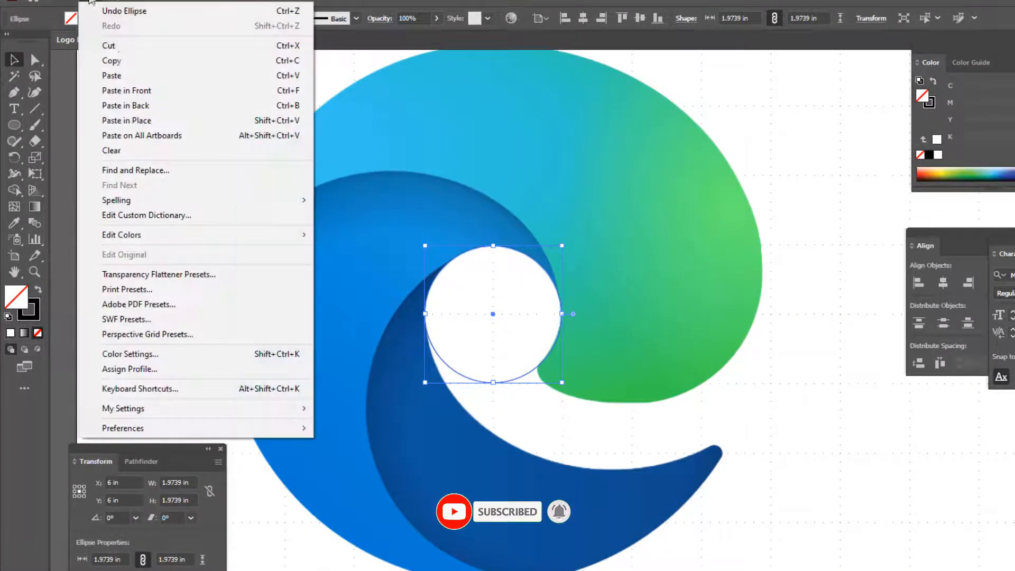
pyautogui.click(146, 91)
pyautogui.moveTo(561, 382); pyautogui.dragTo(771, 570)
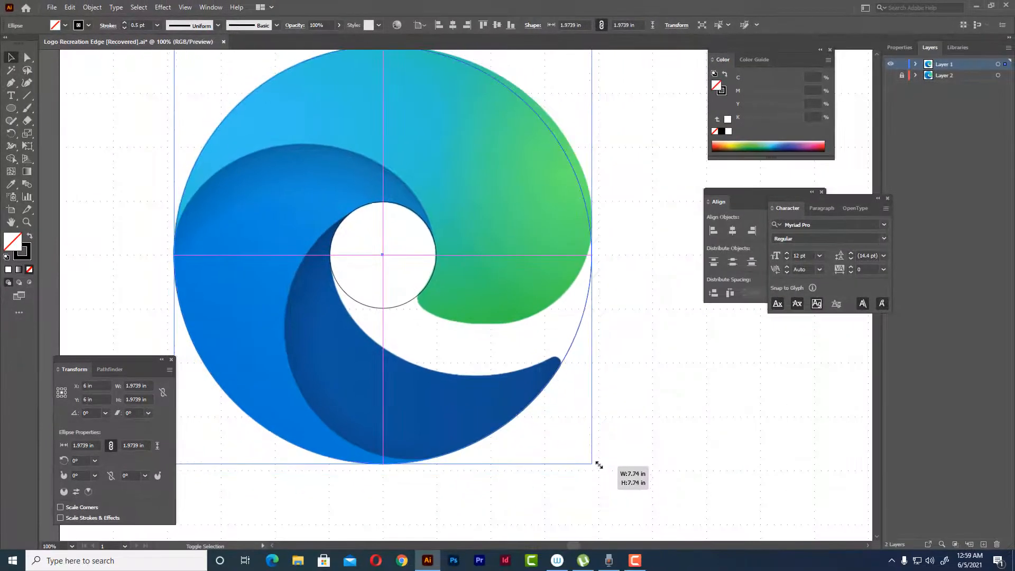
pyautogui.moveTo(599, 465); pyautogui.dragTo(597, 464)
pyautogui.scroll(-1, 596, 354)
pyautogui.scroll(1, 599, 276)
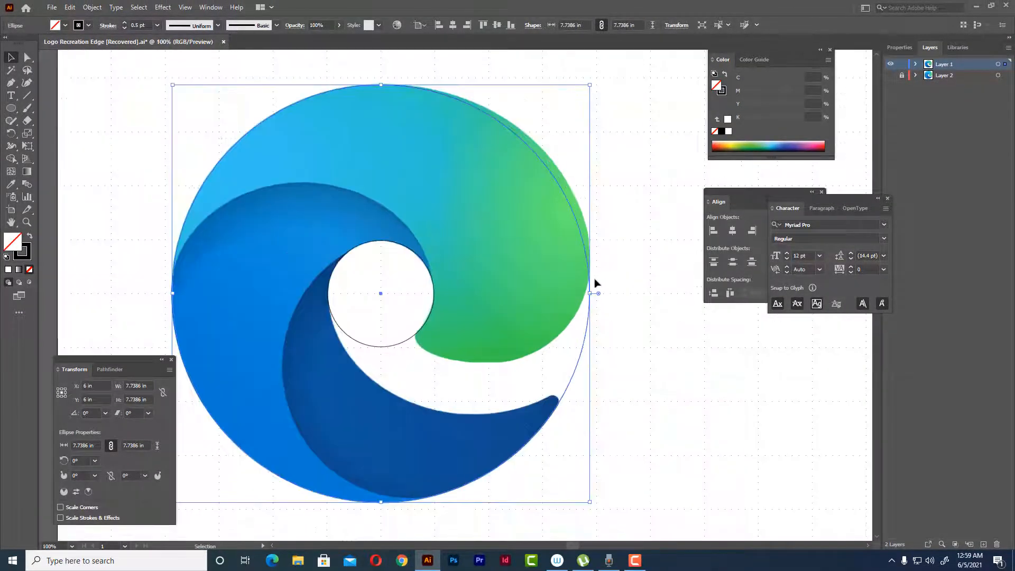
pyautogui.moveTo(590, 293)
pyautogui.mouseDown()
pyautogui.moveTo(601, 293)
pyautogui.moveTo(590, 294)
pyautogui.mouseUp()
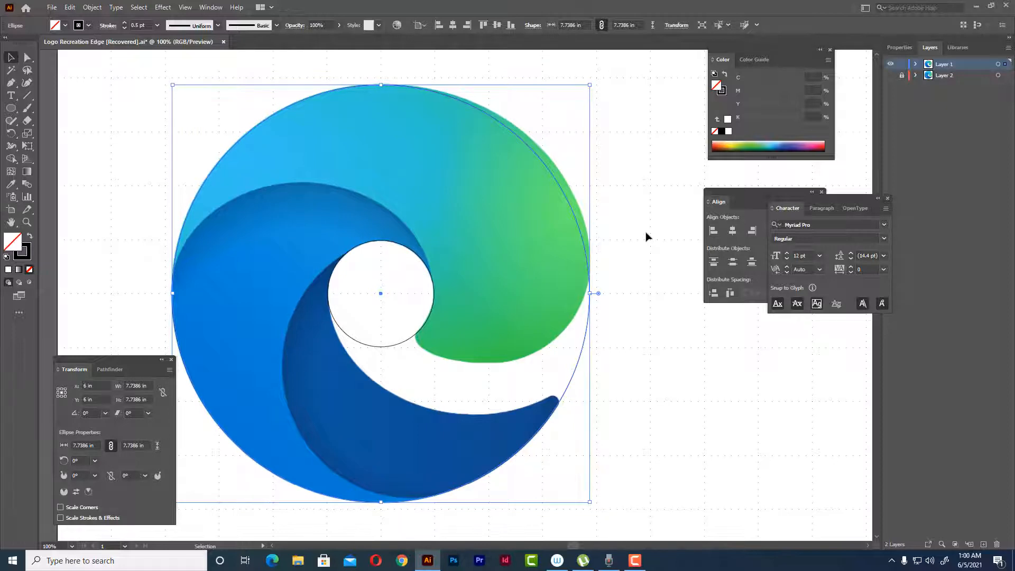
# - Duplicate the small centre circle onto the green lobe and reshape it into an ellipse about 3.95 by 3.65 in following the lobe's lower edge
pyautogui.scroll(-1, 295, 198)
pyautogui.scroll(2, 318, 224)
pyautogui.scroll(-2, 317, 224)
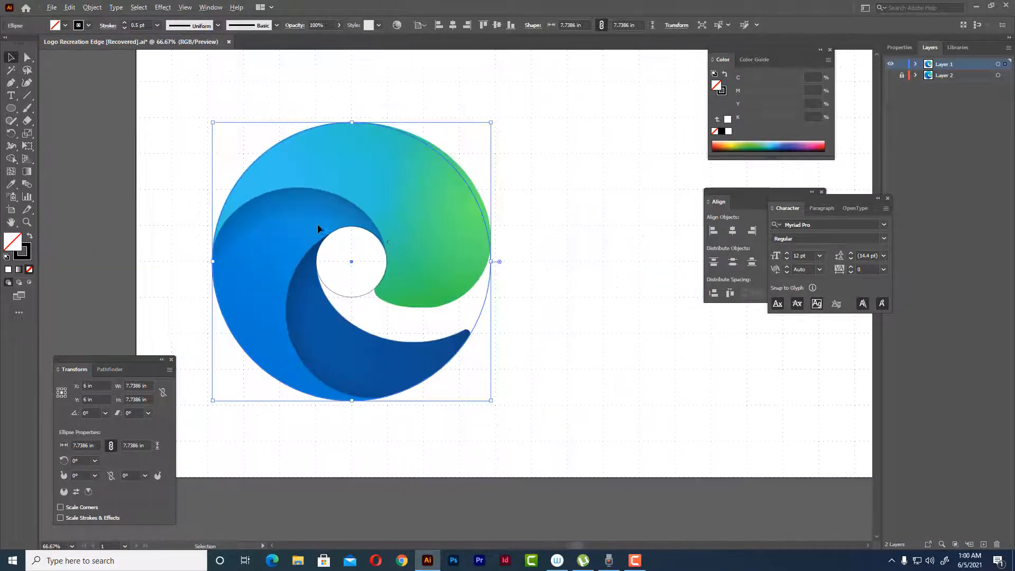
pyautogui.scroll(1, 317, 224)
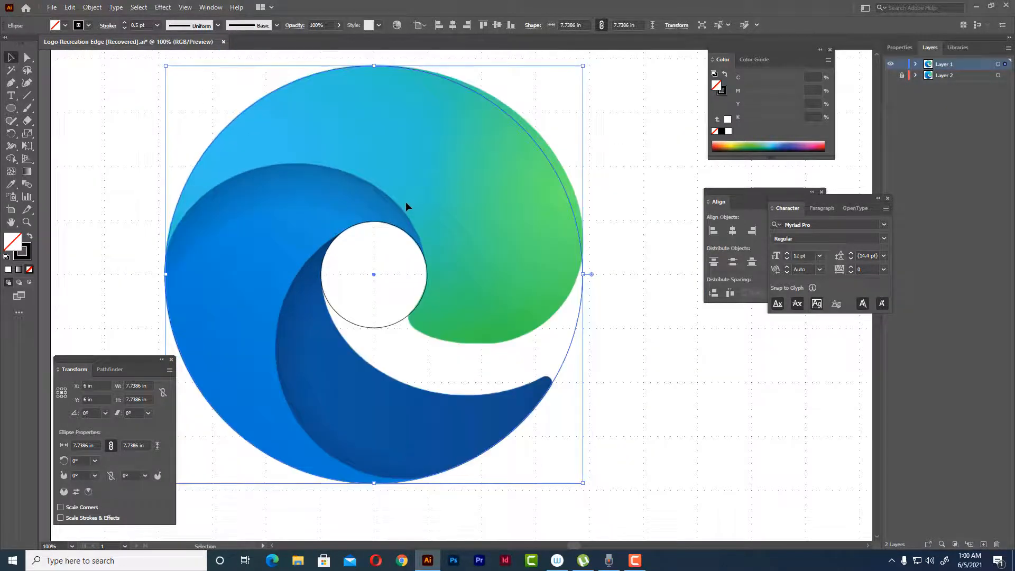
pyautogui.hscroll(-1, 411, 185)
pyautogui.scroll(1, 496, 229)
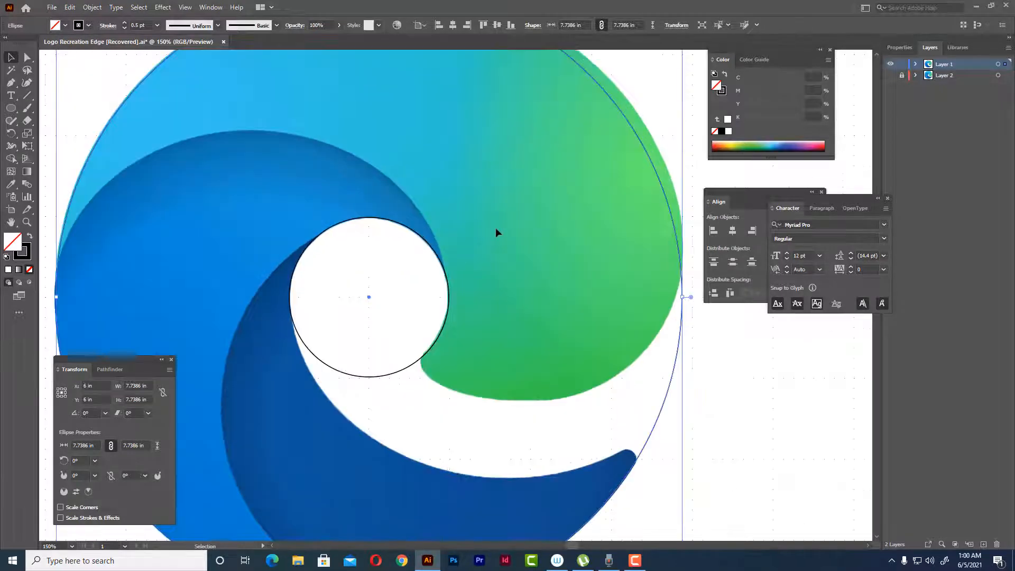
pyautogui.scroll(-1, 496, 233)
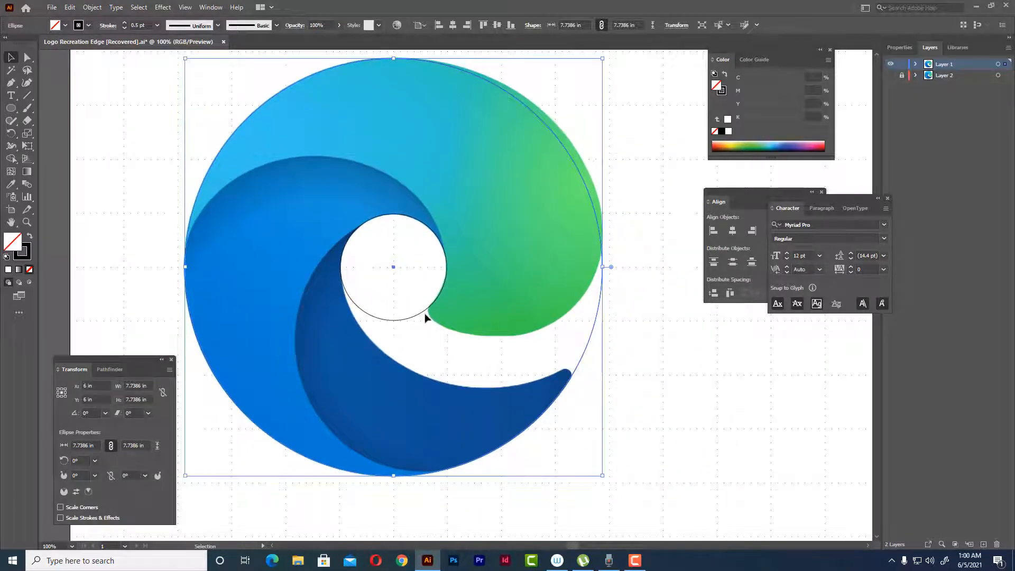
pyautogui.click(425, 317)
pyautogui.moveTo(423, 315); pyautogui.dragTo(529, 341)
pyautogui.moveTo(551, 239); pyautogui.dragTo(616, 170)
pyautogui.moveTo(584, 316); pyautogui.dragTo(537, 318)
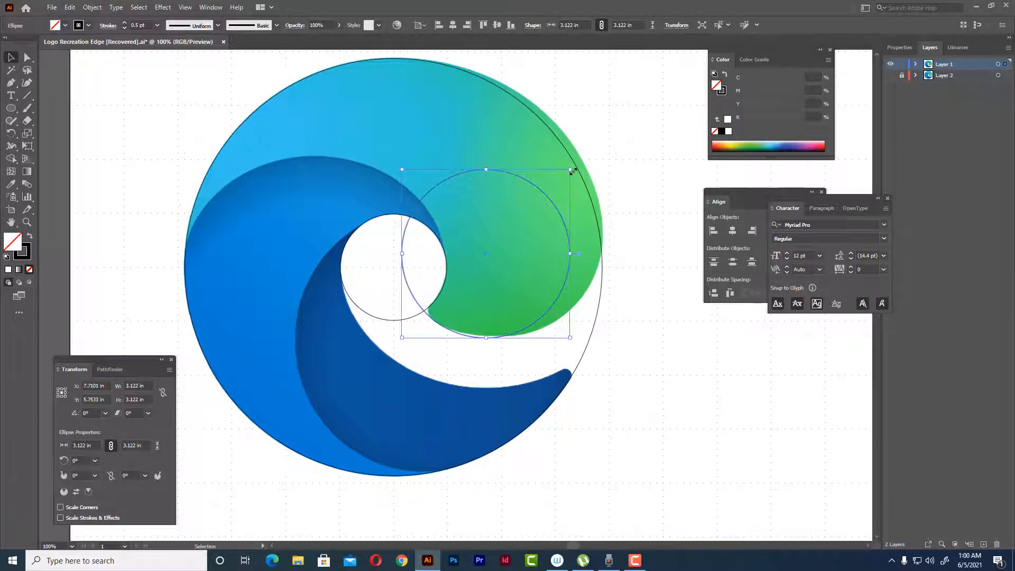
pyautogui.moveTo(570, 170); pyautogui.dragTo(603, 142)
pyautogui.moveTo(400, 338); pyautogui.dragTo(390, 339)
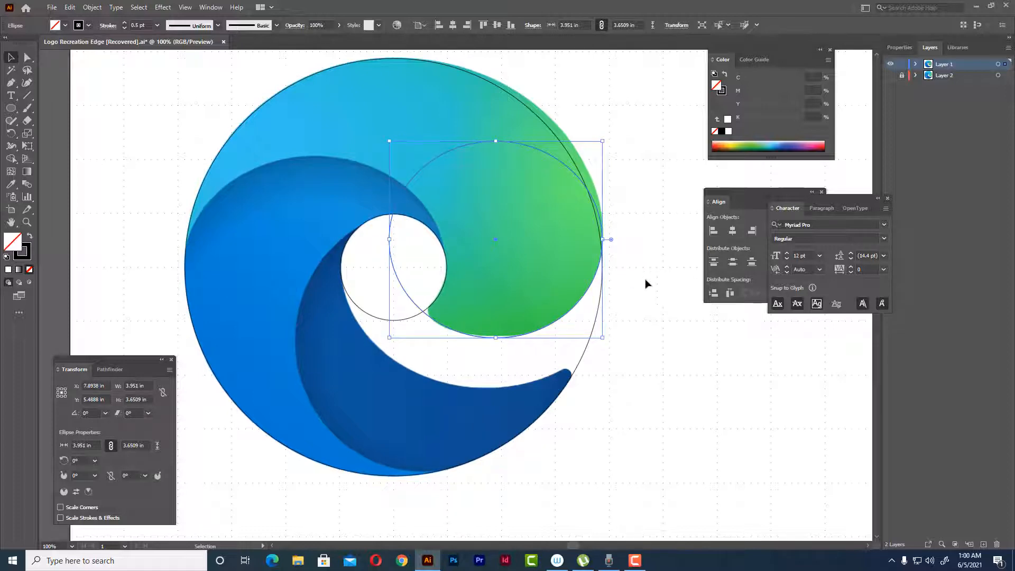
# - Duplicate the small centre circle onto the blue swirl and enlarge the copy to about 4.51 in
pyautogui.click(367, 312)
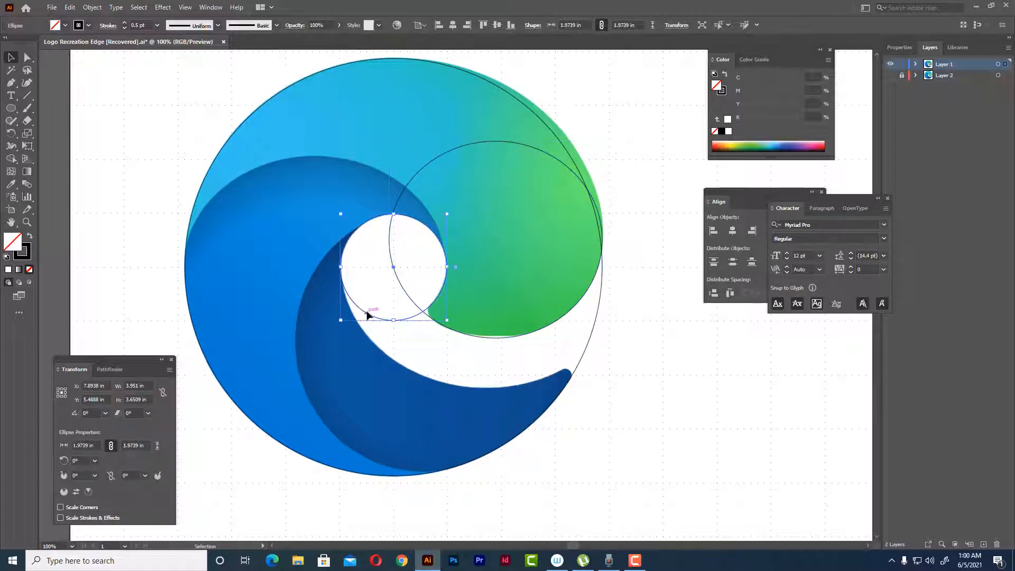
pyautogui.moveTo(289, 259); pyautogui.dragTo(288, 259)
pyautogui.click(386, 335)
pyautogui.click(387, 320)
pyautogui.moveTo(386, 321); pyautogui.dragTo(228, 313)
pyautogui.moveTo(292, 258); pyautogui.dragTo(425, 311)
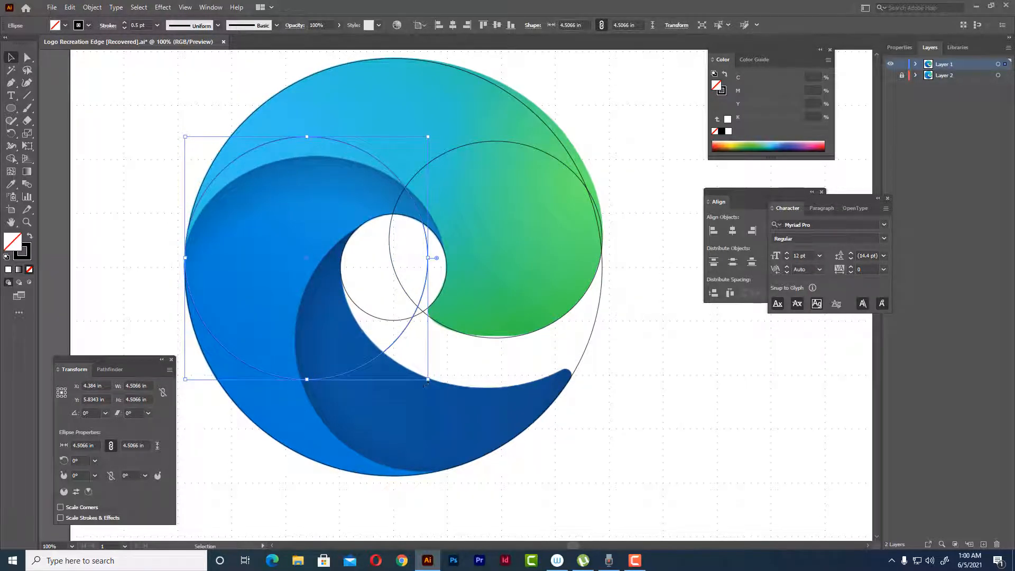
# - Align the copied circle with the blue swirl's upper curve and stretch it to about 5.09 by 5.00 in
pyautogui.moveTo(427, 380); pyautogui.dragTo(447, 397)
pyautogui.moveTo(396, 372); pyautogui.dragTo(398, 397)
pyautogui.moveTo(317, 165); pyautogui.dragTo(317, 156)
pyautogui.moveTo(186, 292); pyautogui.dragTo(177, 292)
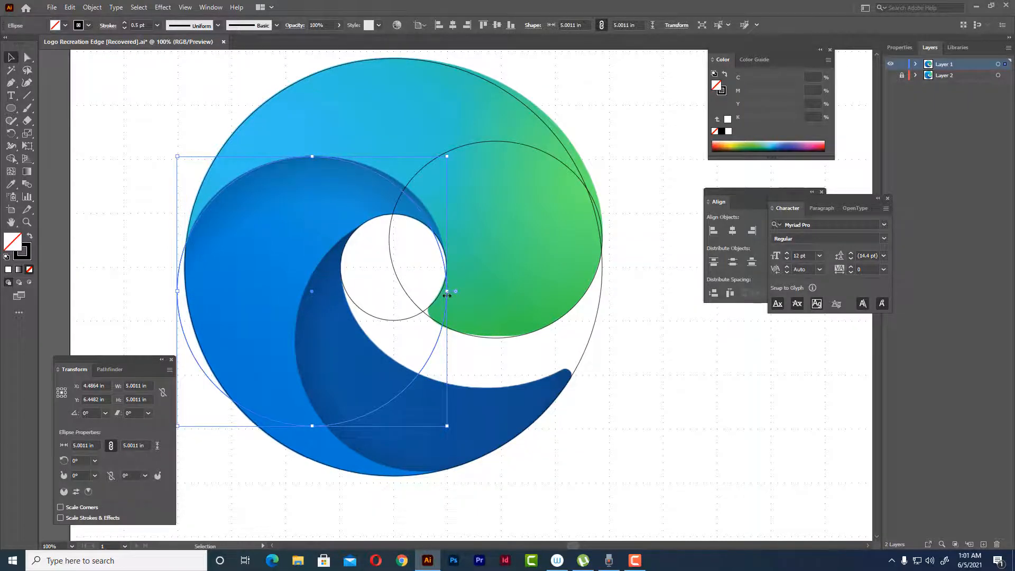
pyautogui.moveTo(447, 290); pyautogui.dragTo(452, 290)
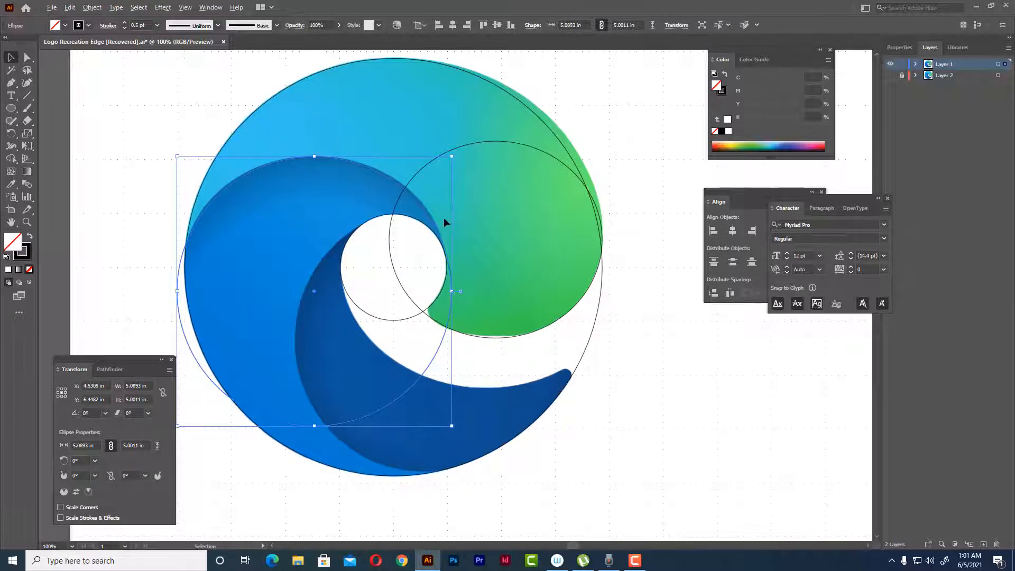
# - Refine the blue swirl's ellipse to about 5.05 by 5.05 in so it follows the curve beside the central hole
pyautogui.scroll(3, 444, 219)
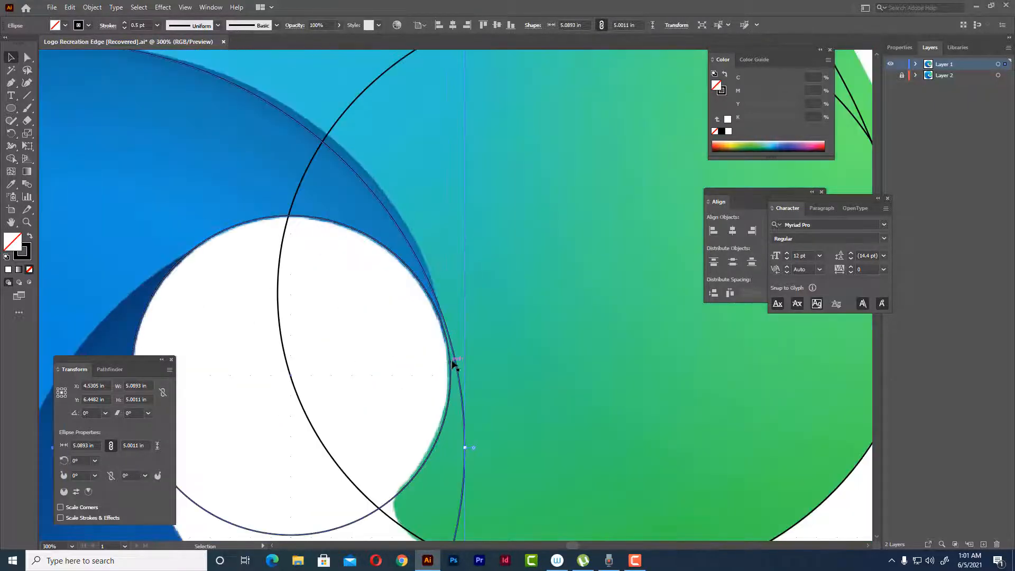
pyautogui.scroll(-1, 465, 363)
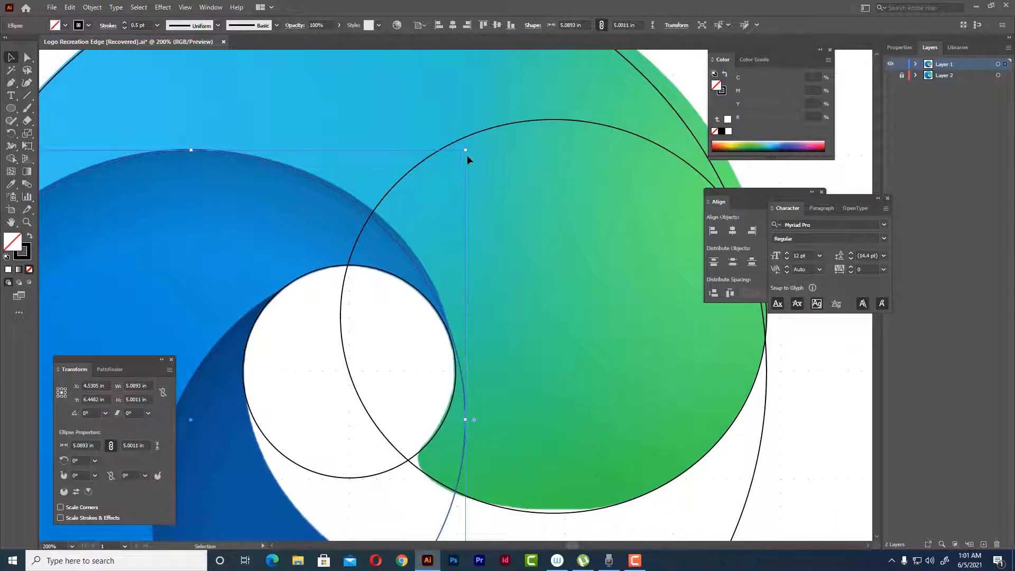
pyautogui.moveTo(465, 149); pyautogui.dragTo(470, 145)
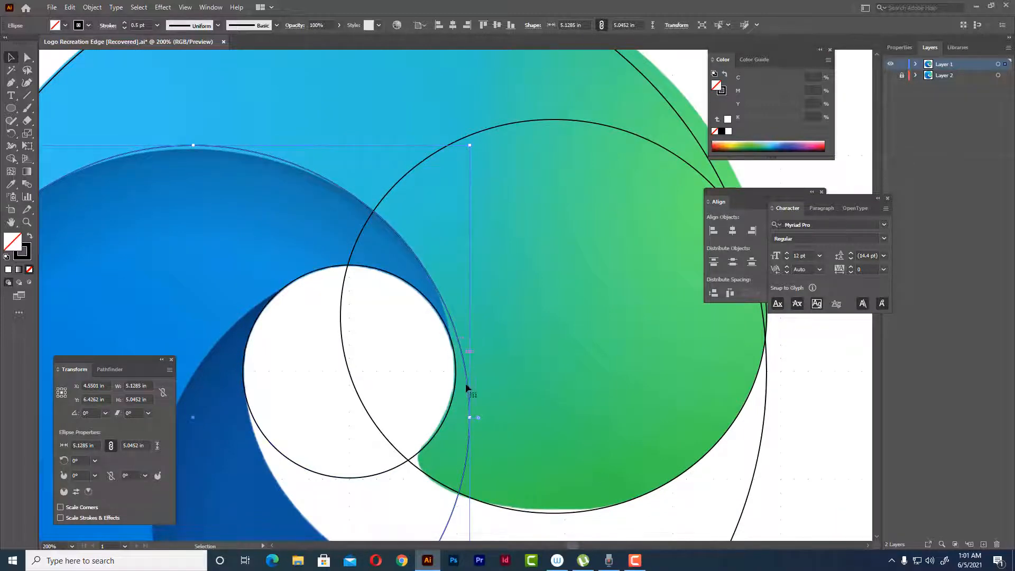
pyautogui.moveTo(468, 418); pyautogui.dragTo(462, 415)
pyautogui.scroll(-2, 451, 264)
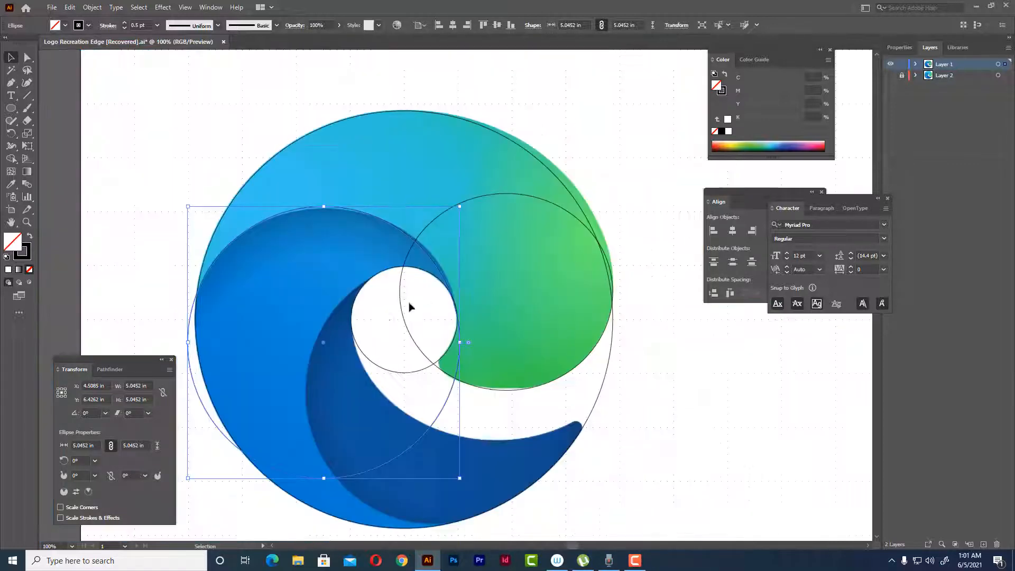
# - Duplicate the small centre circle down onto the dark blue crescent and enlarge the copy to about 4.76 in
pyautogui.scroll(-2, 399, 304)
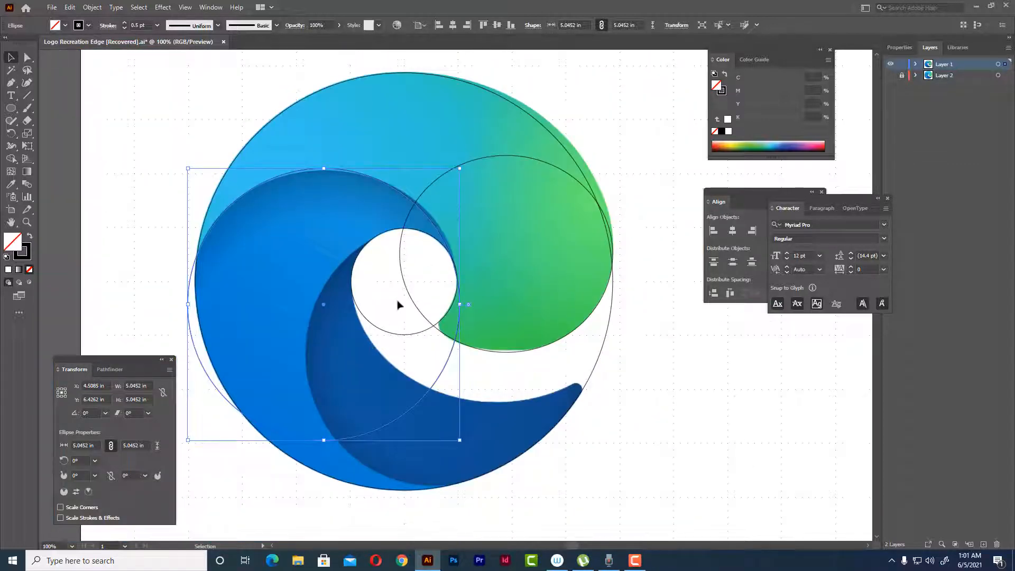
pyautogui.click(418, 333)
pyautogui.click(422, 387)
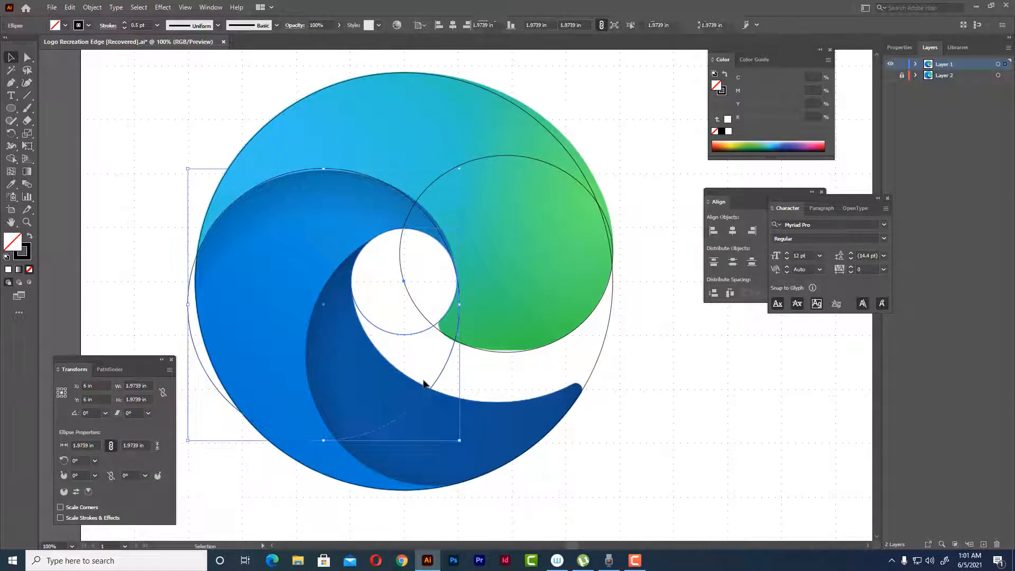
pyautogui.click(423, 333)
pyautogui.moveTo(427, 333); pyautogui.dragTo(429, 427)
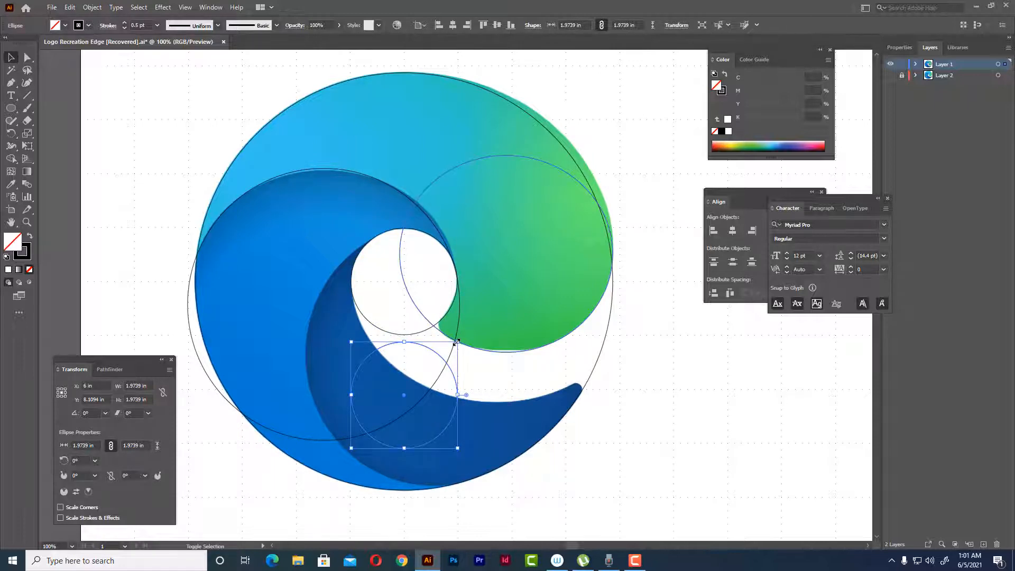
pyautogui.moveTo(457, 342); pyautogui.dragTo(659, 193)
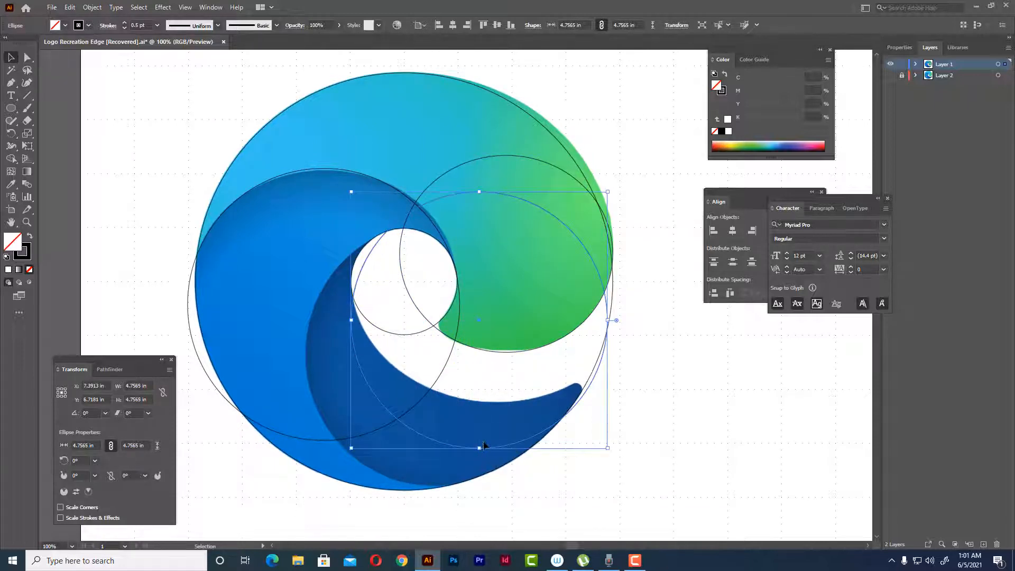
# - Align the copied circle with the dark blue crescent's outer curve and stretch it to about 4.81 by 4.87 in
pyautogui.moveTo(494, 451); pyautogui.dragTo(453, 479)
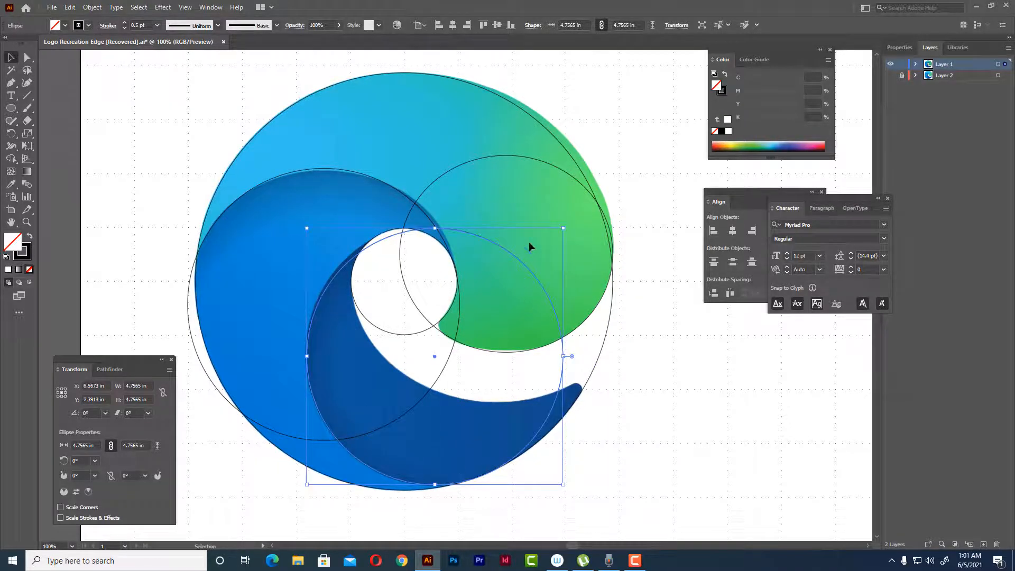
pyautogui.moveTo(563, 230); pyautogui.dragTo(566, 223)
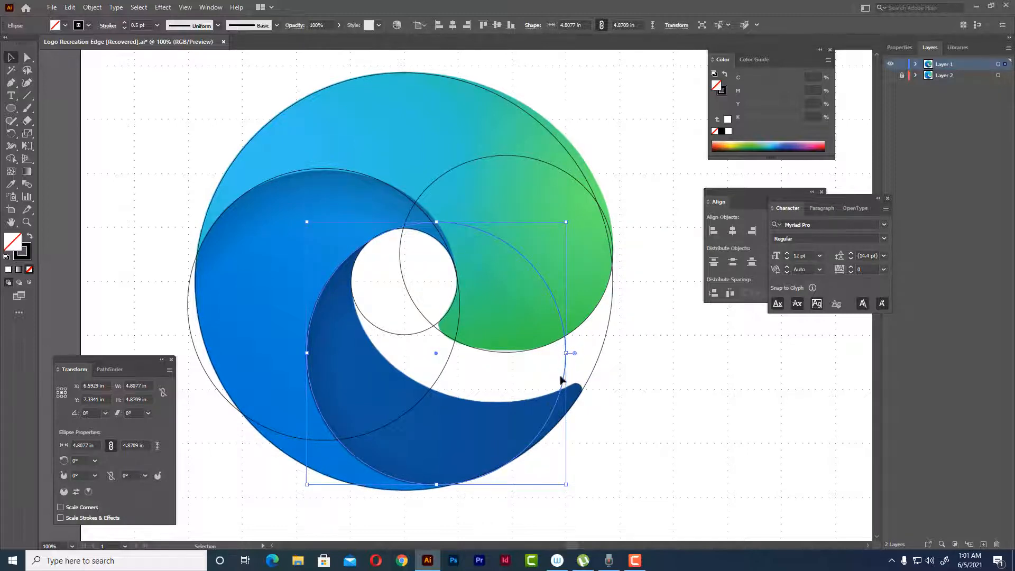
# - Duplicate the crescent's ellipse up onto its inner curve and resize the copy to about 5.12 by 4.56 in
pyautogui.moveTo(567, 371); pyautogui.dragTo(616, 292)
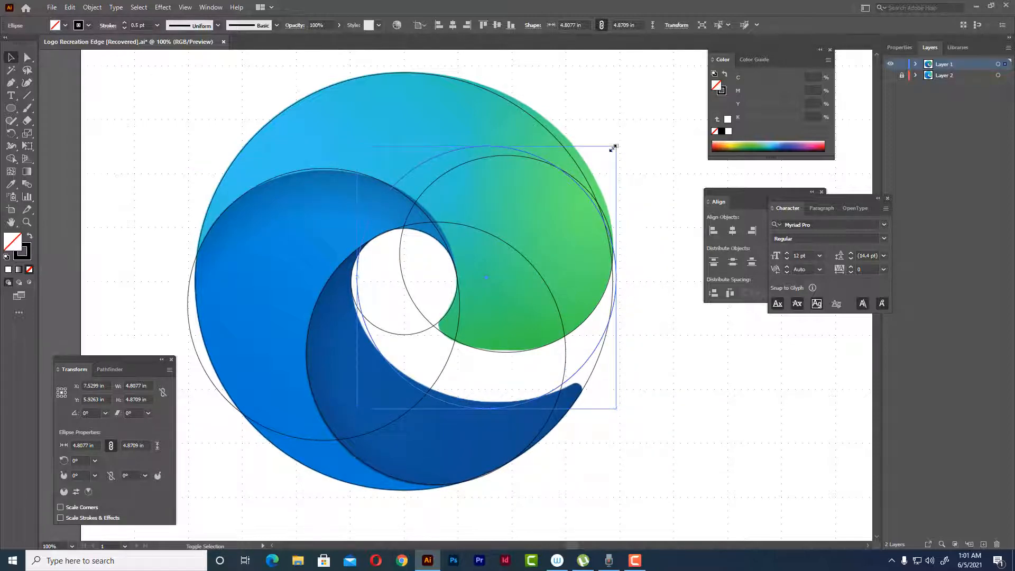
pyautogui.moveTo(611, 145); pyautogui.dragTo(608, 154)
pyautogui.moveTo(578, 364); pyautogui.dragTo(591, 365)
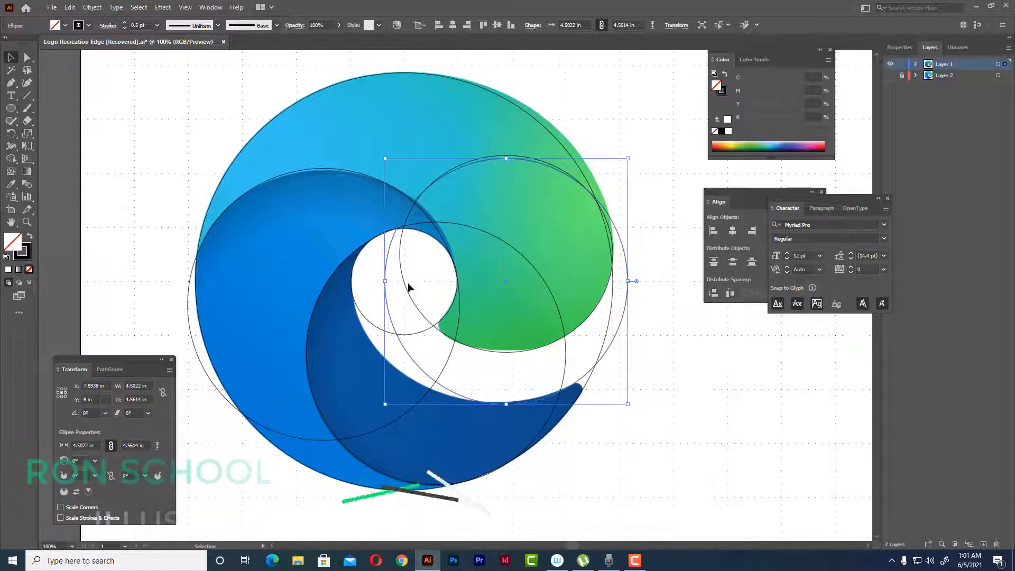
pyautogui.moveTo(385, 281); pyautogui.dragTo(352, 277)
# - Check how the construction ellipses meet around the central hole and along the dark blue crescent's edges
pyautogui.scroll(2, 372, 259)
pyautogui.scroll(1, 372, 259)
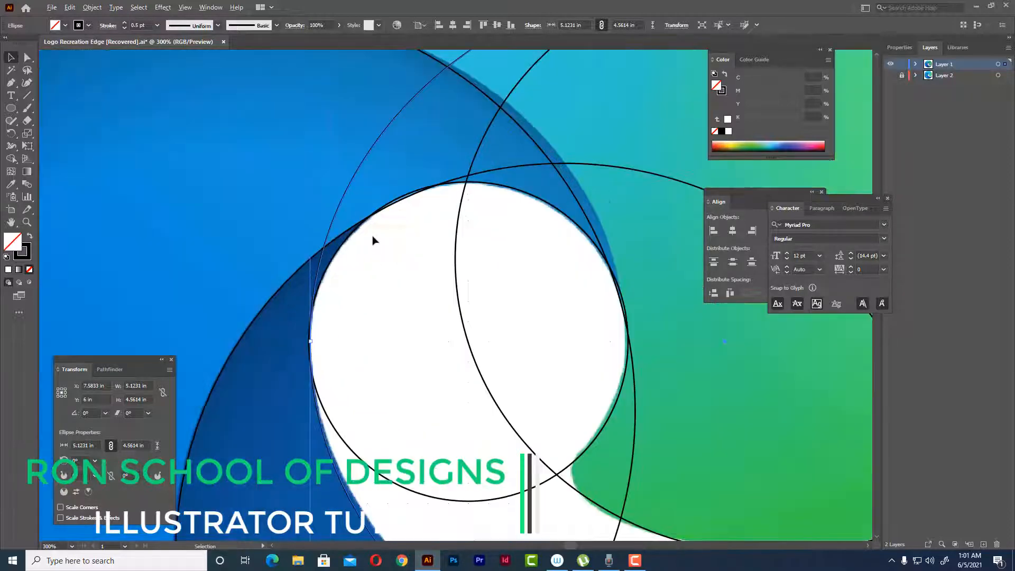
pyautogui.scroll(-1, 374, 236)
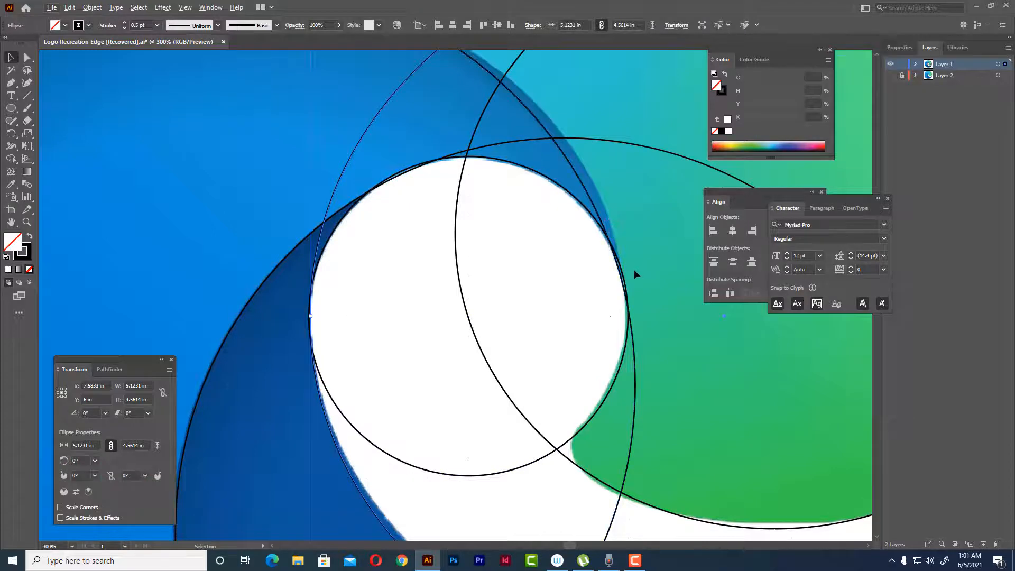
pyautogui.scroll(-2, 634, 273)
pyautogui.scroll(-2, 642, 262)
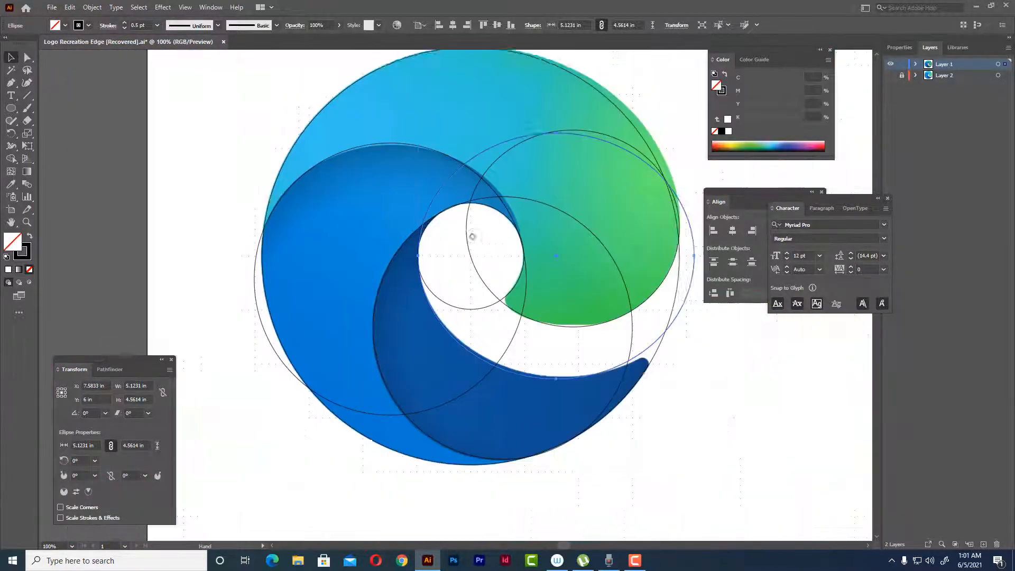
pyautogui.scroll(-1, 485, 244)
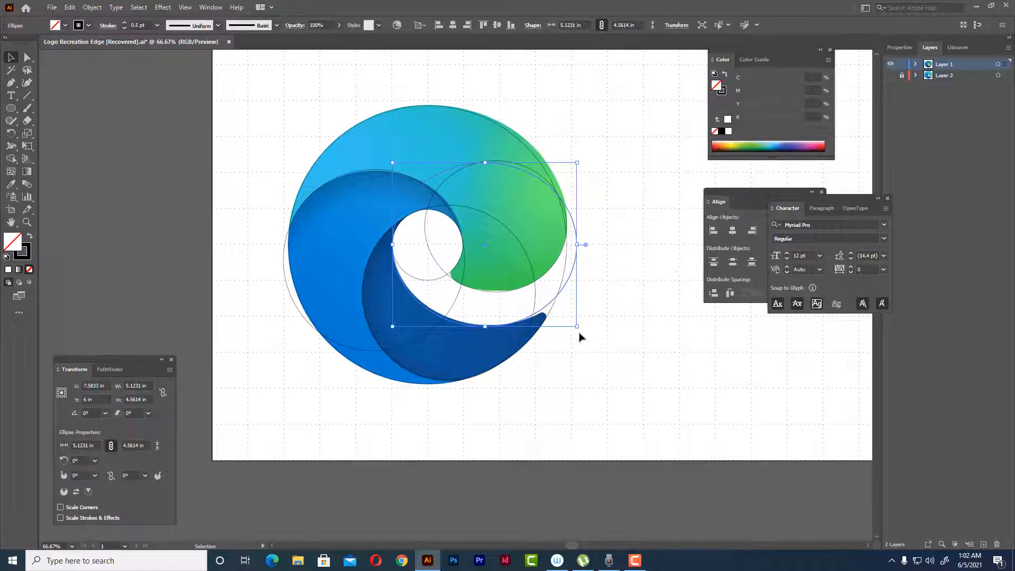
pyautogui.scroll(1, 571, 333)
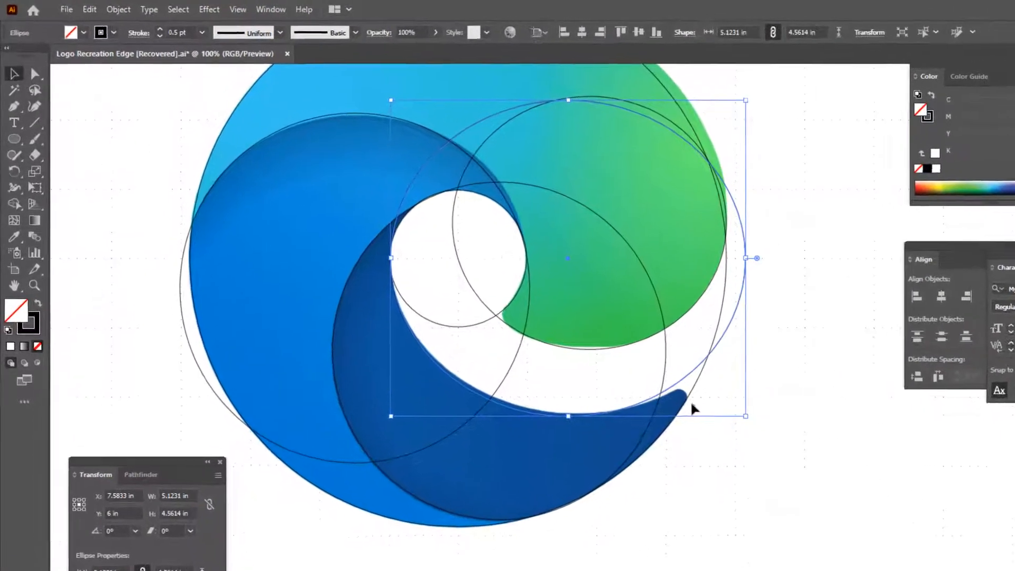
pyautogui.scroll(-1, 541, 267)
# - With Shape Builder on all the circles, merge the cyan-green area, the blue swirl and the dark blue crescent into one shape each
pyautogui.moveTo(297, 106); pyautogui.dragTo(838, 468)
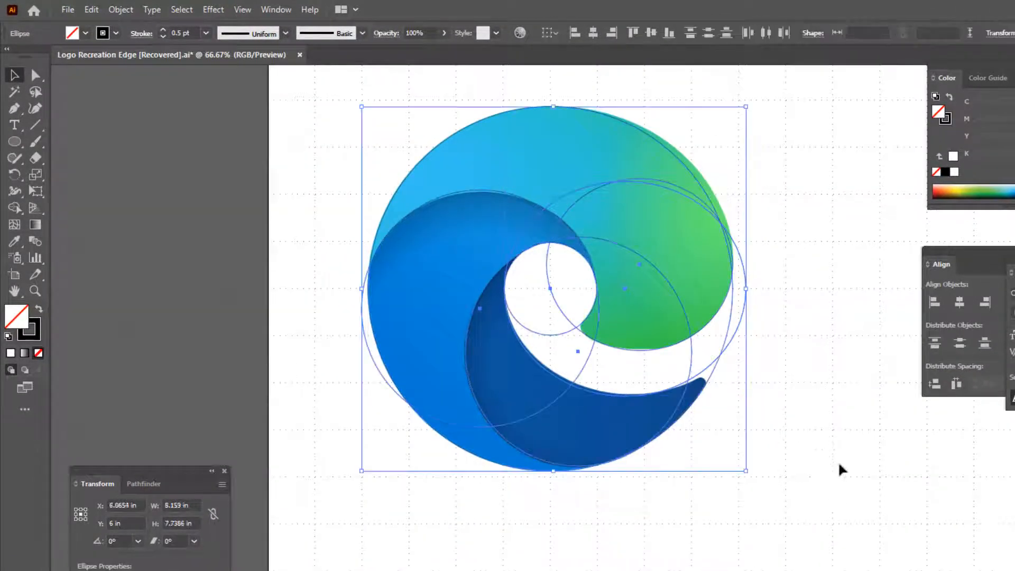
pyautogui.click(12, 211)
pyautogui.scroll(2, 629, 234)
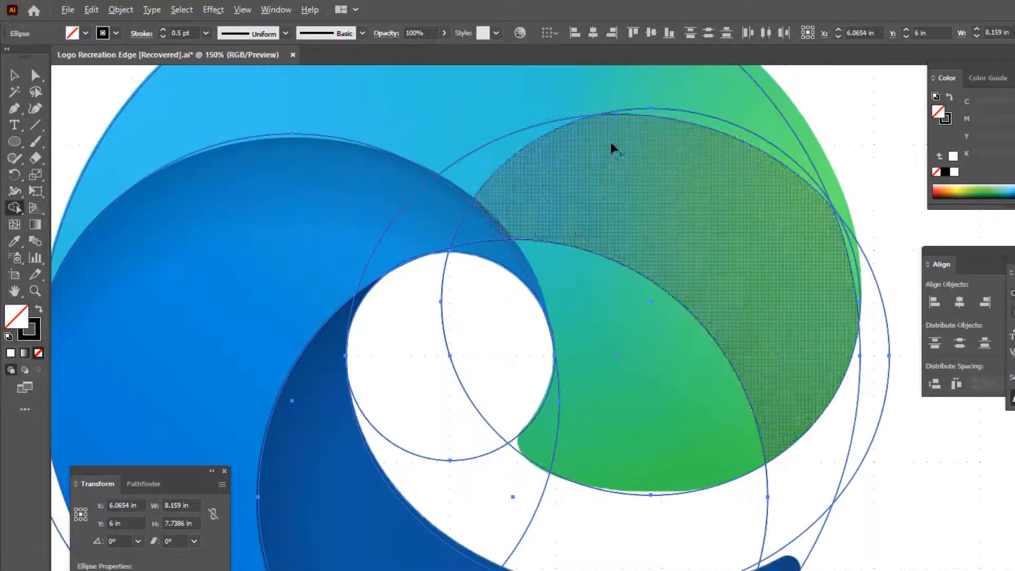
pyautogui.scroll(-1, 567, 206)
pyautogui.scroll(-1, 489, 216)
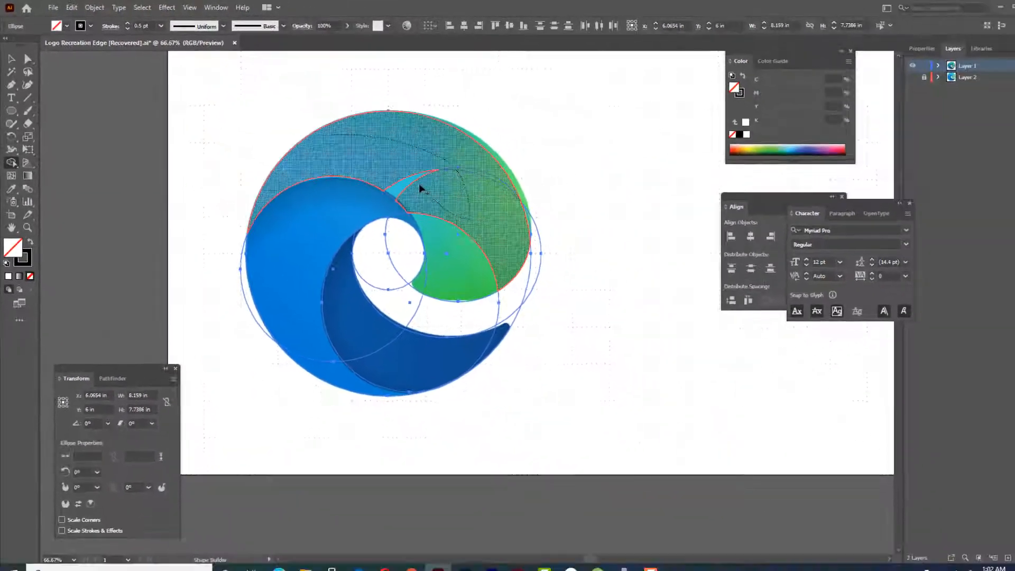
pyautogui.moveTo(420, 187)
pyautogui.mouseDown()
pyautogui.moveTo(429, 274)
pyautogui.moveTo(420, 280)
pyautogui.moveTo(563, 262)
pyautogui.mouseUp()
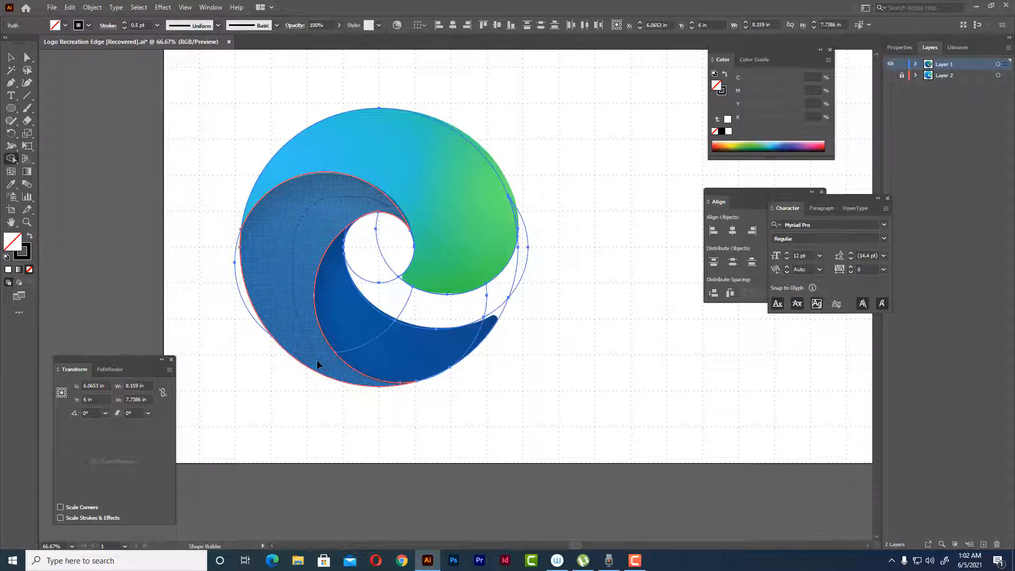
pyautogui.scroll(2, 487, 317)
pyautogui.scroll(-1, 501, 326)
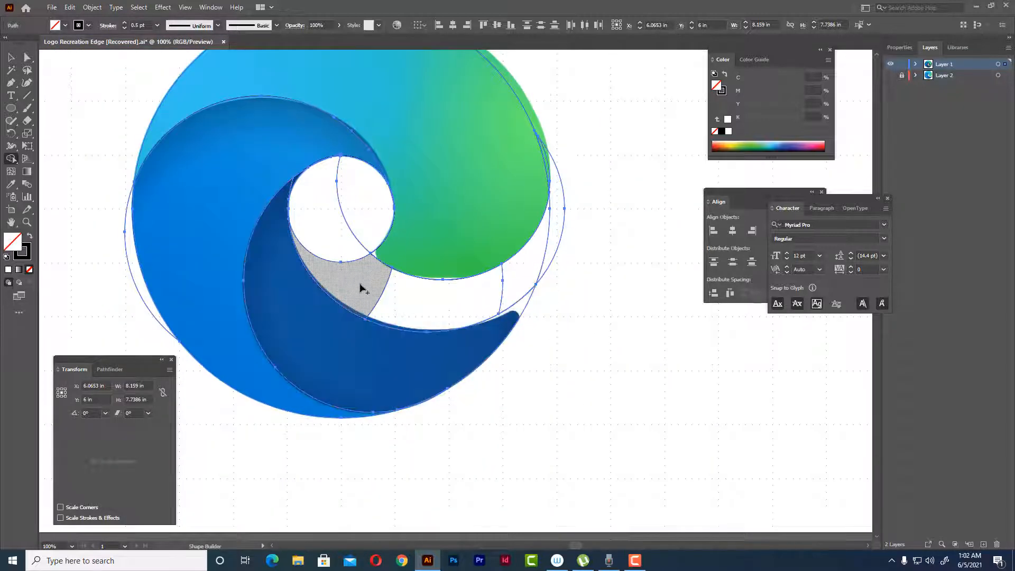
# - Clean up the slivers along the central hole's upper edge and merge the hole's two parts with Shape Builder
pyautogui.scroll(4, 294, 163)
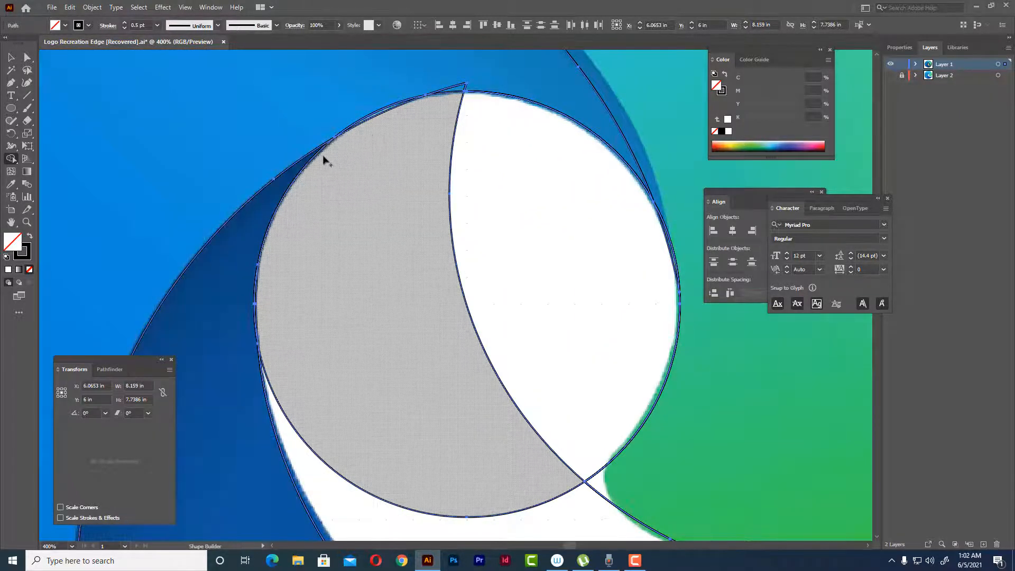
pyautogui.scroll(2, 376, 122)
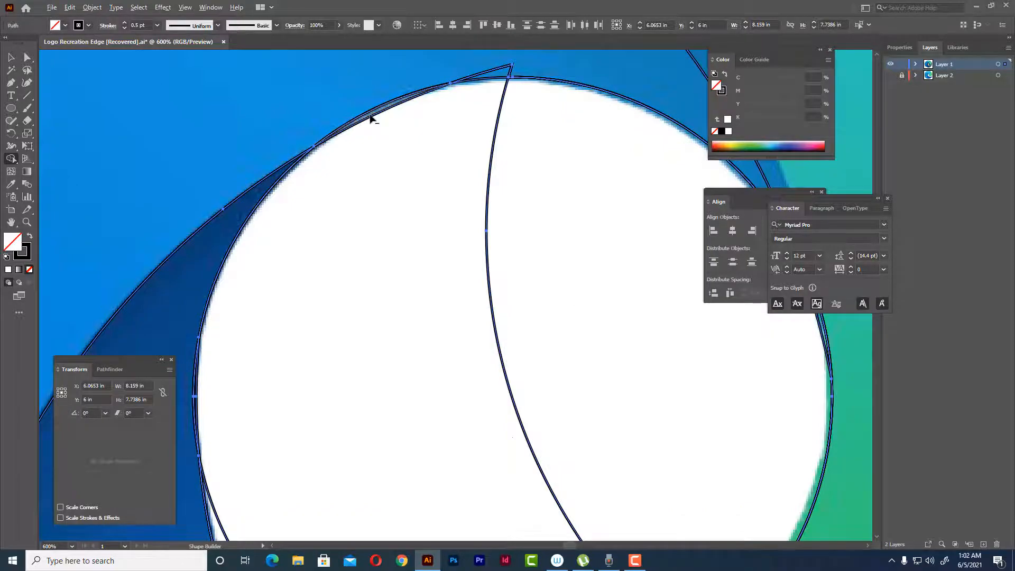
pyautogui.keyDown('alt'); pyautogui.click(400, 105); pyautogui.keyUp('alt')
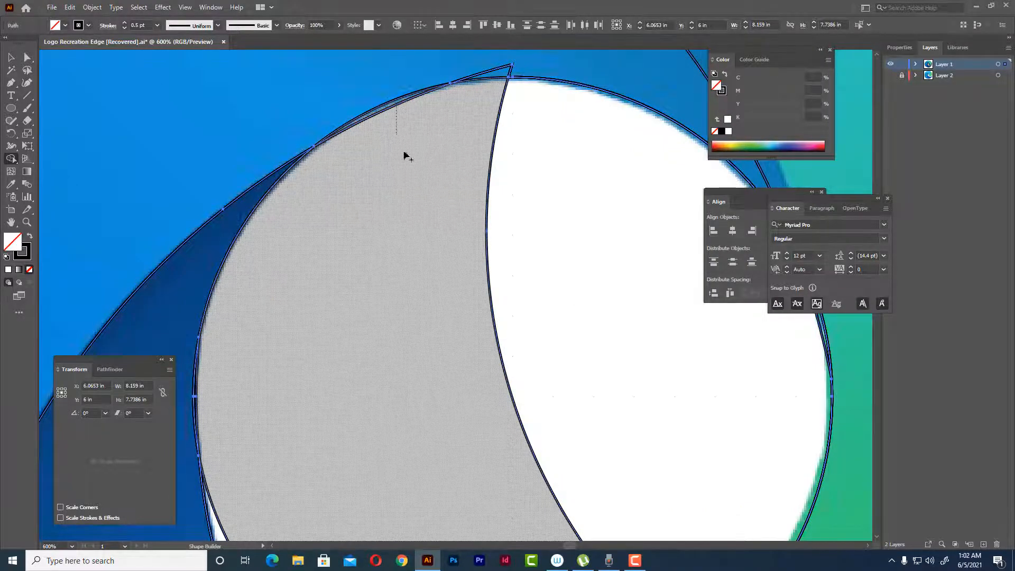
pyautogui.scroll(-3, 430, 166)
pyautogui.scroll(2, 455, 143)
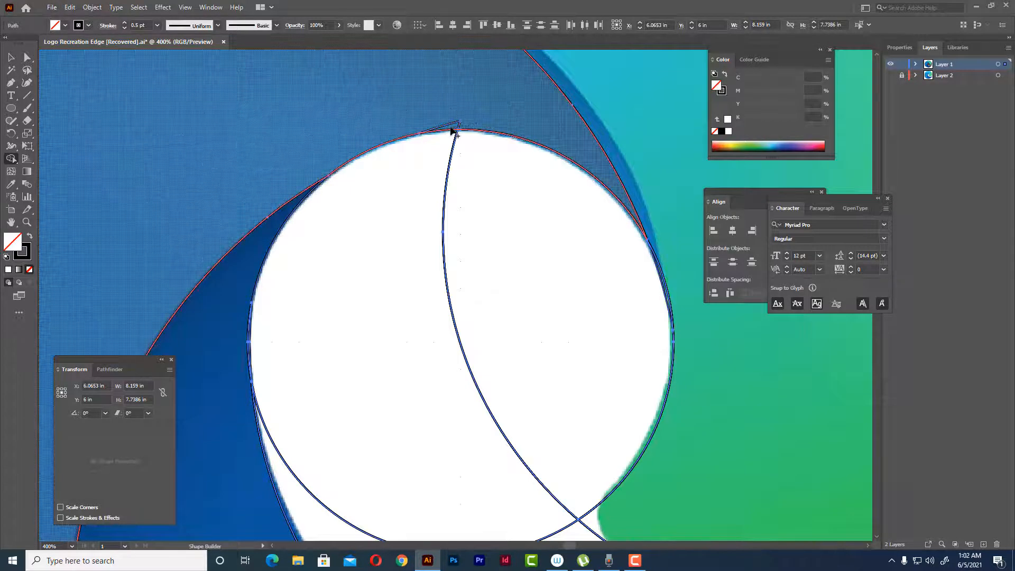
pyautogui.scroll(-3, 452, 131)
pyautogui.moveTo(474, 223); pyautogui.dragTo(447, 234)
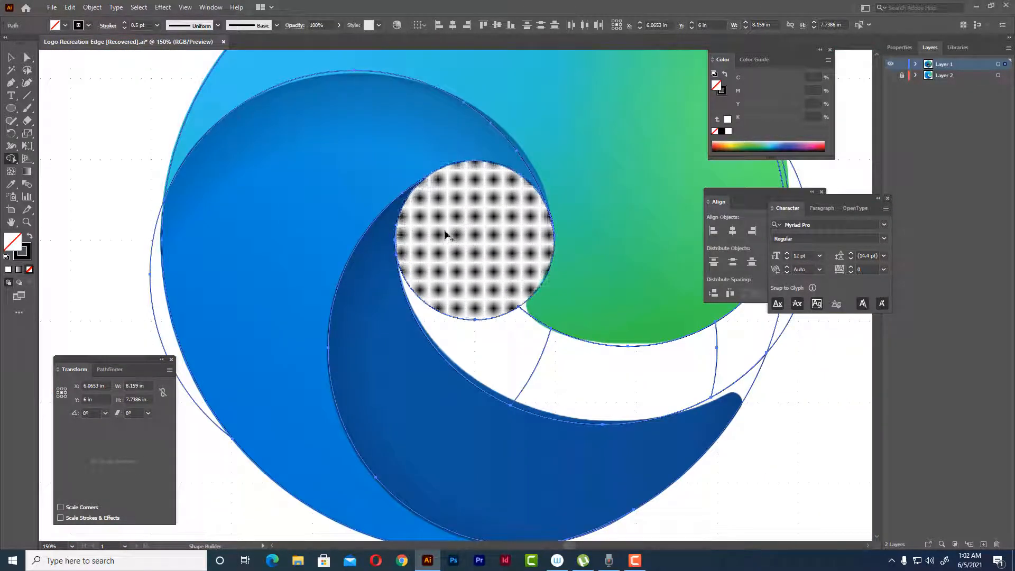
# - Try to remove the central hole and the white gap's regions with Shape Builder, and undo the removal
pyautogui.moveTo(613, 378)
pyautogui.mouseDown()
pyautogui.moveTo(522, 354)
pyautogui.moveTo(496, 299)
pyautogui.mouseUp()
pyautogui.scroll(-1, 476, 349)
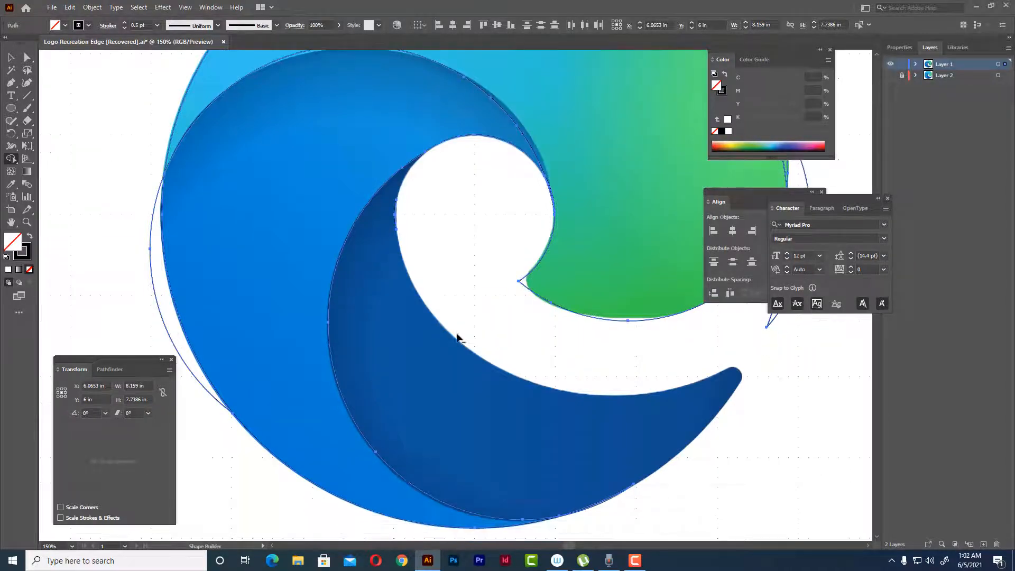
pyautogui.hotkey('ctrl', 'z')
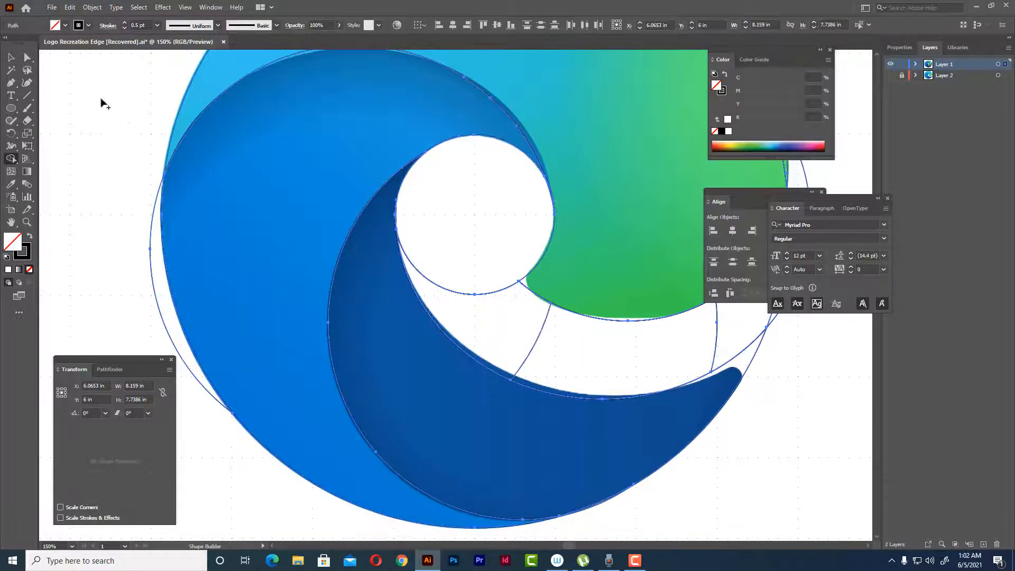
# - Hide the merged cyan-green shape and the merged blue swirl shape
pyautogui.scroll(-2, 397, 254)
pyautogui.scroll(1, 638, 322)
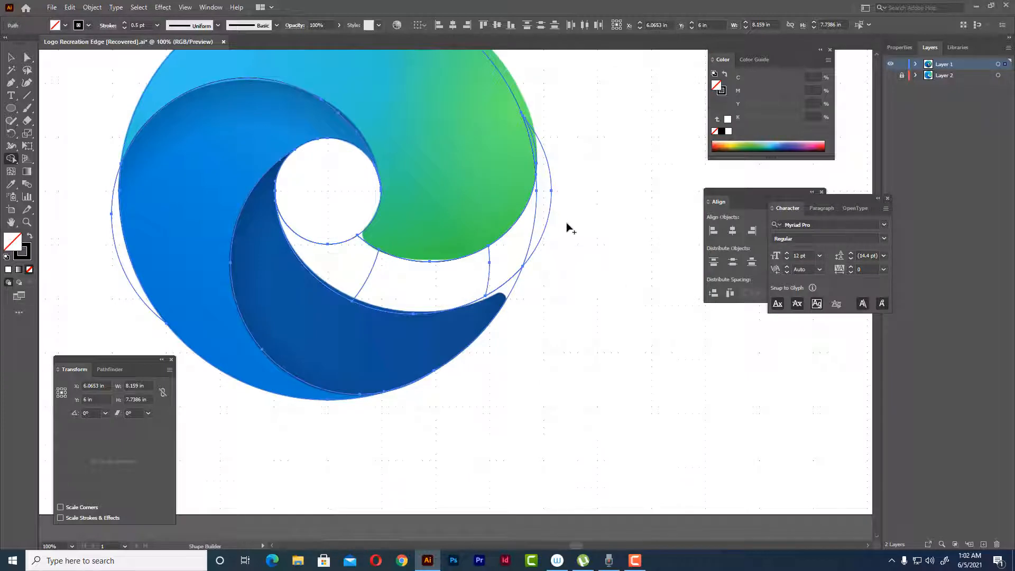
pyautogui.scroll(2, 560, 248)
pyautogui.press('v')
pyautogui.scroll(-1, 108, 90)
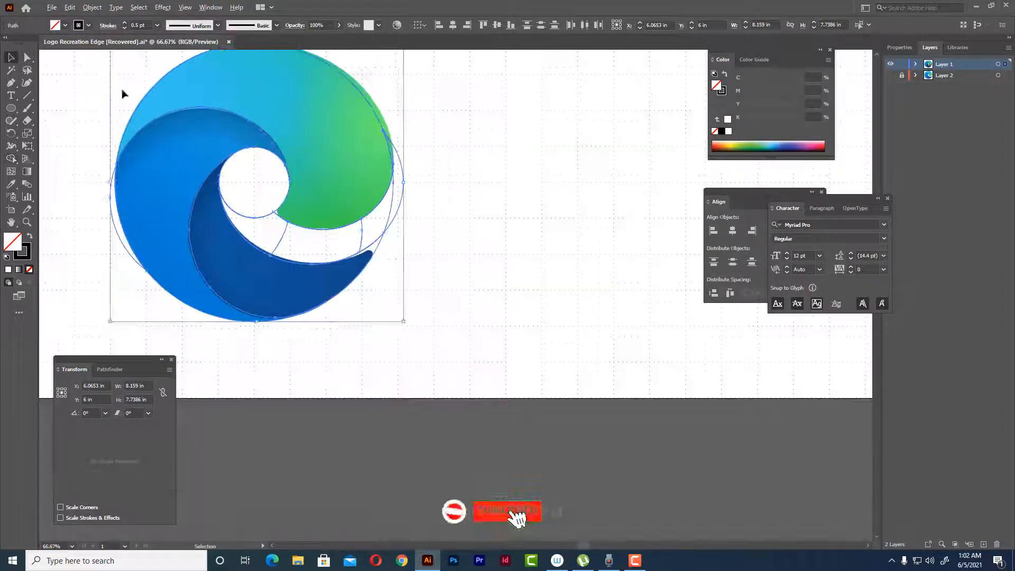
pyautogui.moveTo(116, 87); pyautogui.dragTo(312, 192)
pyautogui.click(584, 184)
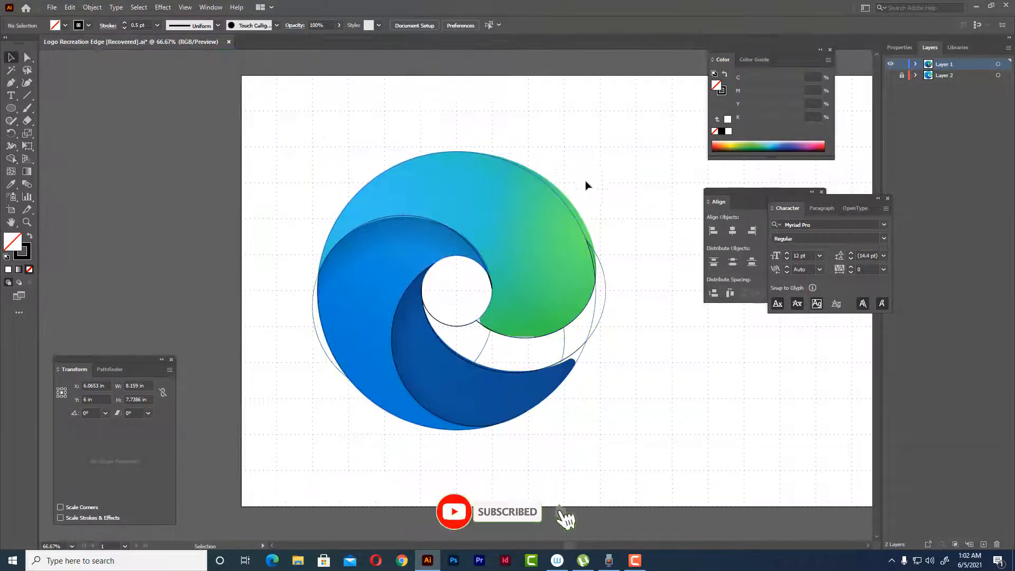
pyautogui.click(570, 209)
pyautogui.click(621, 193)
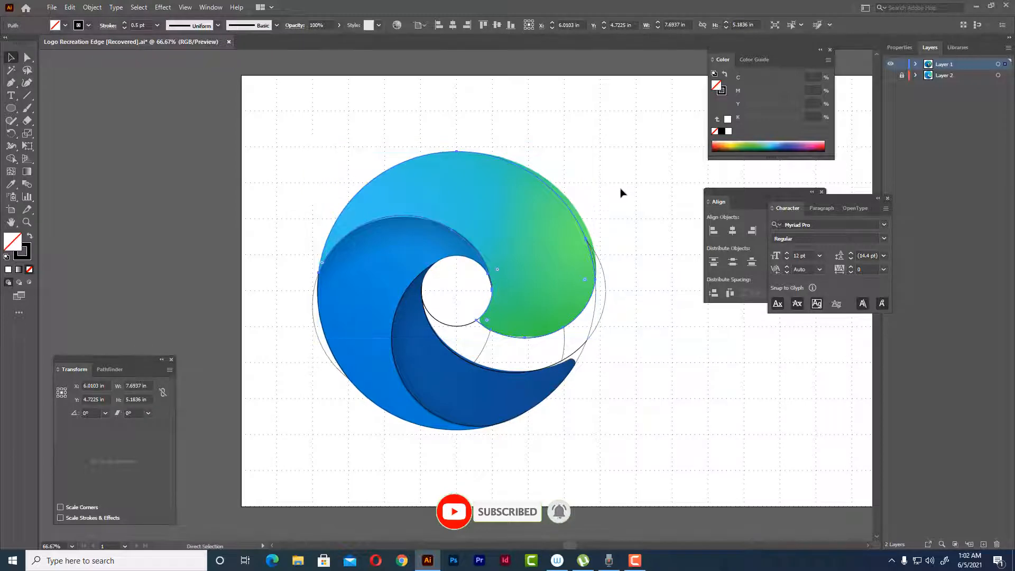
pyautogui.click(405, 218)
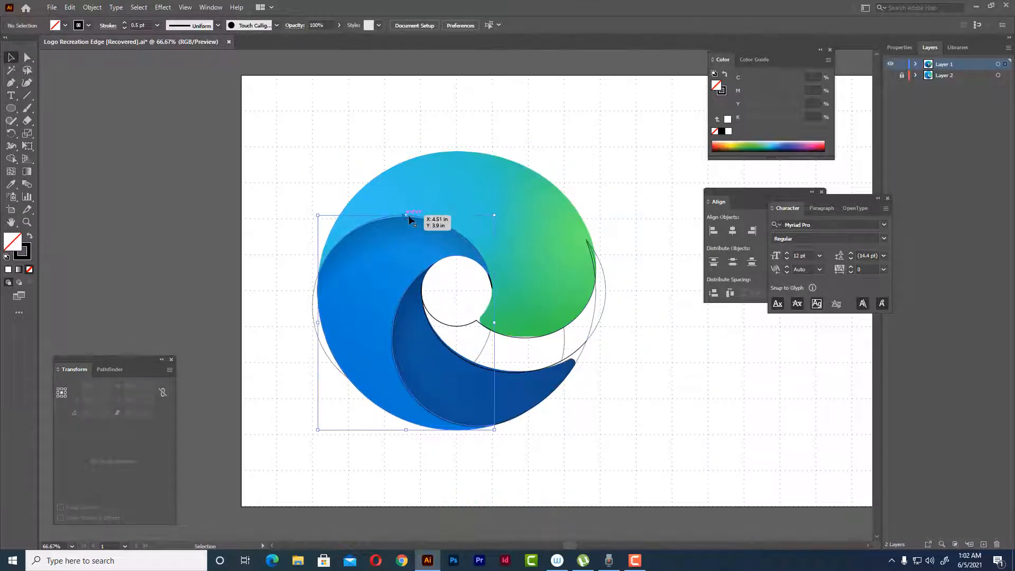
pyautogui.click(551, 201)
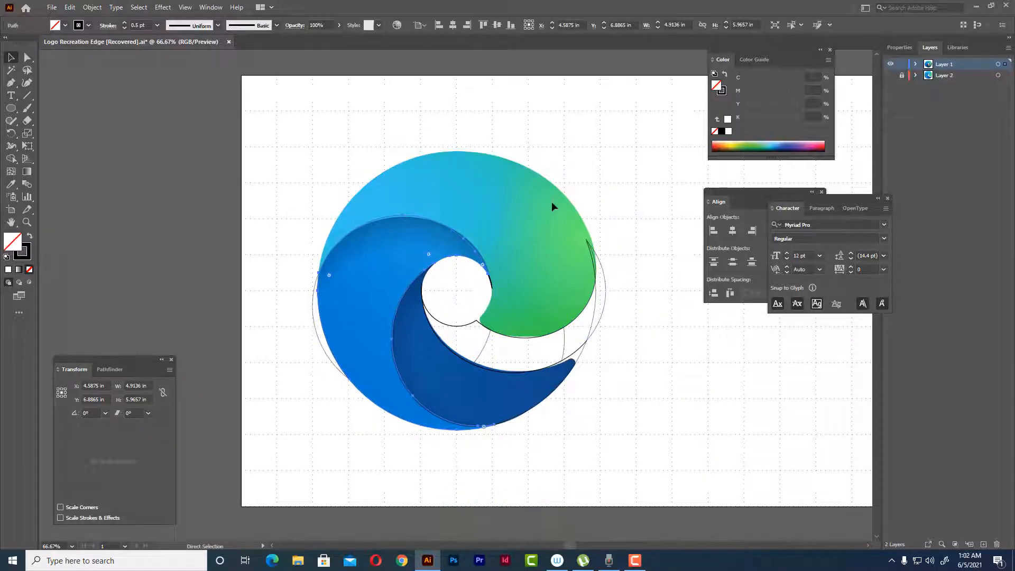
# - Hide the dark blue crescent shape so that only the leftover construction pieces stay visible
pyautogui.click(526, 370)
pyautogui.scroll(1, 563, 384)
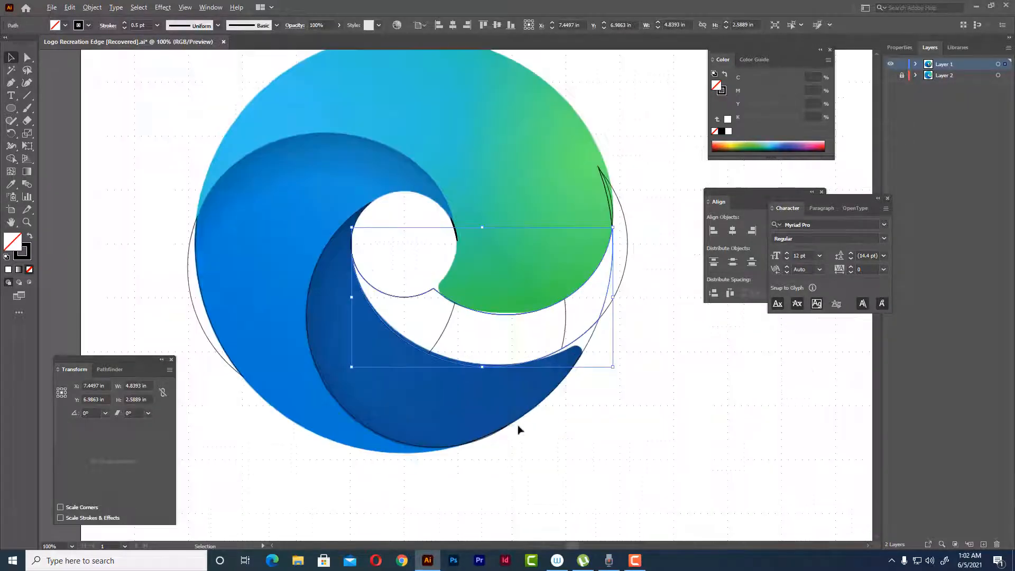
pyautogui.click(391, 439)
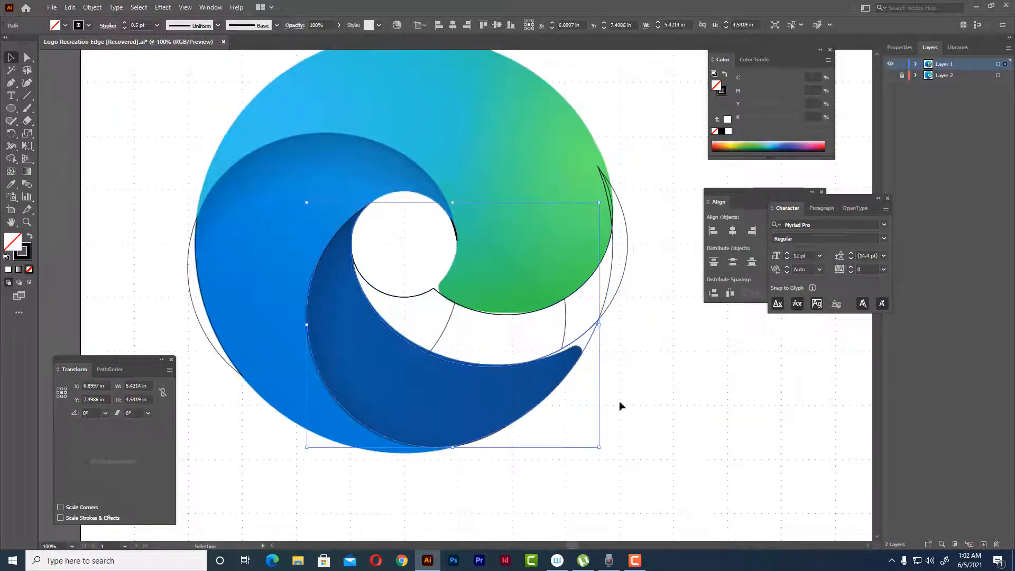
pyautogui.press('a')
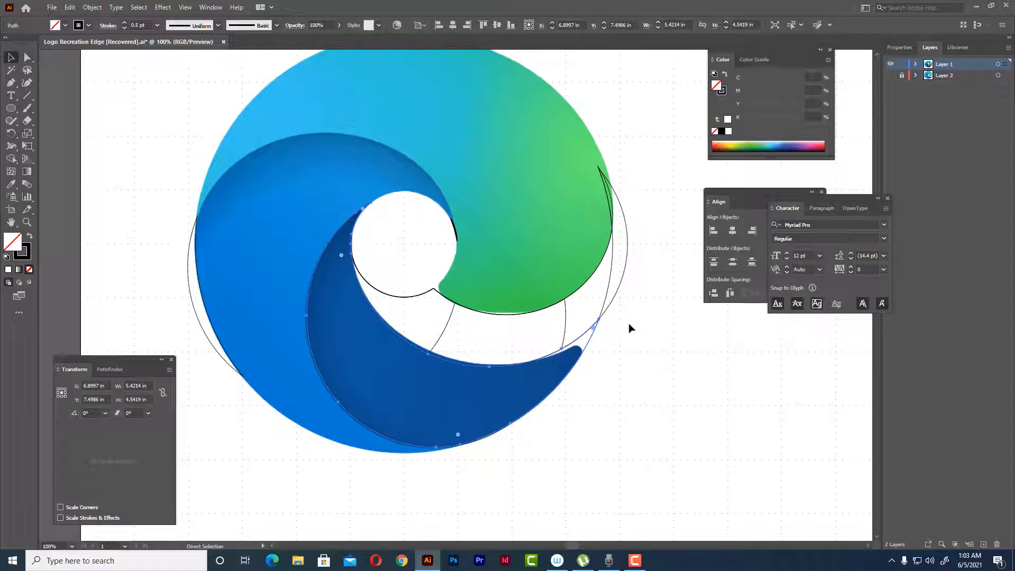
pyautogui.click(628, 327)
# - Delete all the leftover construction pieces and reveal the three hidden logo shapes, selecting them all
pyautogui.scroll(-2, 385, 206)
pyautogui.scroll(3, 414, 290)
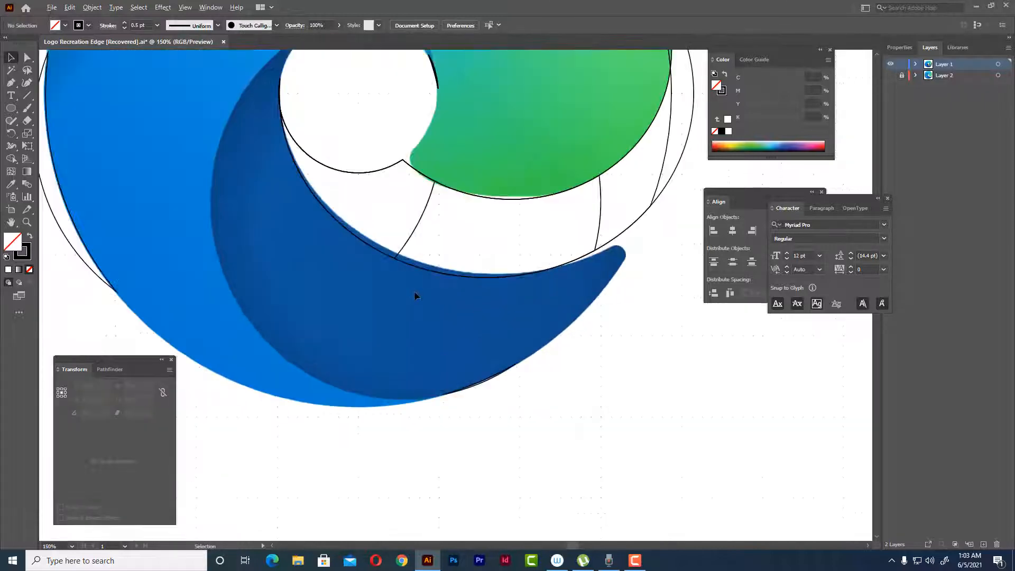
pyautogui.scroll(-3, 415, 295)
pyautogui.hotkey('ctrl', 'a')
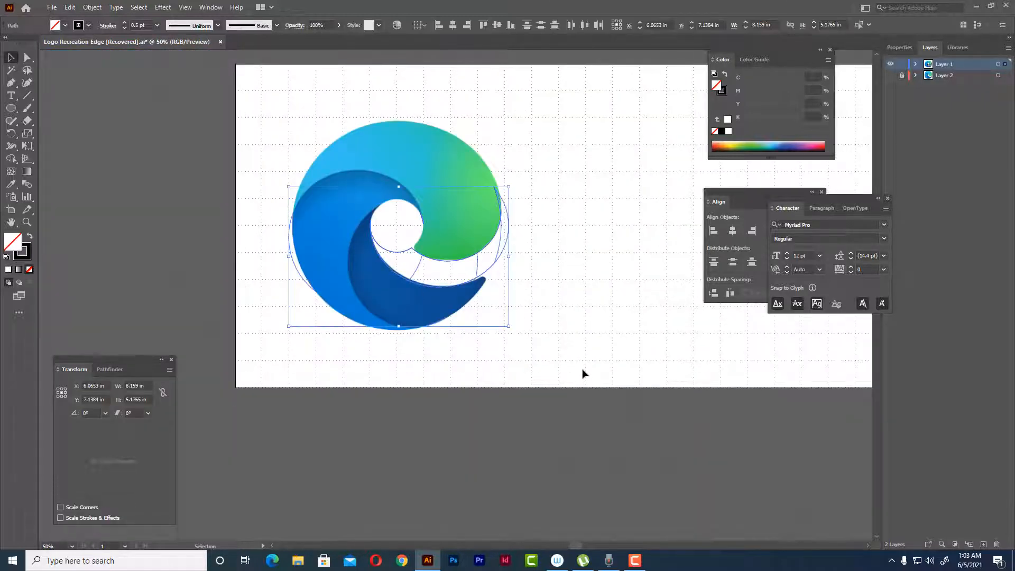
pyautogui.click(582, 373)
pyautogui.hotkey('ctrl', 'a')
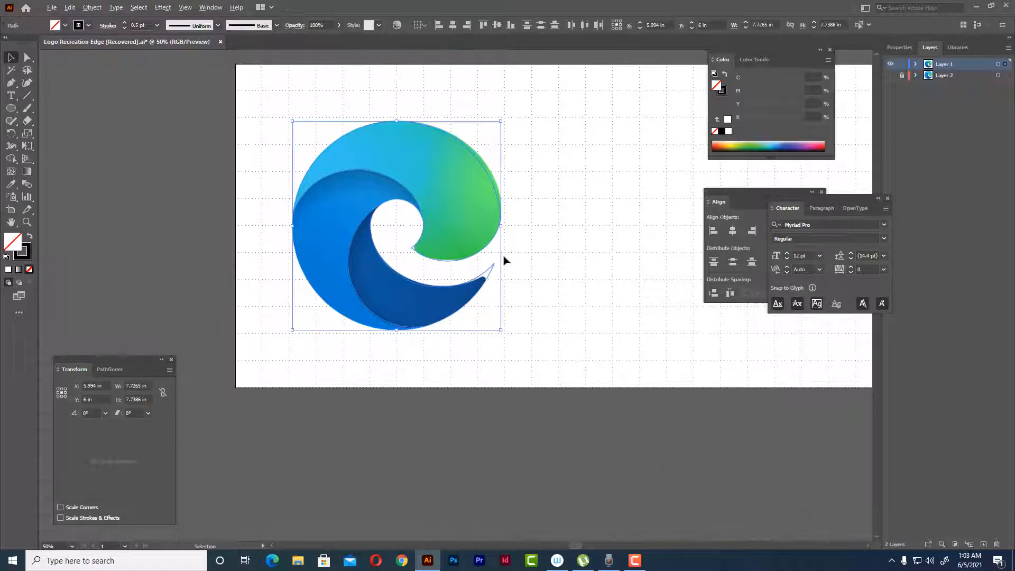
# - Move the three logo outlines off the reference onto the blank area beside it, centred at about X 14.19 in, Y 6 in
pyautogui.scroll(-1, 504, 258)
pyautogui.scroll(1, 485, 264)
pyautogui.moveTo(500, 181); pyautogui.dragTo(674, 197)
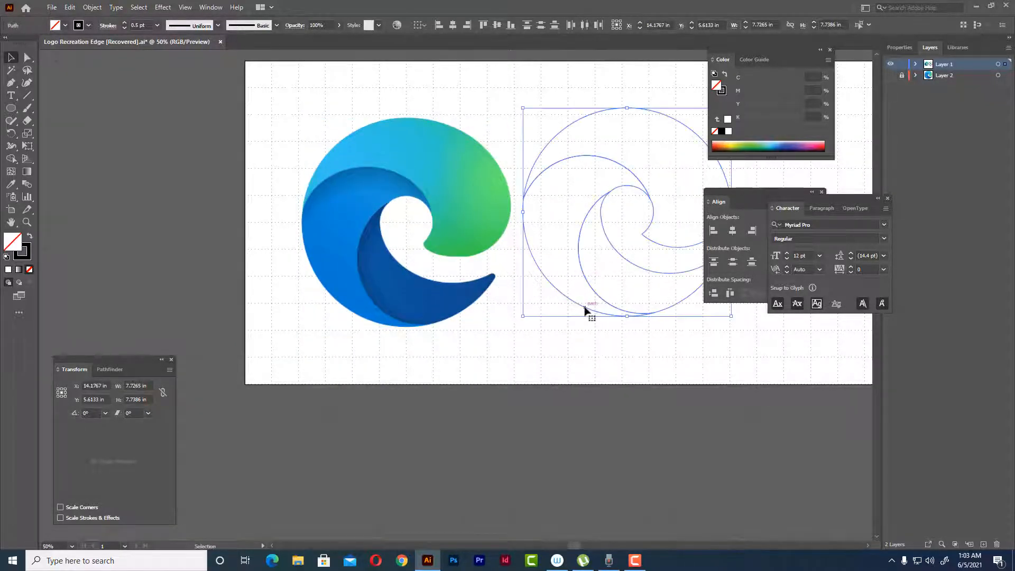
pyautogui.moveTo(530, 307); pyautogui.dragTo(453, 339)
pyautogui.moveTo(651, 226); pyautogui.dragTo(654, 232)
pyautogui.scroll(1, 547, 240)
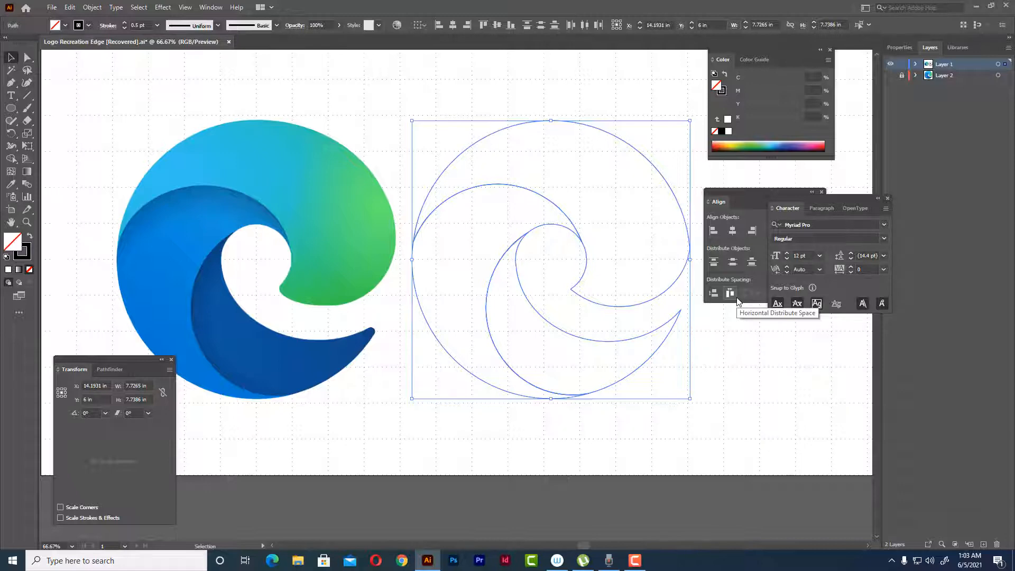
# - Round the sharp outer tip of the crescent outline with a small corner radius to match the reference logo
pyautogui.click(719, 339)
pyautogui.moveTo(686, 320); pyautogui.dragTo(682, 321)
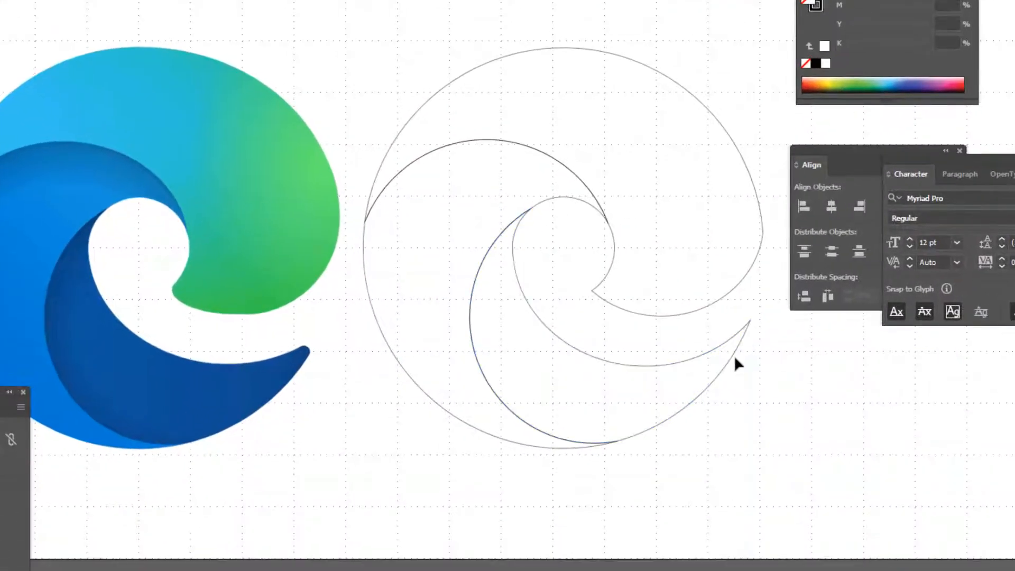
pyautogui.click(734, 355)
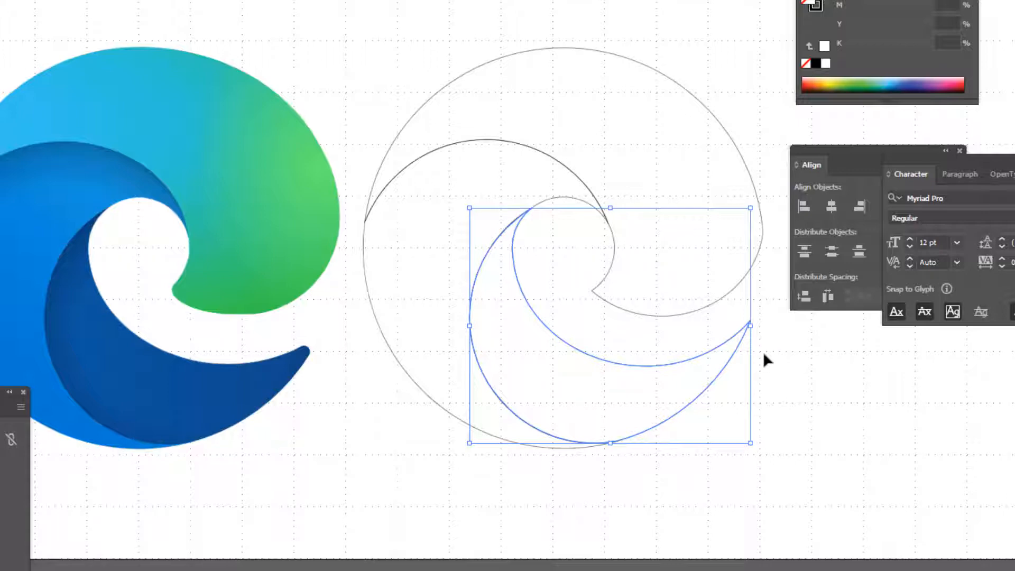
pyautogui.press('a')
pyautogui.scroll(2, 744, 386)
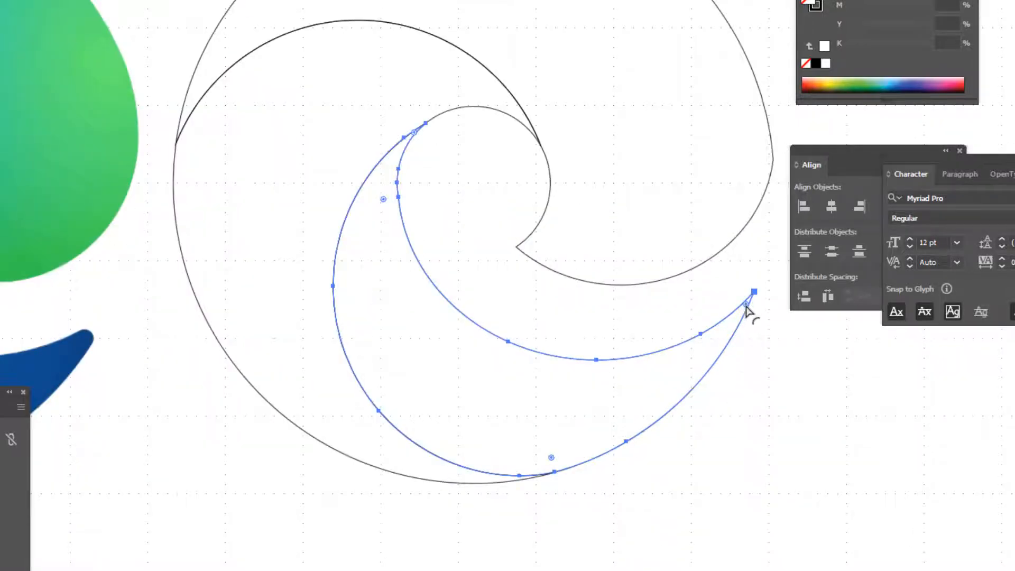
pyautogui.doubleClick(746, 306)
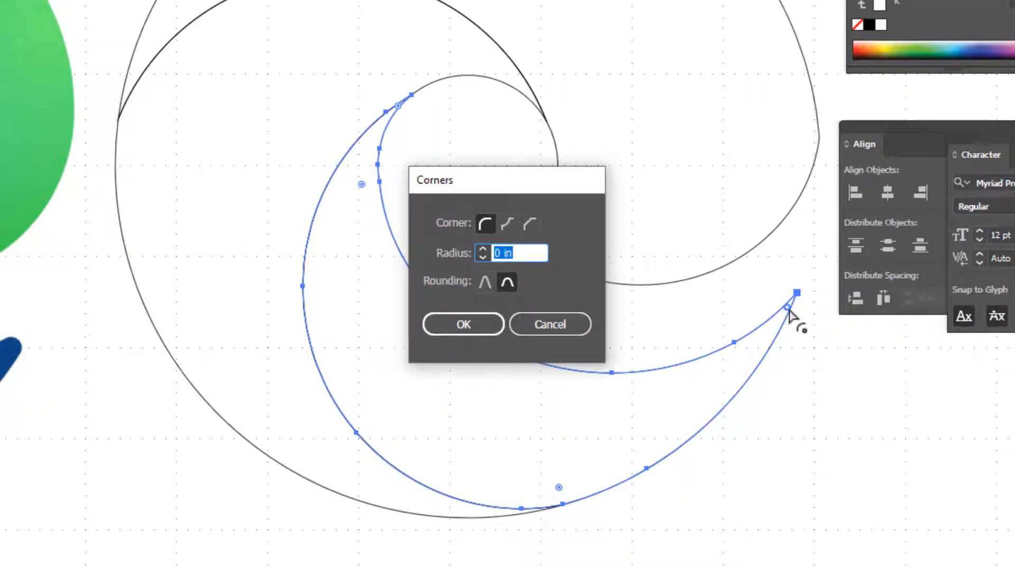
pyautogui.press('Escape')
pyautogui.moveTo(789, 312); pyautogui.dragTo(778, 326)
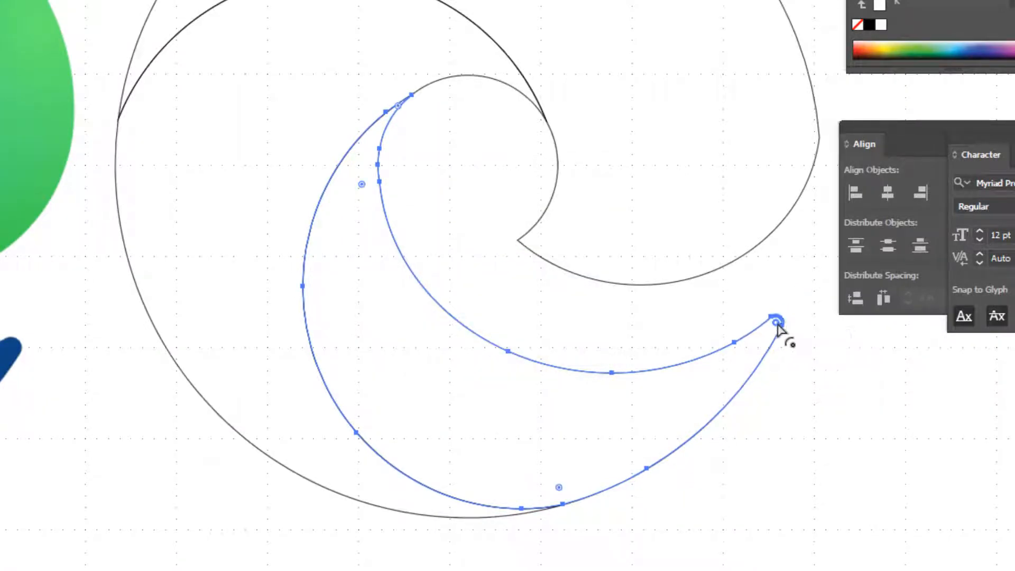
# - Round the pointed inner tip of the upper swirl outline with a corner radius of about 0.18 in
pyautogui.scroll(-2, 724, 355)
pyautogui.scroll(1, 704, 338)
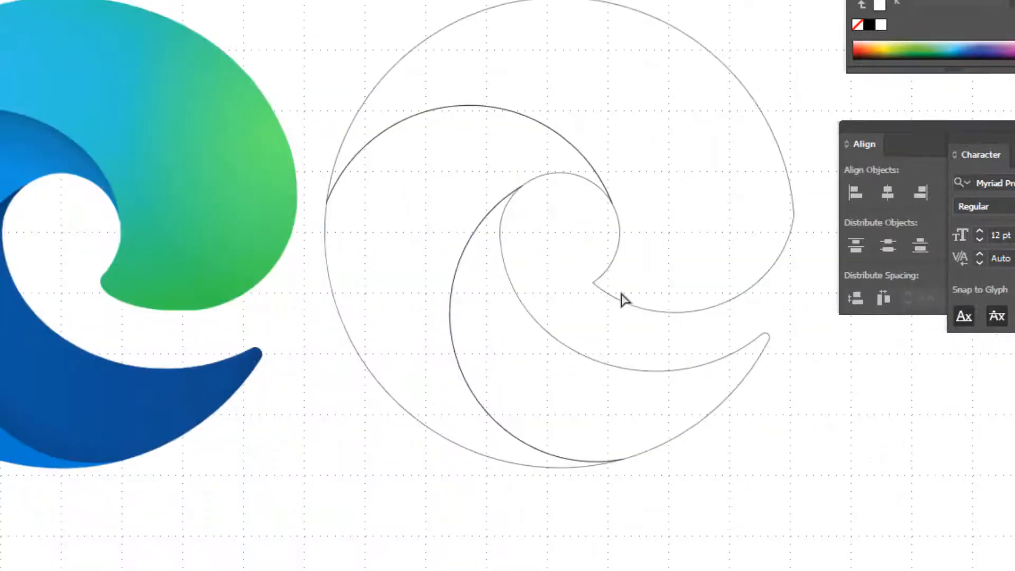
pyautogui.scroll(2, 613, 298)
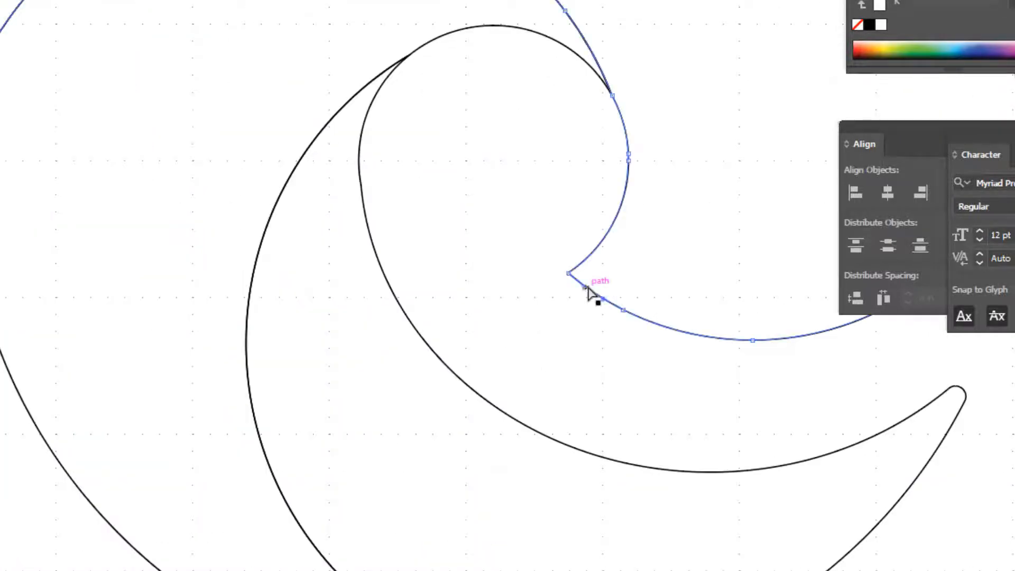
pyautogui.scroll(-2, 595, 292)
pyautogui.click(600, 290)
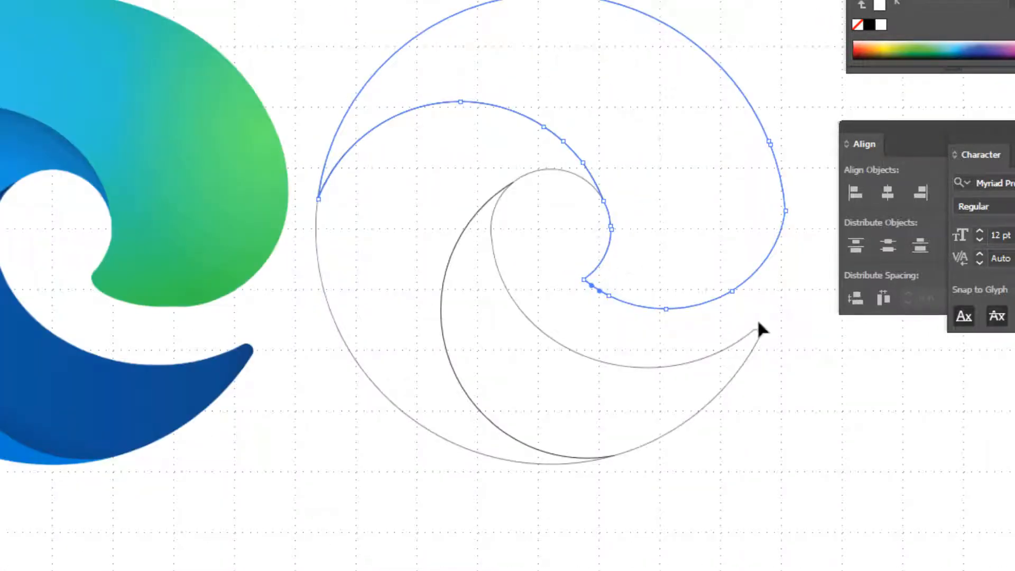
pyautogui.press('v')
pyautogui.press('s')
pyautogui.press('v')
pyautogui.press('a')
pyautogui.scroll(2, 615, 264)
pyautogui.scroll(2, 612, 269)
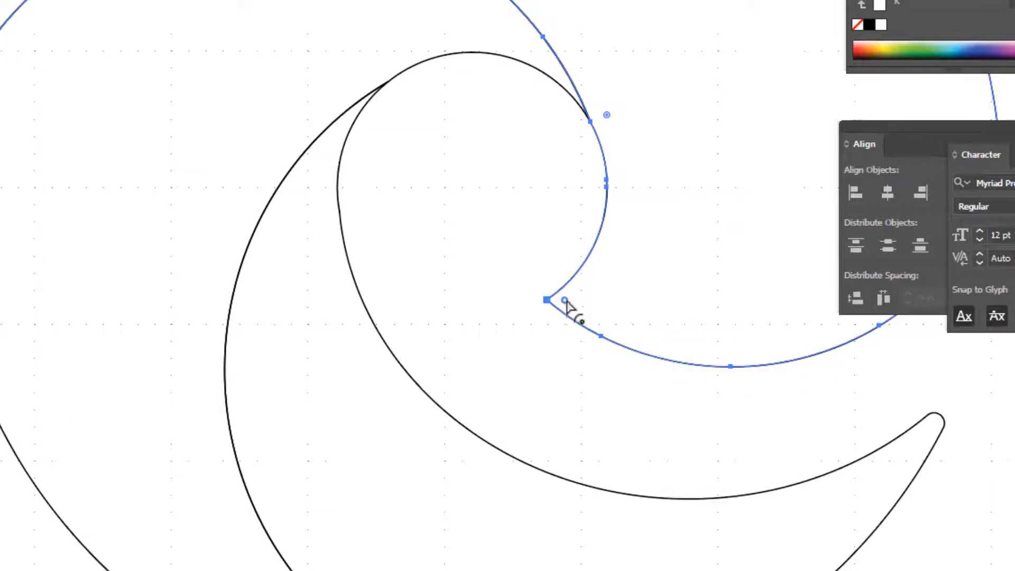
pyautogui.moveTo(564, 300); pyautogui.dragTo(586, 298)
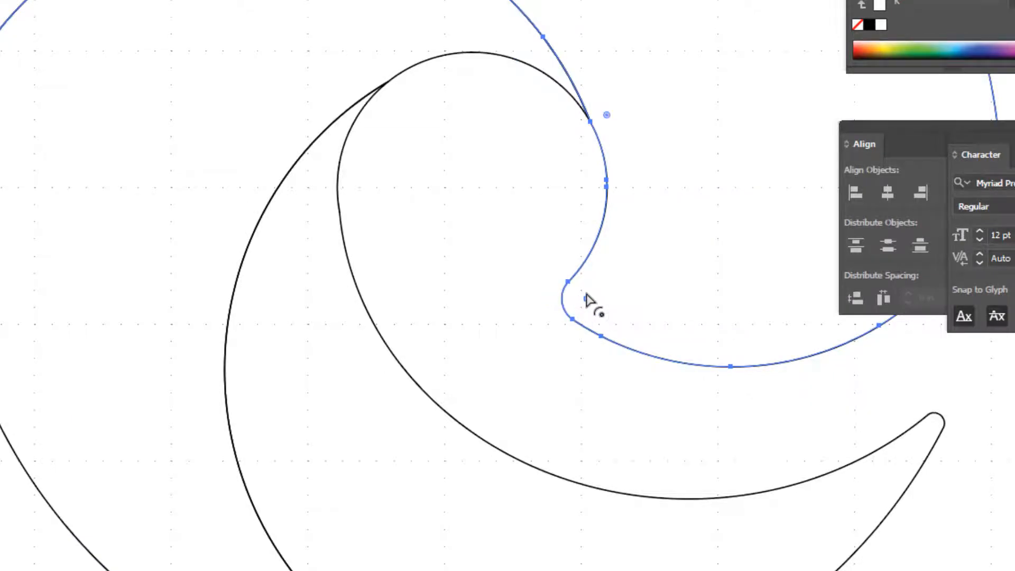
pyautogui.hotkey('ctrl', '0')
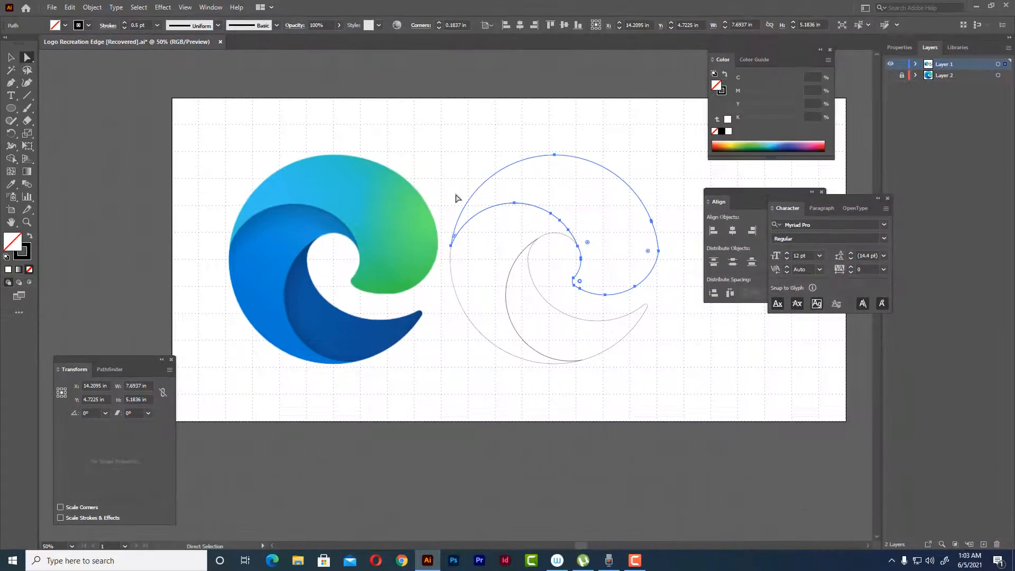
# - Fill the upper swirl shape with the green sampled from the upper part of the reference logo
pyautogui.click(10, 59)
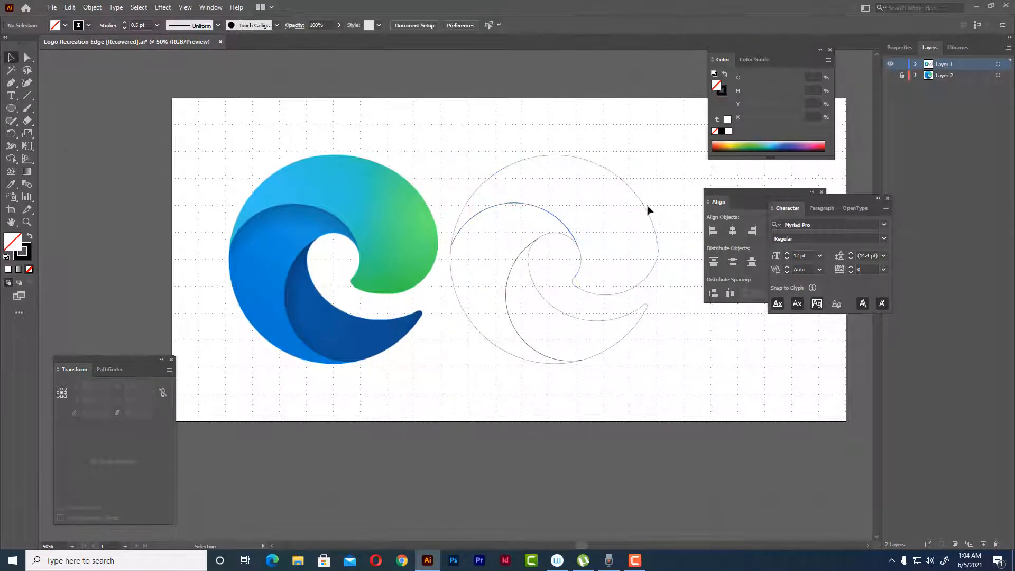
pyautogui.press('i')
pyautogui.click(400, 196)
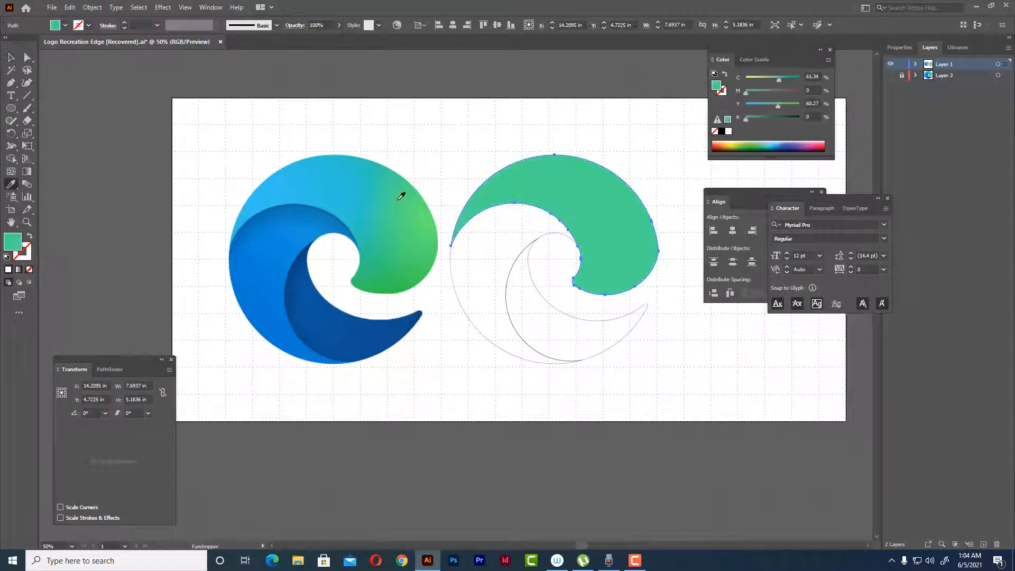
# - Fill the crescent shape with the dark blue sampled from the reference logo's crescent
pyautogui.press('v')
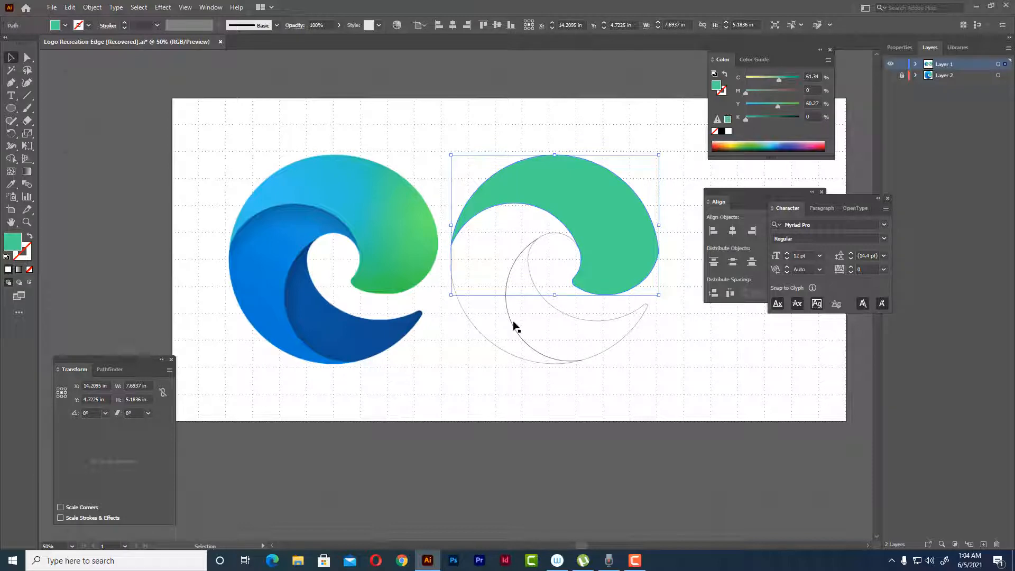
pyautogui.click(516, 325)
pyautogui.press('i')
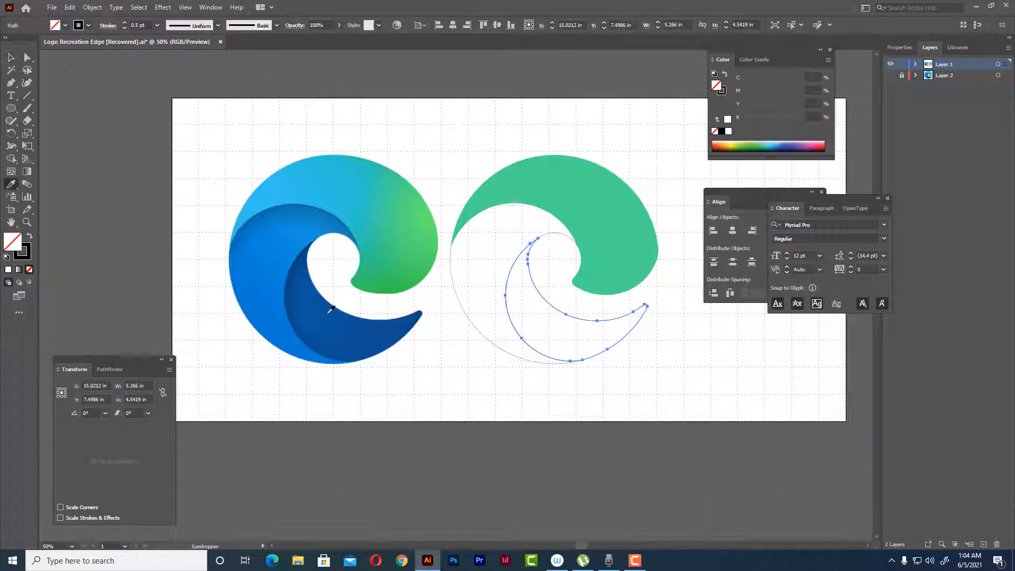
pyautogui.click(360, 319)
# - Fill the remaining swirl outline with the bright blue sampled from the reference logo, and deselect it
pyautogui.click(12, 57)
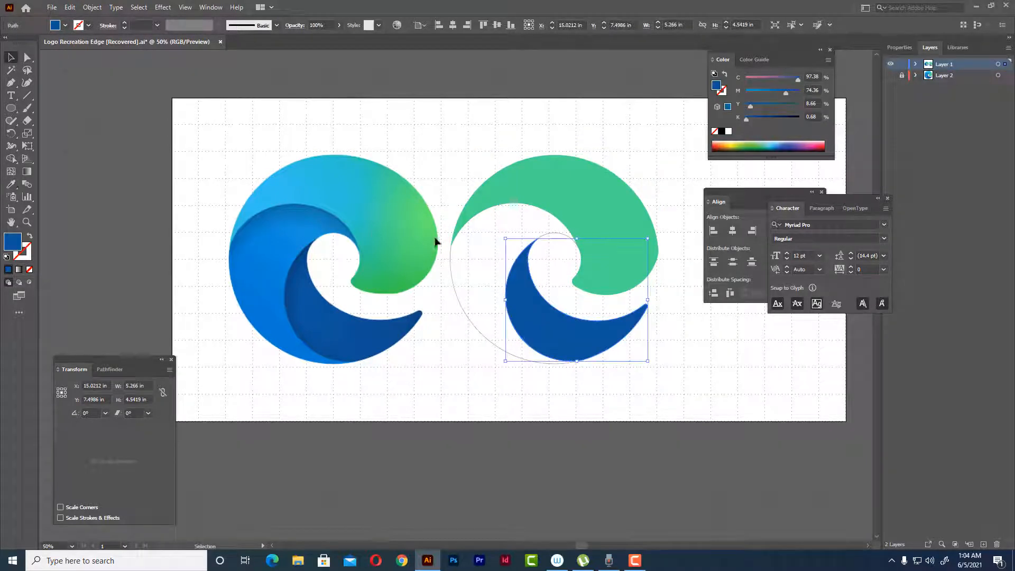
pyautogui.click(453, 282)
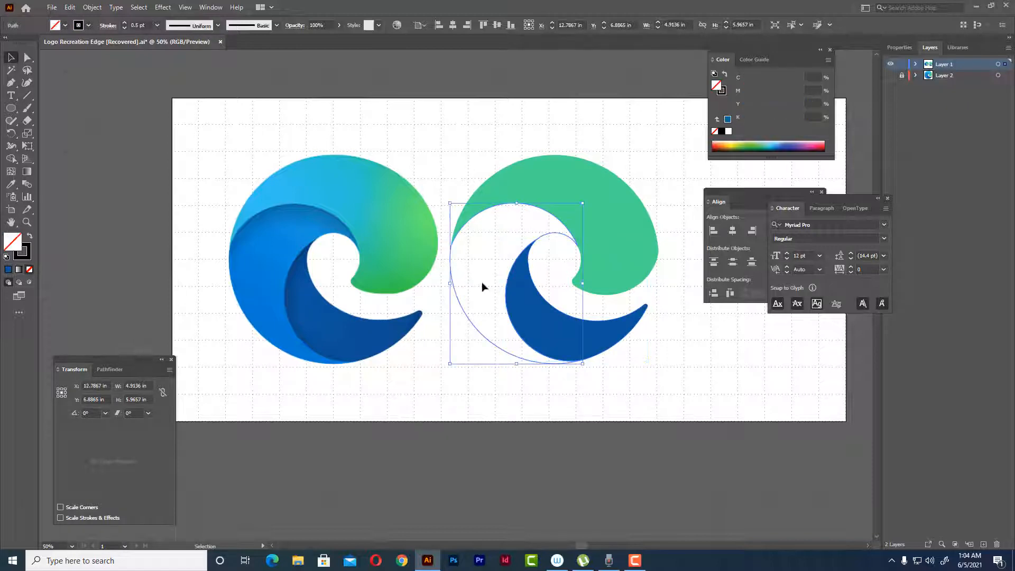
pyautogui.press('i')
pyautogui.click(284, 241)
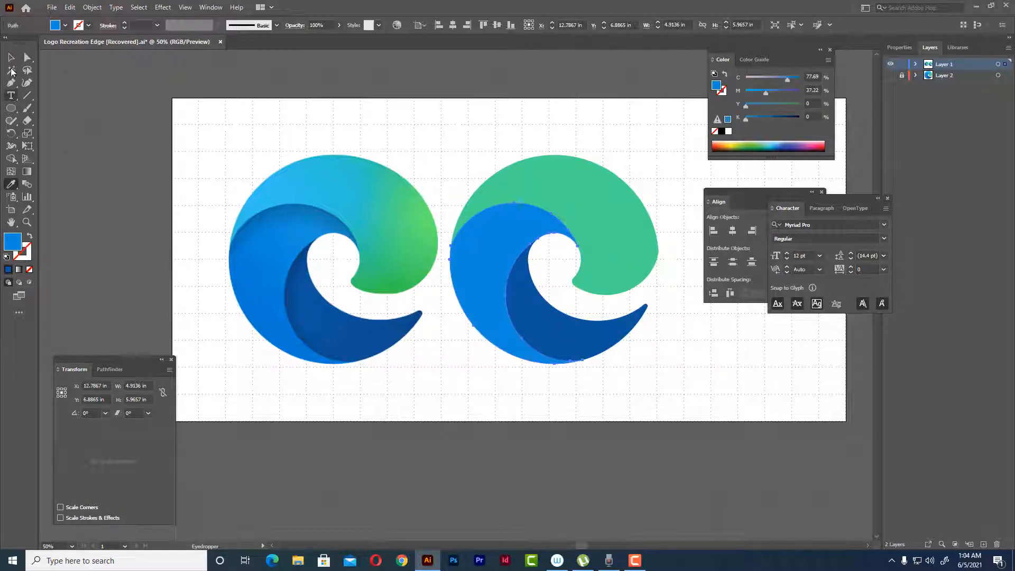
pyautogui.click(11, 57)
pyautogui.click(595, 156)
# - Round the angular corner on the outer right edge of the green shape
pyautogui.scroll(1, 669, 267)
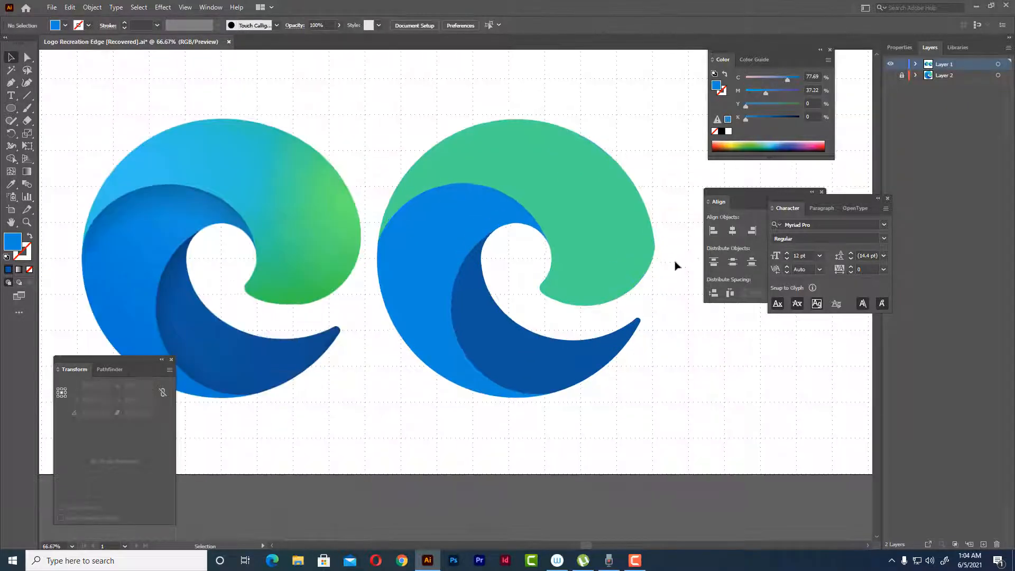
pyautogui.scroll(2, 669, 254)
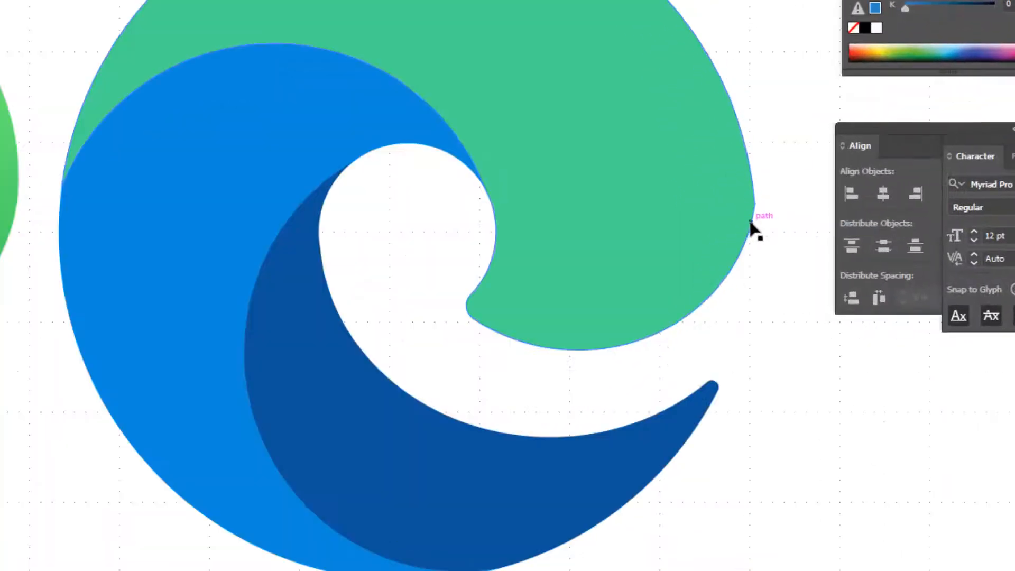
pyautogui.moveTo(713, 161); pyautogui.dragTo(692, 205)
pyautogui.click(697, 201)
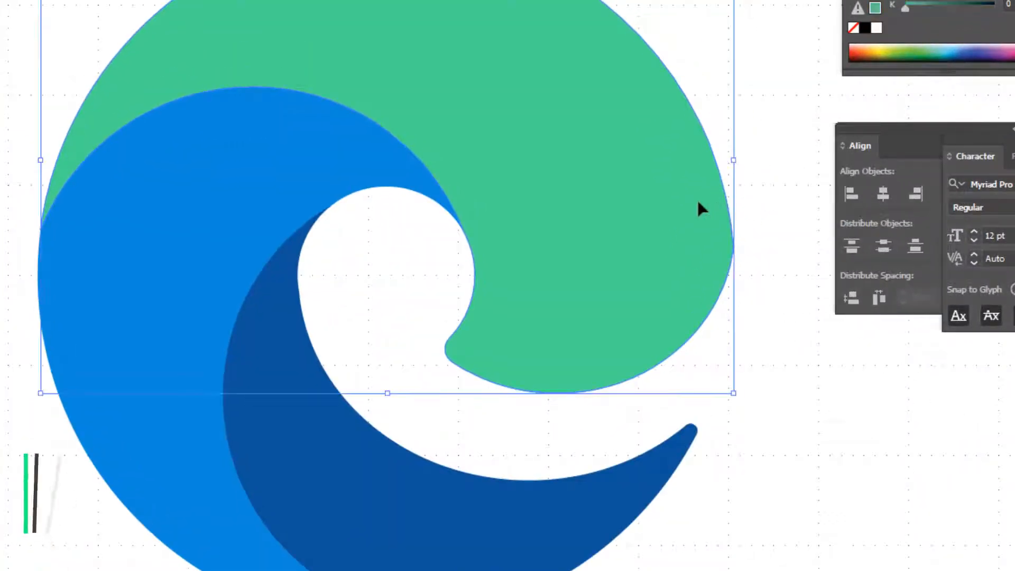
pyautogui.press('a')
pyautogui.scroll(1, 735, 274)
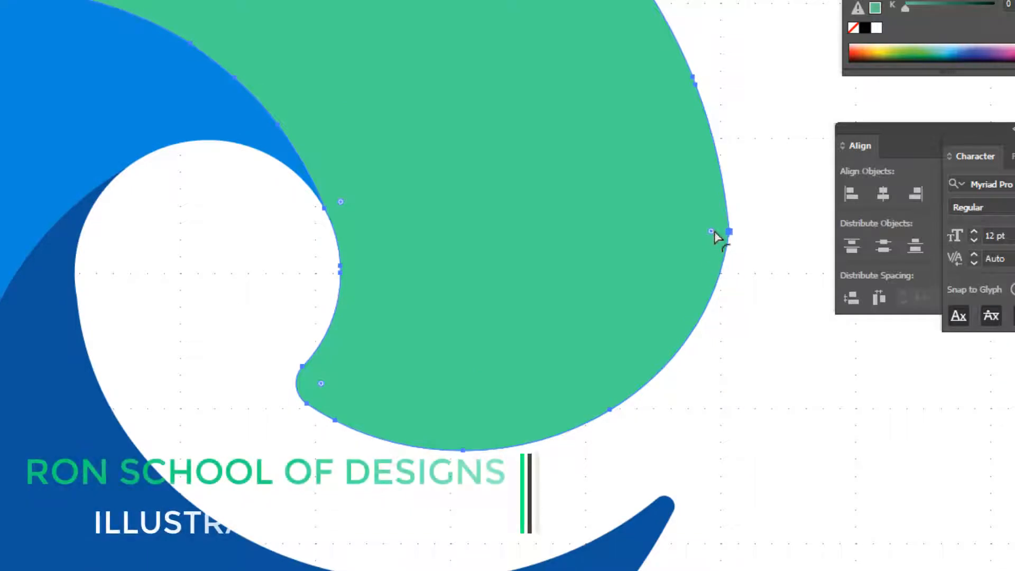
pyautogui.moveTo(711, 233); pyautogui.dragTo(560, 255)
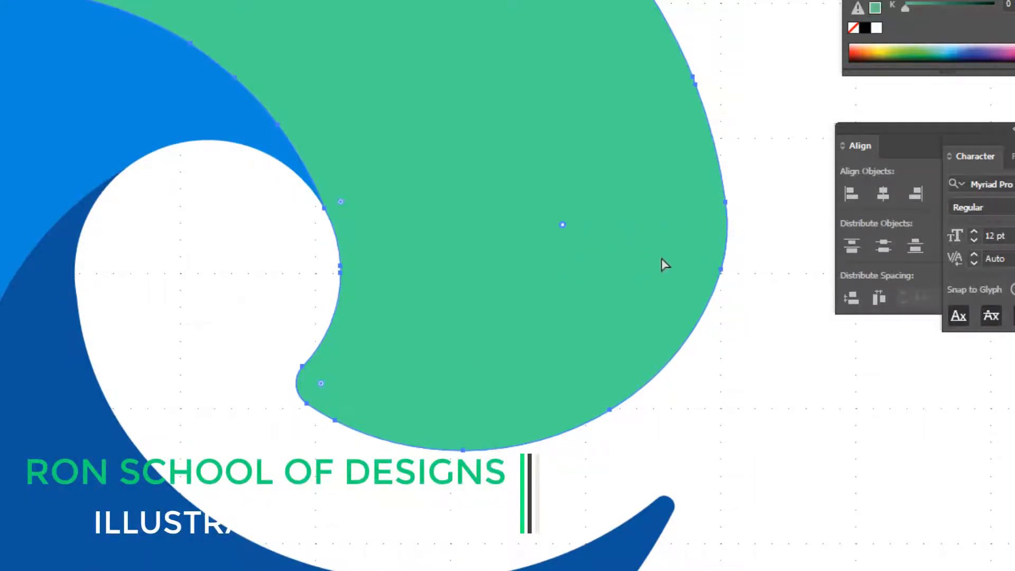
pyautogui.click(758, 271)
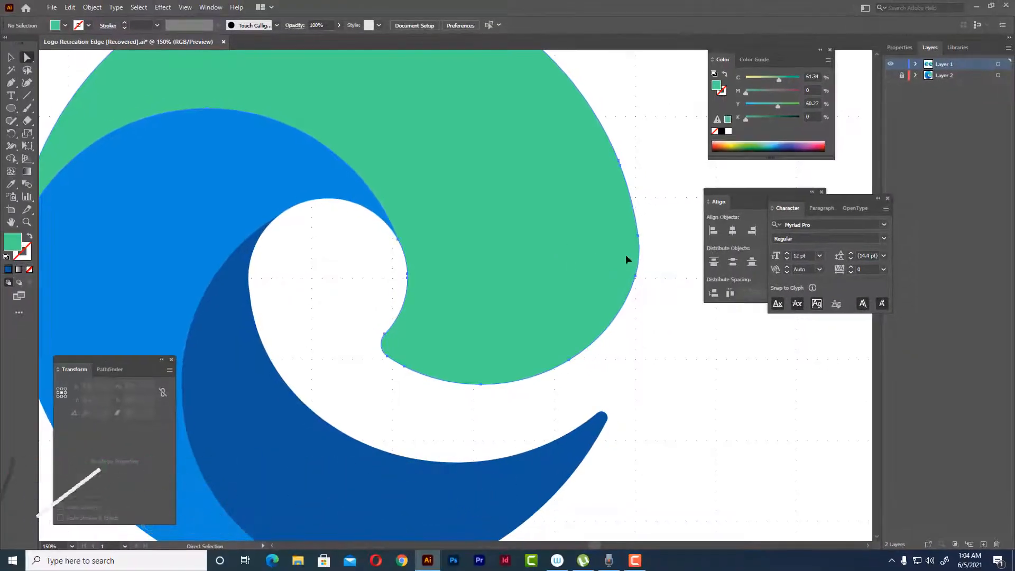
# - Increase the corner radius on the green shape's outer right edge further to smooth the curve, and deselect the shape
pyautogui.click(528, 257)
pyautogui.moveTo(539, 254); pyautogui.dragTo(524, 258)
pyautogui.scroll(-1, 544, 260)
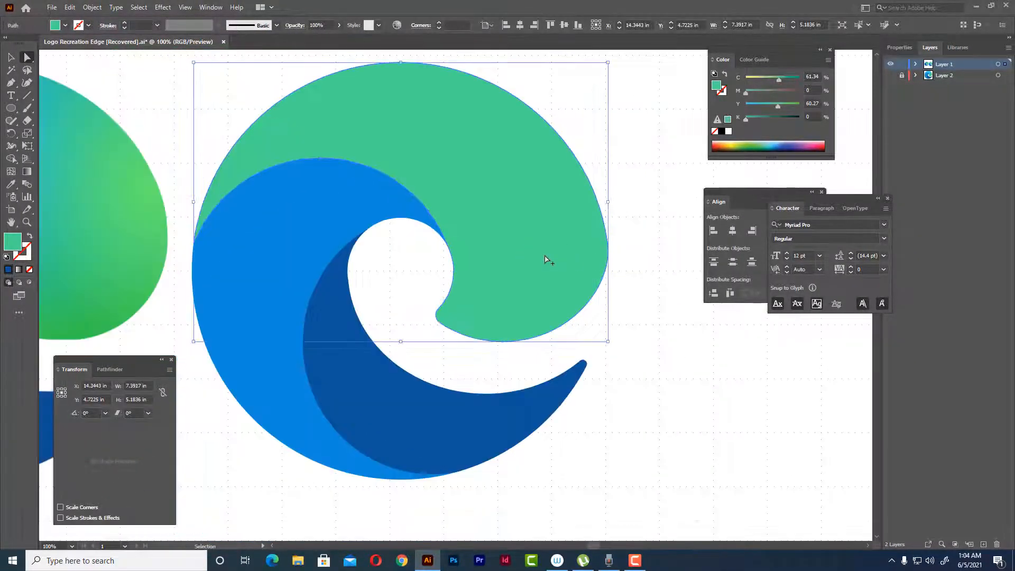
pyautogui.scroll(1, 589, 268)
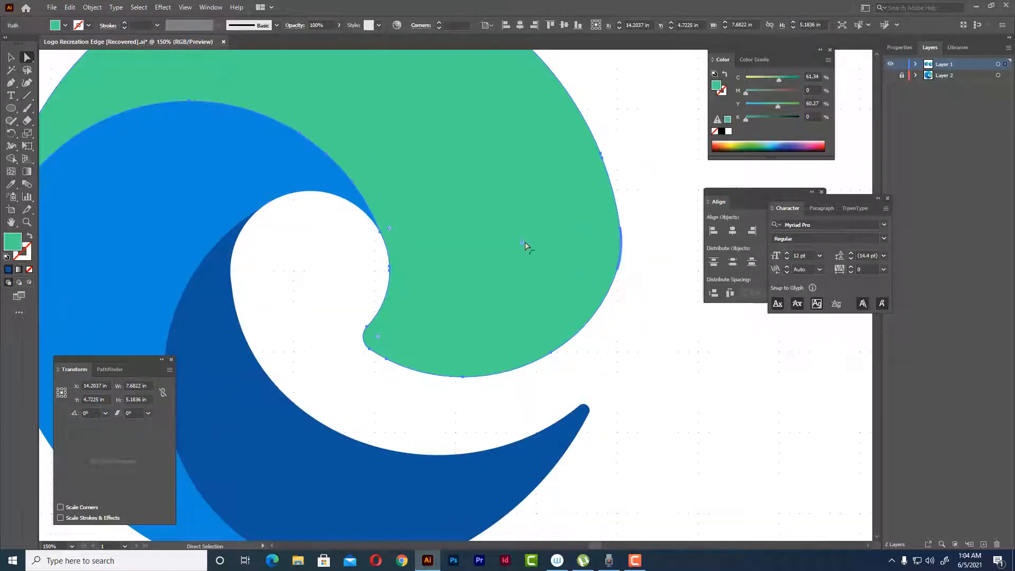
pyautogui.scroll(-2, 523, 244)
pyautogui.scroll(1, 522, 245)
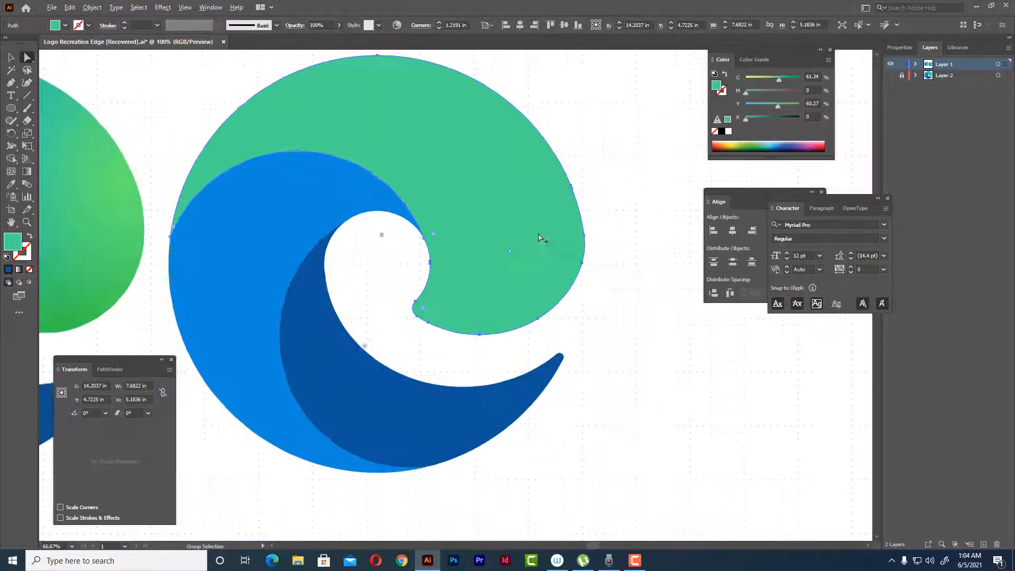
pyautogui.moveTo(518, 246); pyautogui.dragTo(493, 252)
pyautogui.click(662, 293)
# - Apply a freeform gradient to the green shape and colour its lower point with the green sampled from the reference logo
pyautogui.scroll(-1, 641, 281)
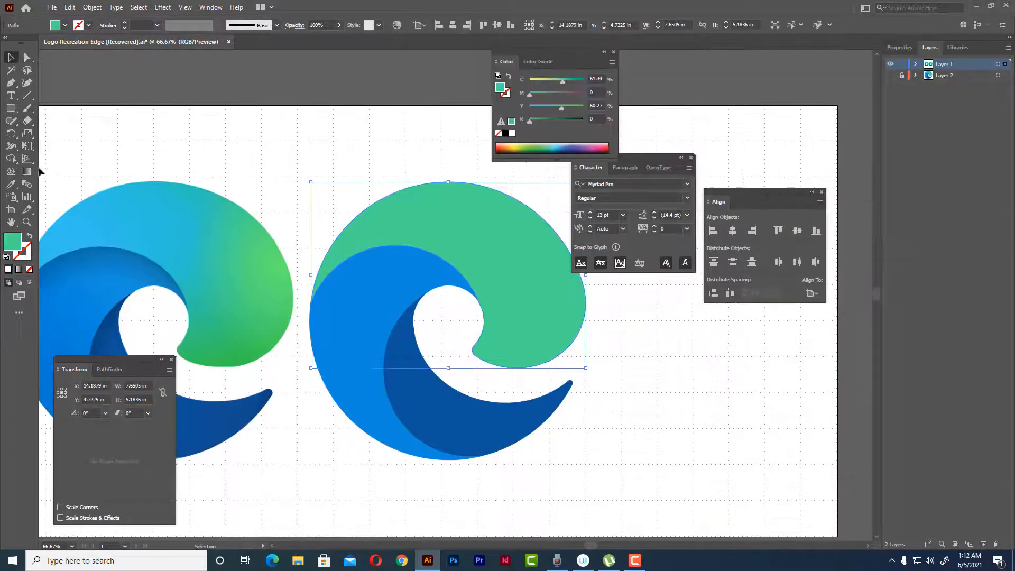
pyautogui.press('g')
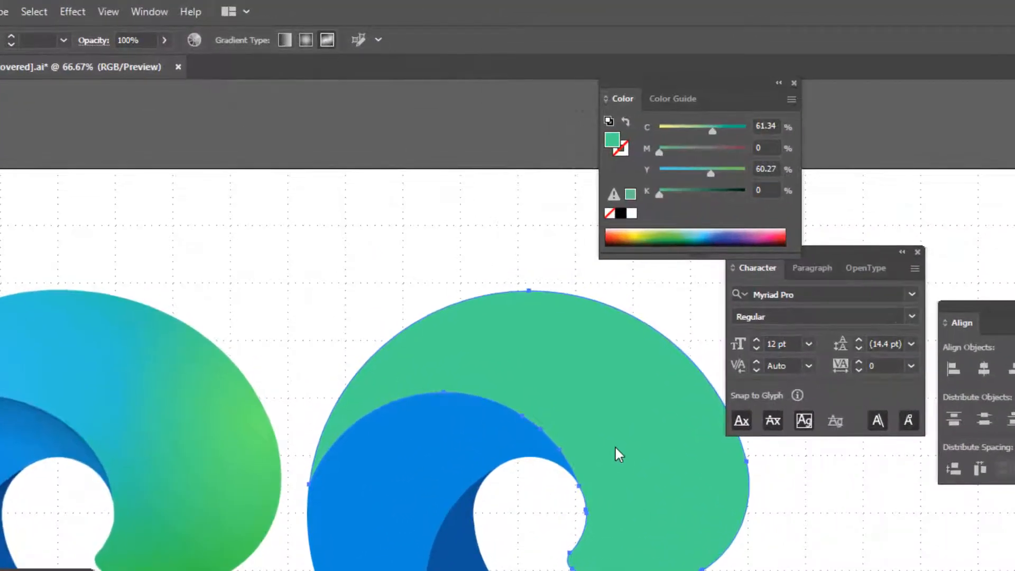
pyautogui.click(615, 448)
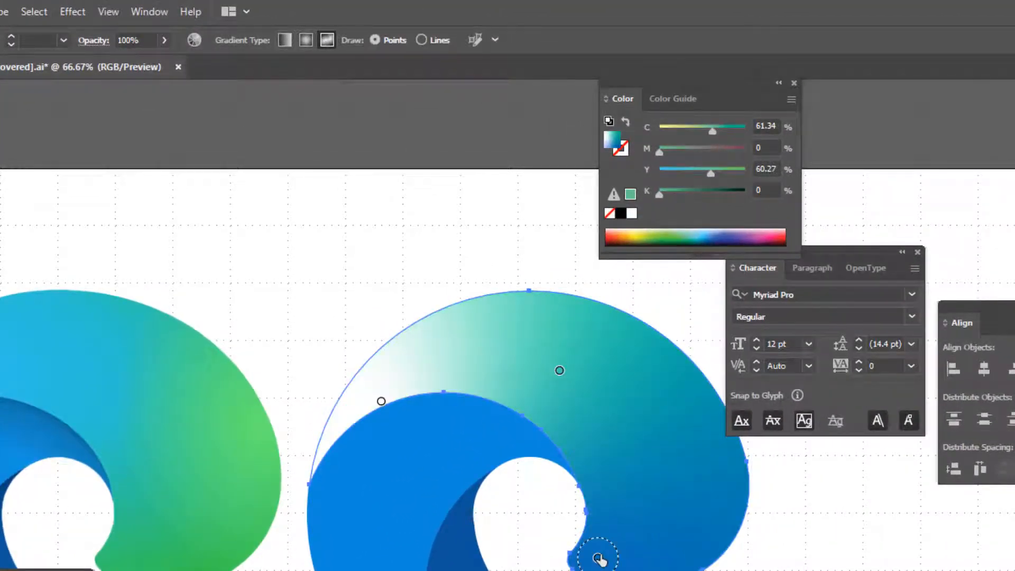
pyautogui.click(597, 558)
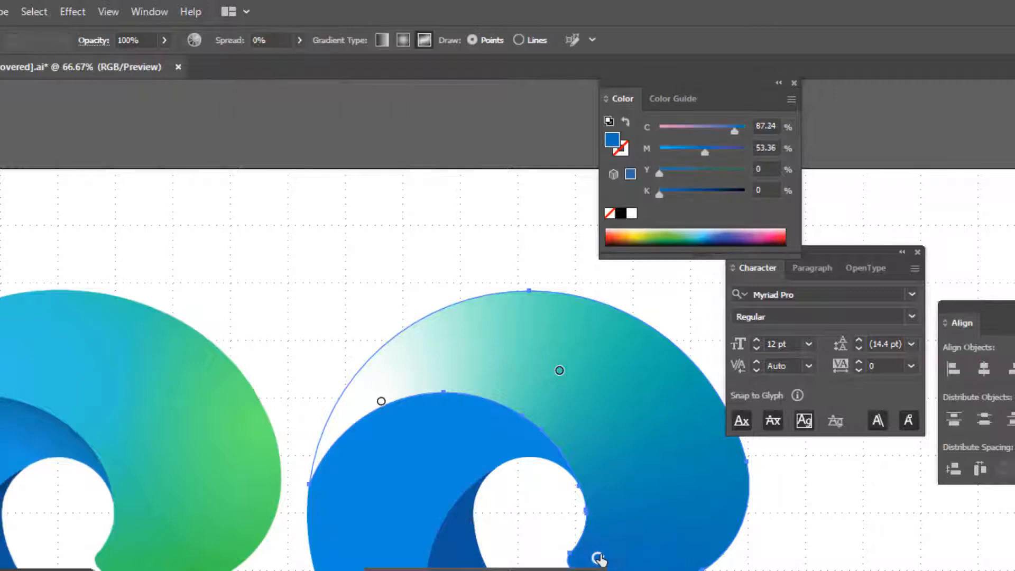
pyautogui.click(253, 478)
pyautogui.press('Escape')
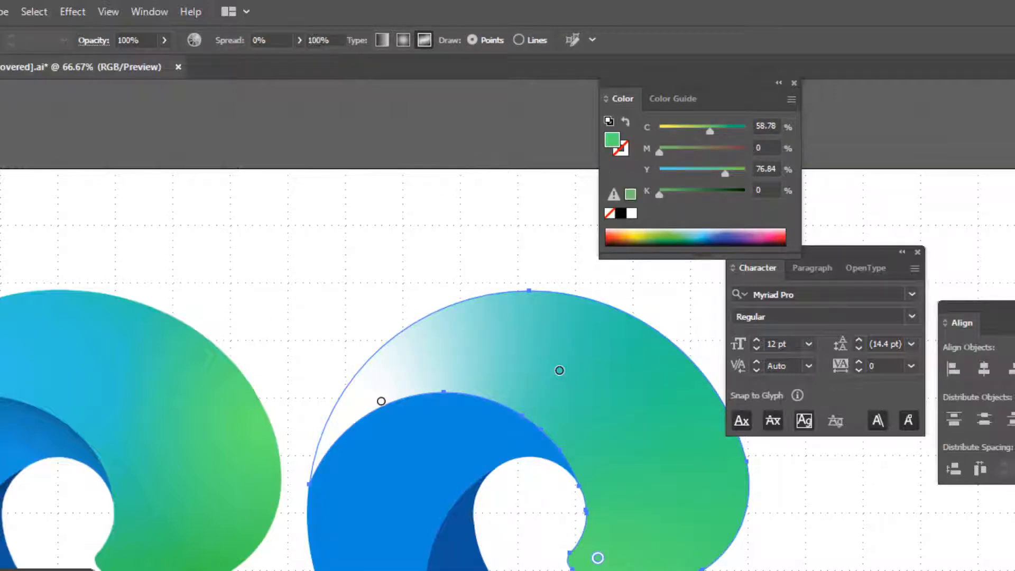
# - Colour the freeform gradient's upper-left point on the green shape with the light blue sampled from the reference logo
pyautogui.press('v')
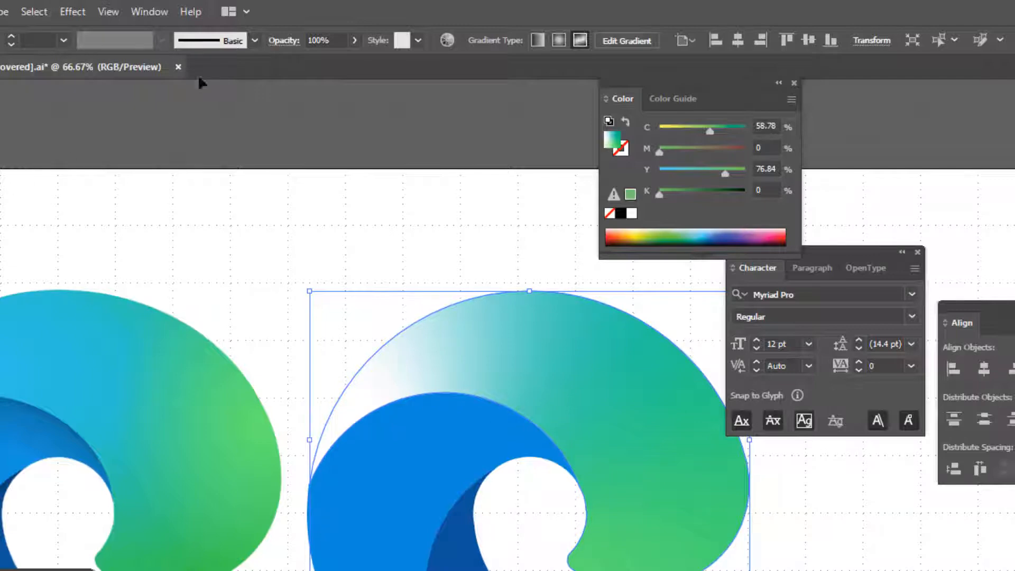
pyautogui.click(626, 40)
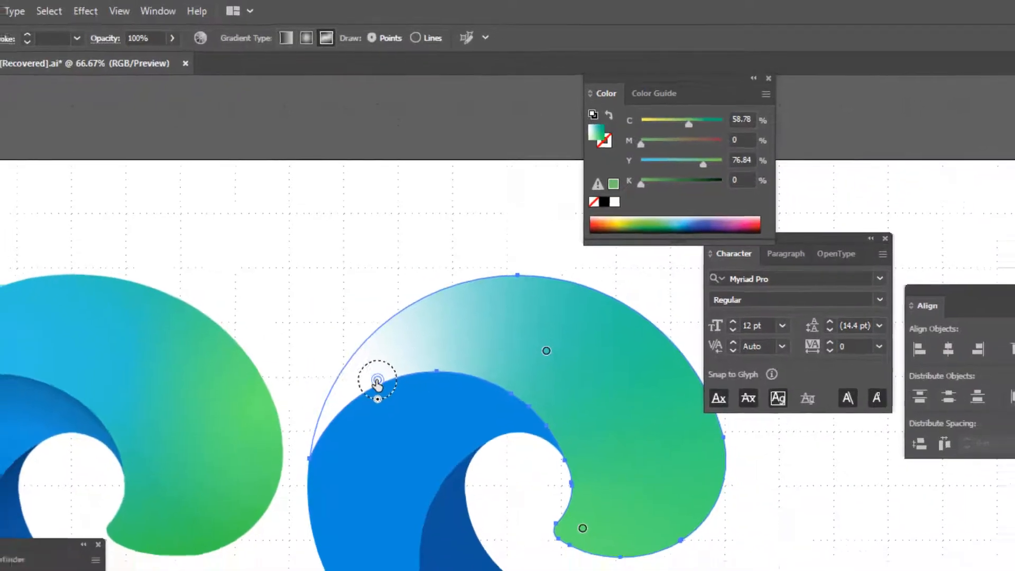
pyautogui.doubleClick(377, 380)
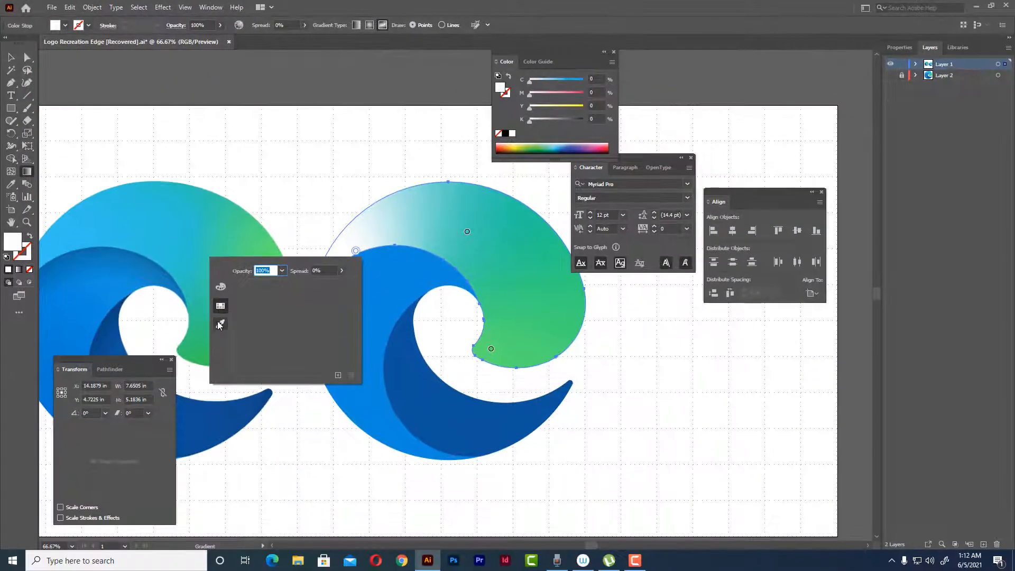
pyautogui.click(171, 489)
pyautogui.click(112, 218)
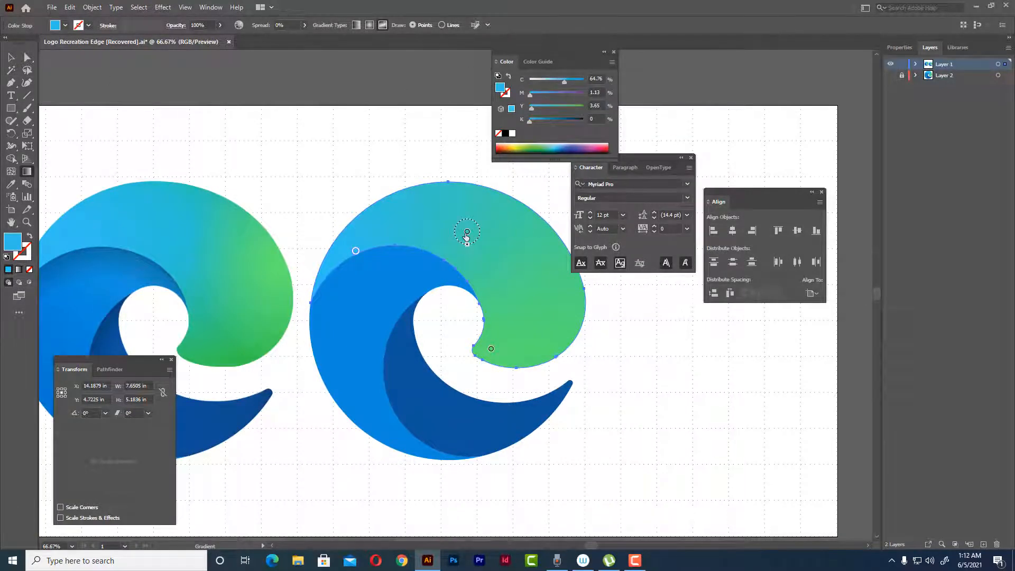
# - Reposition the gradient's teal middle point lower and its green point towards the shape's outer right side, and finish editing the gradient
pyautogui.moveTo(466, 236); pyautogui.dragTo(477, 238)
pyautogui.click(545, 301)
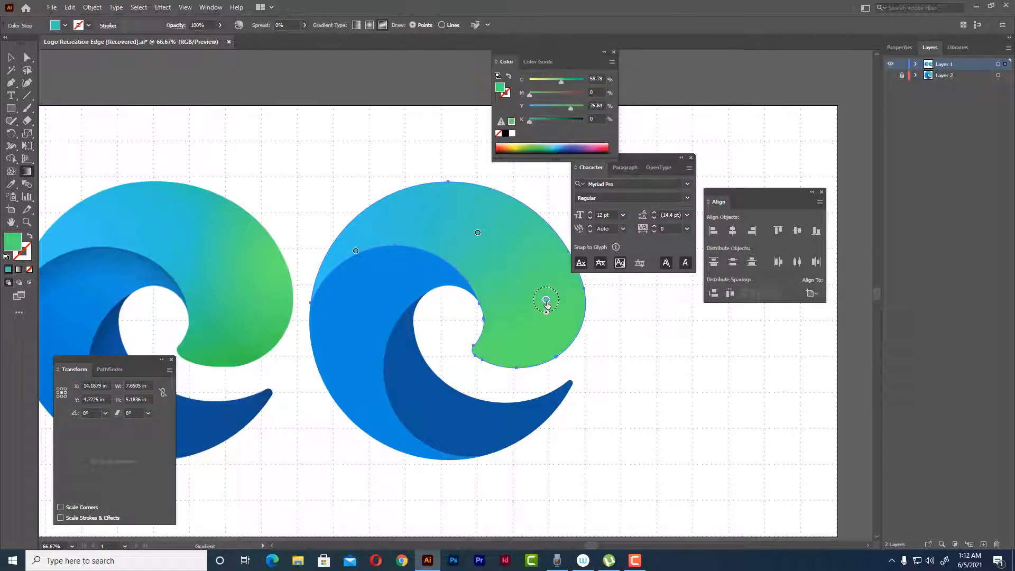
pyautogui.moveTo(548, 300); pyautogui.dragTo(555, 281)
pyautogui.moveTo(477, 237); pyautogui.dragTo(485, 271)
pyautogui.scroll(-2, 485, 271)
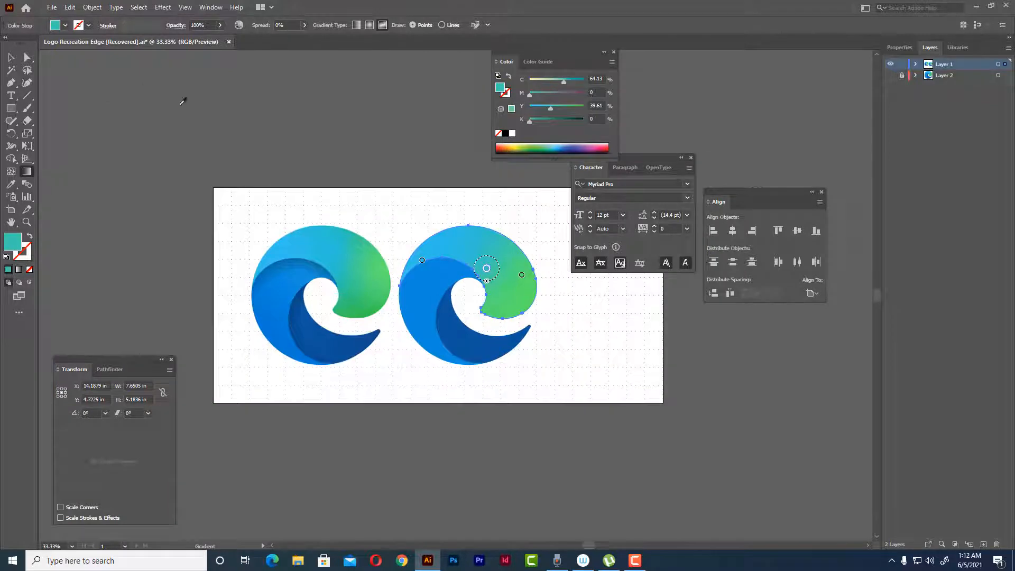
pyautogui.press('v')
pyautogui.scroll(1, 341, 308)
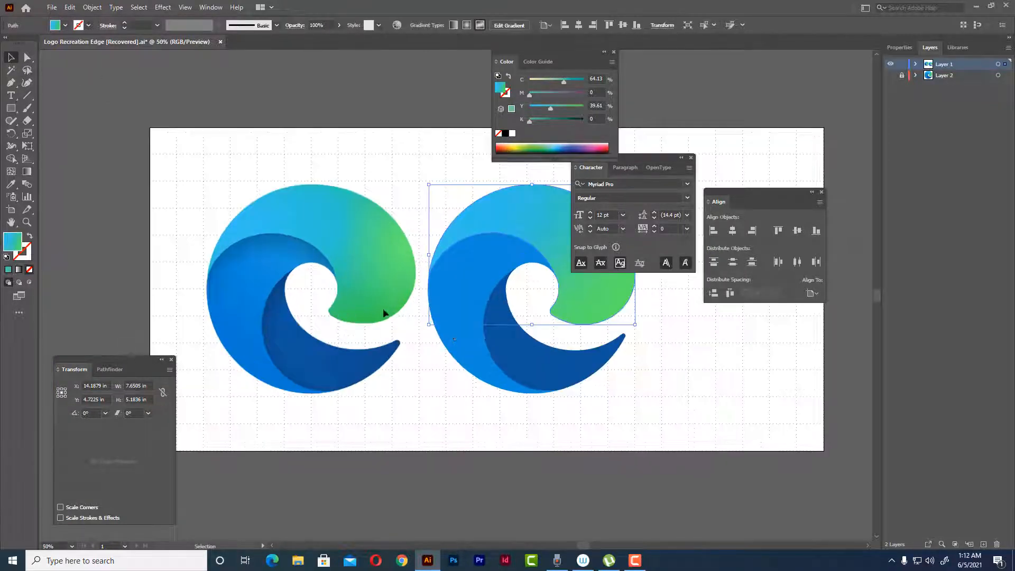
pyautogui.click(460, 289)
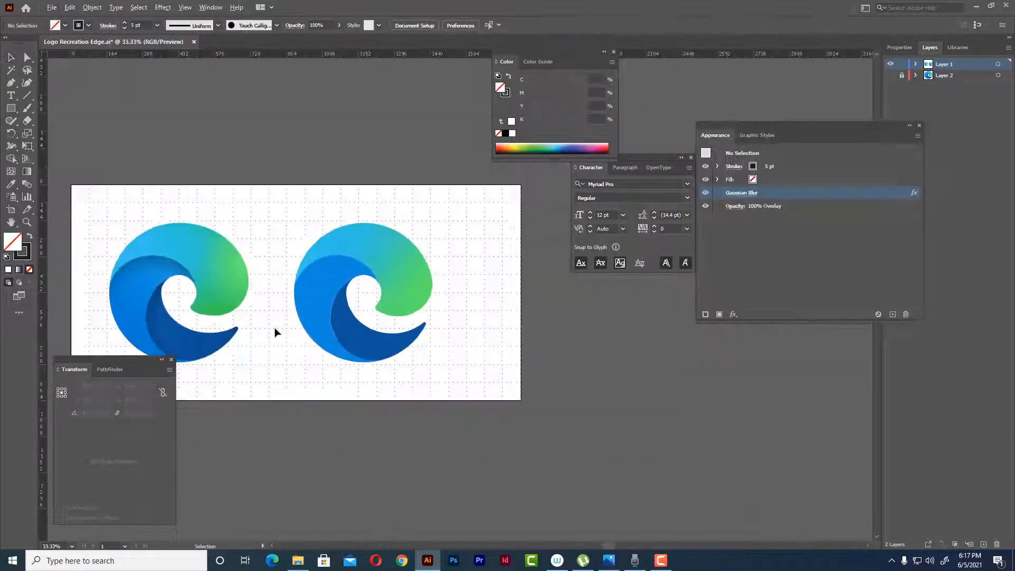
# - Compare the bright blue swirl in the reference logo with the recreated one, checking the shading along its upper edge
pyautogui.scroll(1, 306, 317)
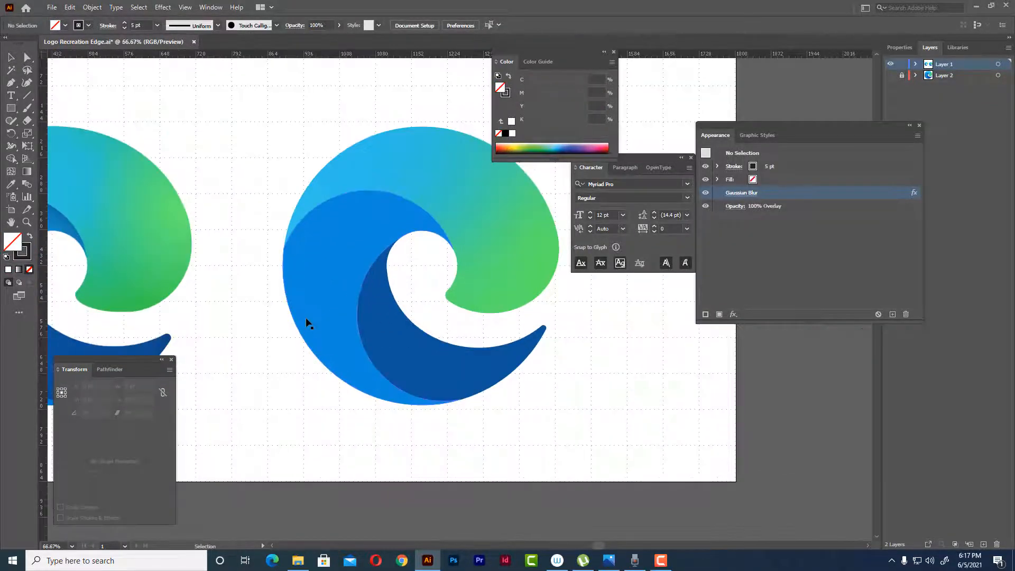
pyautogui.scroll(-1, 259, 269)
pyautogui.press('space')
pyautogui.moveTo(385, 291); pyautogui.dragTo(407, 317)
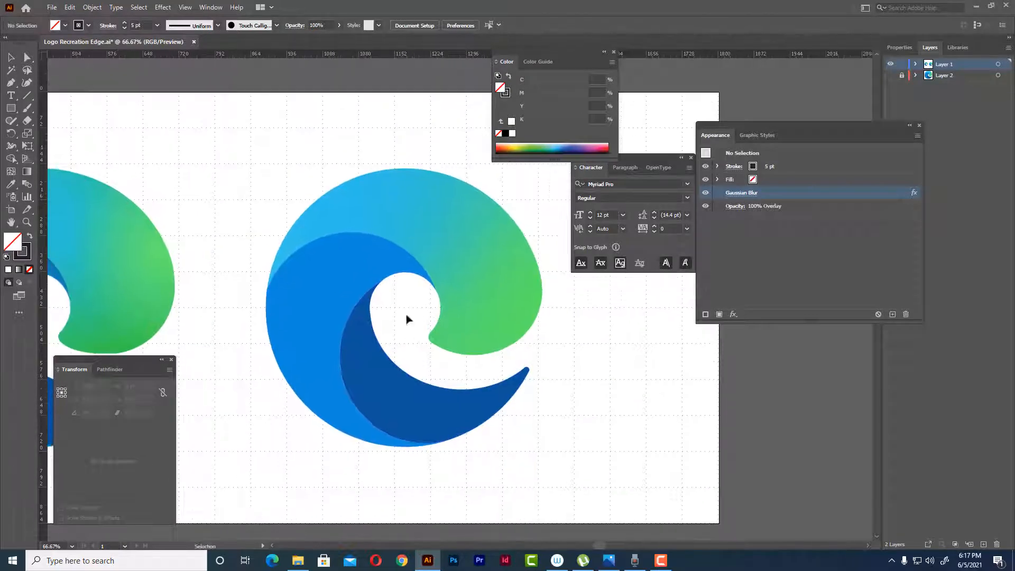
pyautogui.press('space')
pyautogui.moveTo(200, 285); pyautogui.dragTo(367, 248)
pyautogui.press('space')
pyautogui.click(442, 258)
pyautogui.press('space')
pyautogui.moveTo(377, 191); pyautogui.dragTo(312, 201)
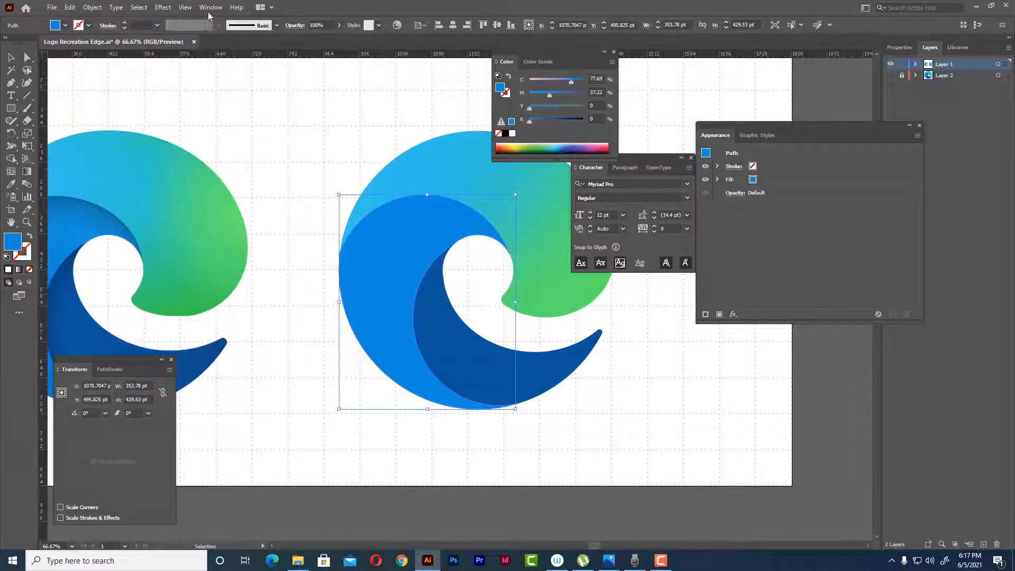
pyautogui.click(163, 8)
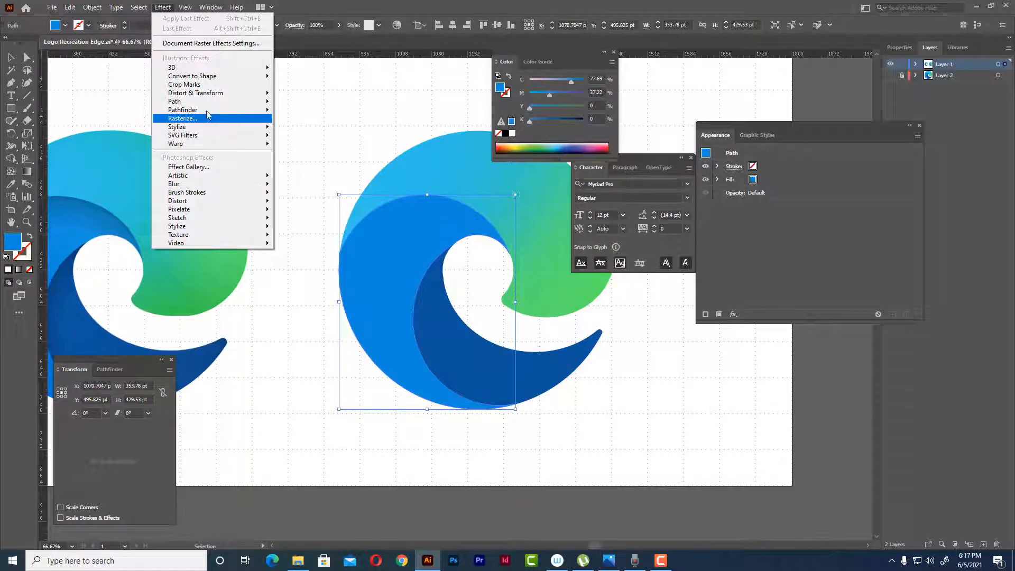
pyautogui.moveTo(206, 127)
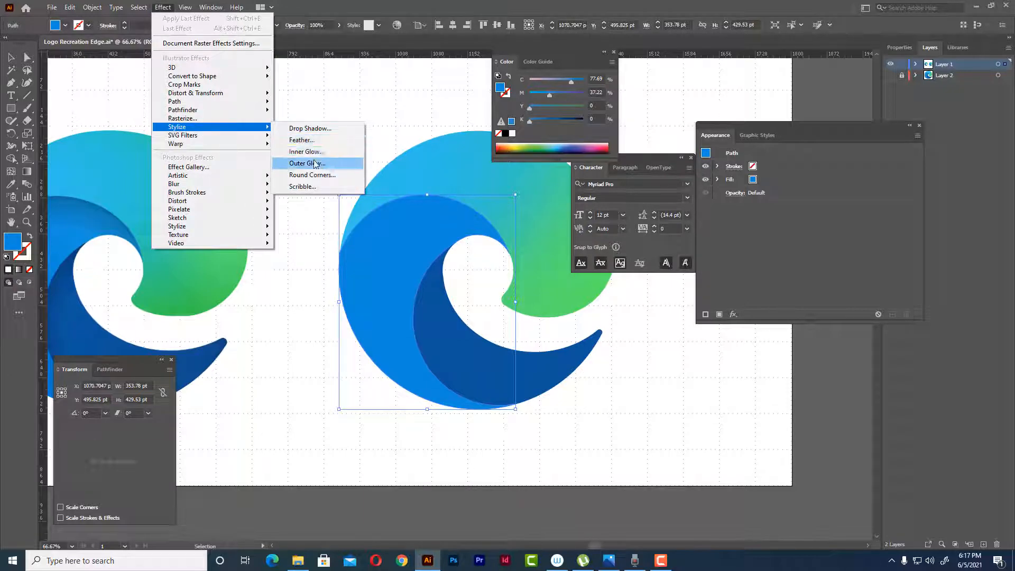
pyautogui.click(304, 259)
pyautogui.scroll(-1, 301, 256)
pyautogui.scroll(1, 257, 260)
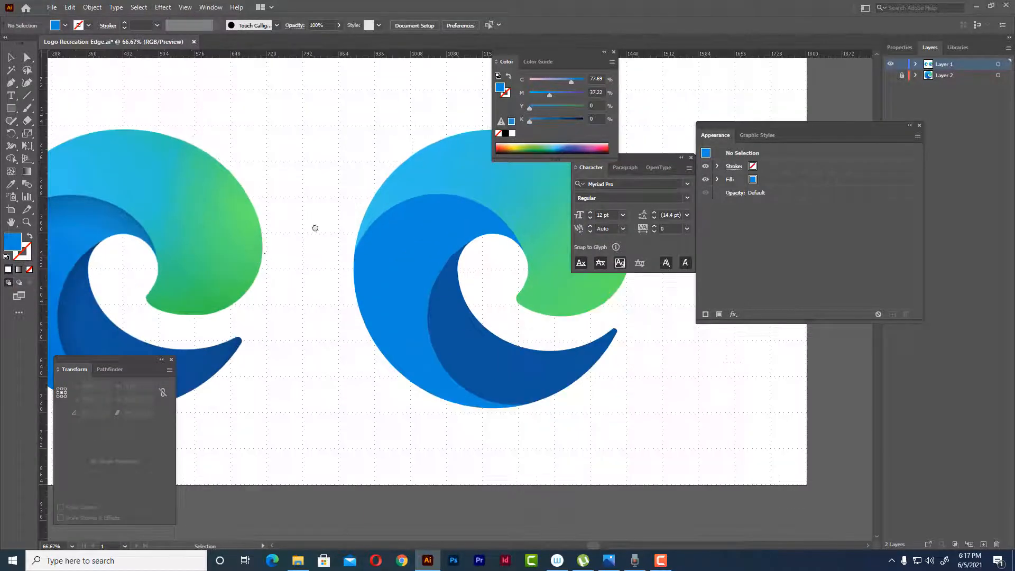
pyautogui.moveTo(228, 251); pyautogui.dragTo(237, 218)
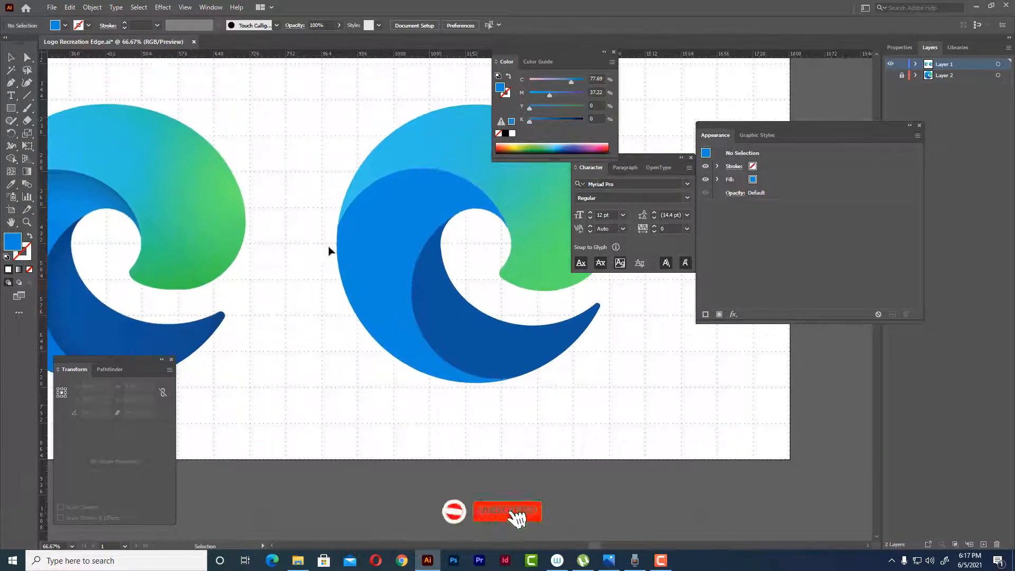
# - Draw an open curved path about 288 pt wide and 102 pt high just inside the bright blue swirl's upper edge with the Pen tool
pyautogui.scroll(-2, 312, 253)
pyautogui.scroll(2, 179, 255)
pyautogui.moveTo(429, 255); pyautogui.dragTo(397, 245)
pyautogui.moveTo(402, 198); pyautogui.dragTo(257, 230)
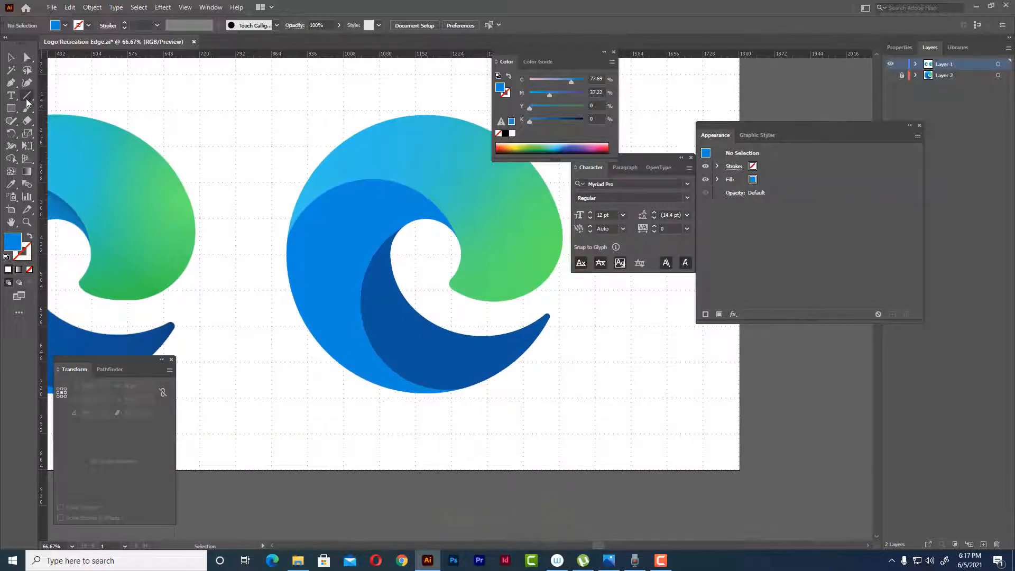
pyautogui.press('p')
pyautogui.click(290, 241)
pyautogui.click(433, 212)
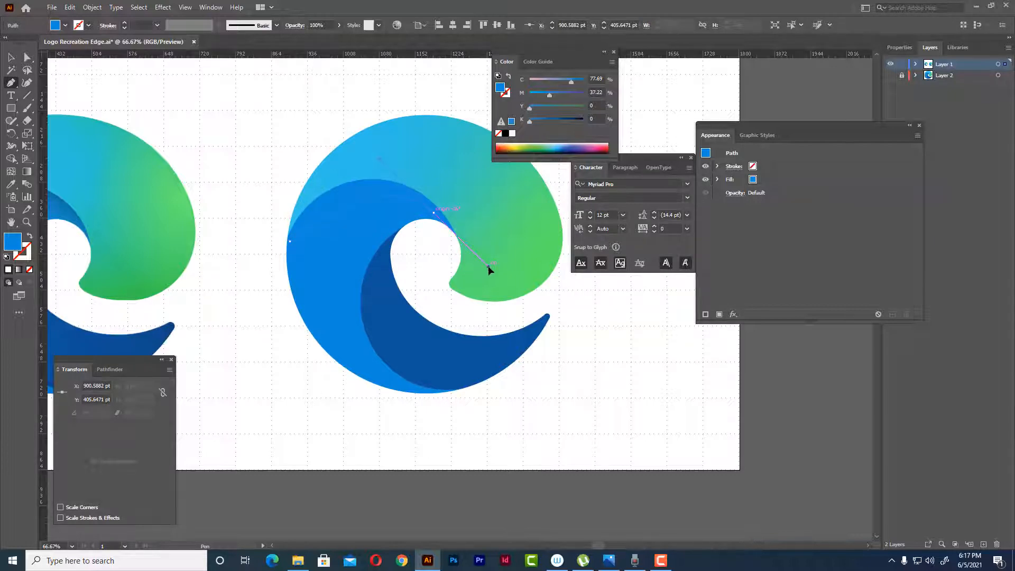
pyautogui.moveTo(496, 274); pyautogui.dragTo(497, 275)
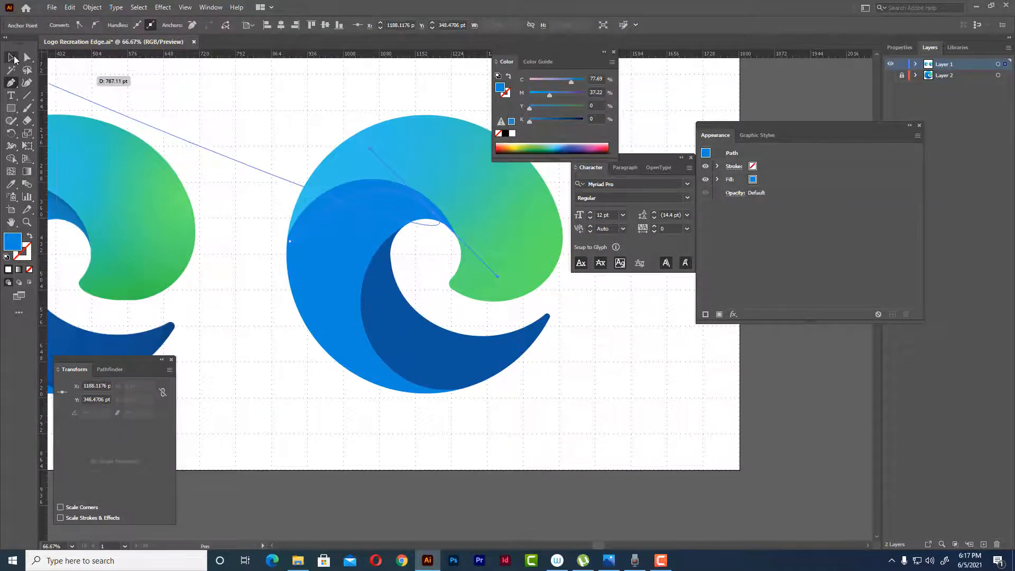
pyautogui.click(11, 57)
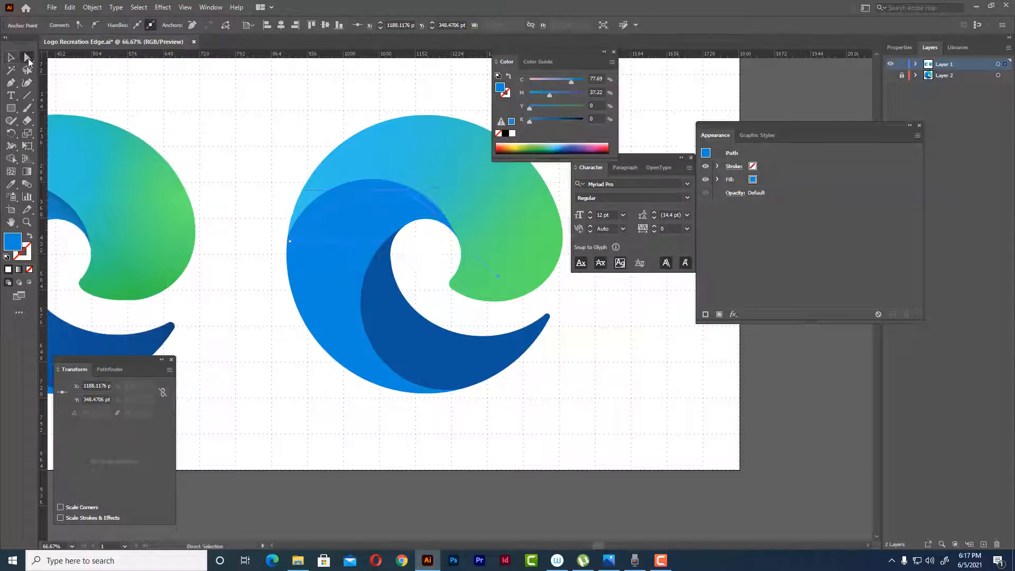
# - Give the curve no fill and a 5 pt black stroke, and deselect it
pyautogui.scroll(1, 335, 204)
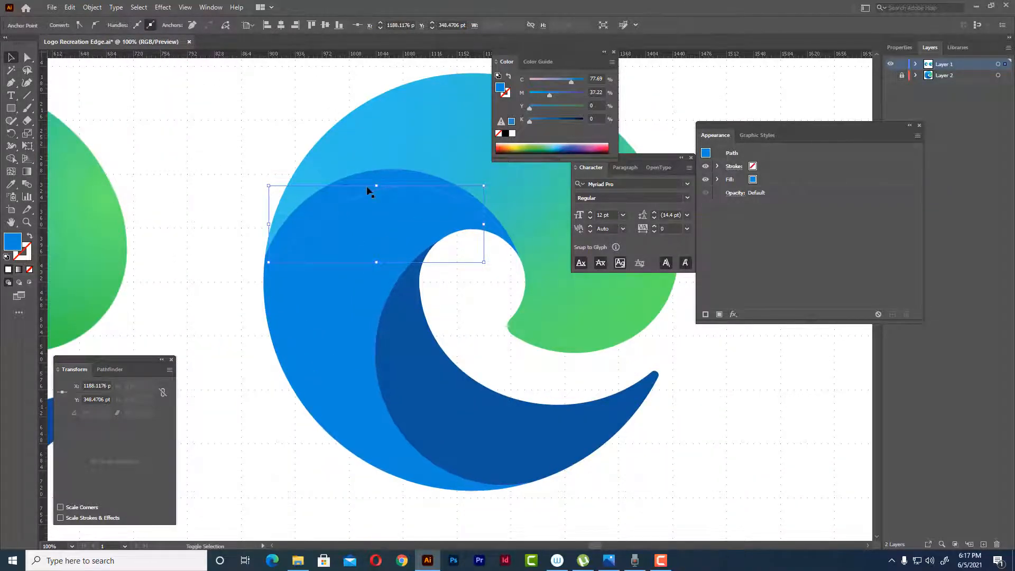
pyautogui.hotkey('shift', 'x')
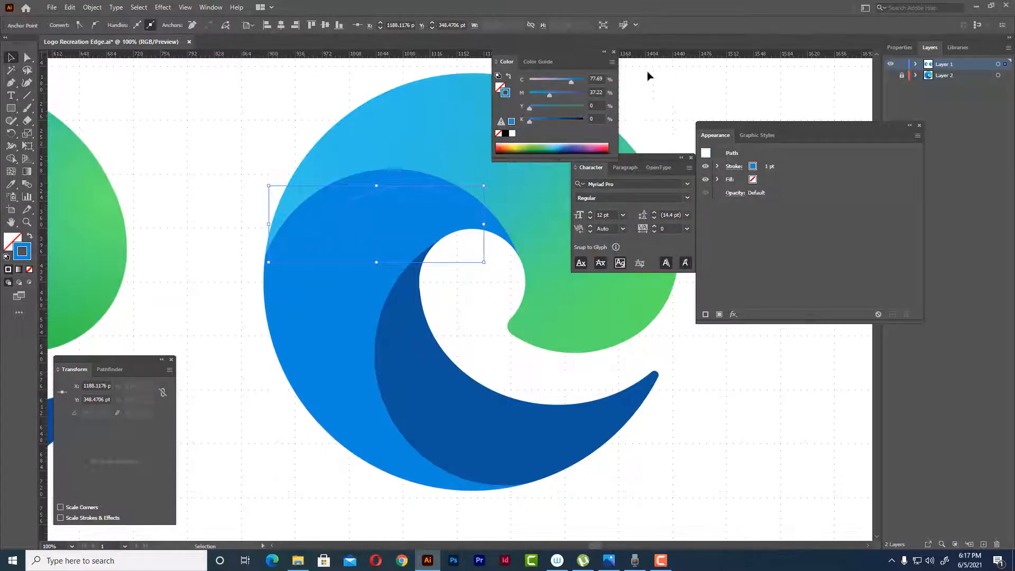
pyautogui.click(211, 8)
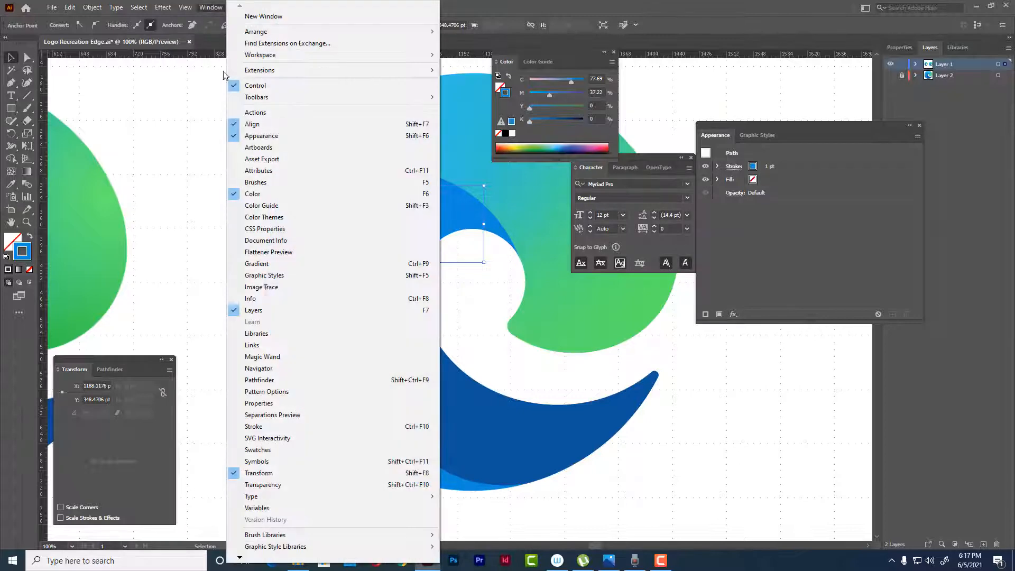
pyautogui.click(307, 426)
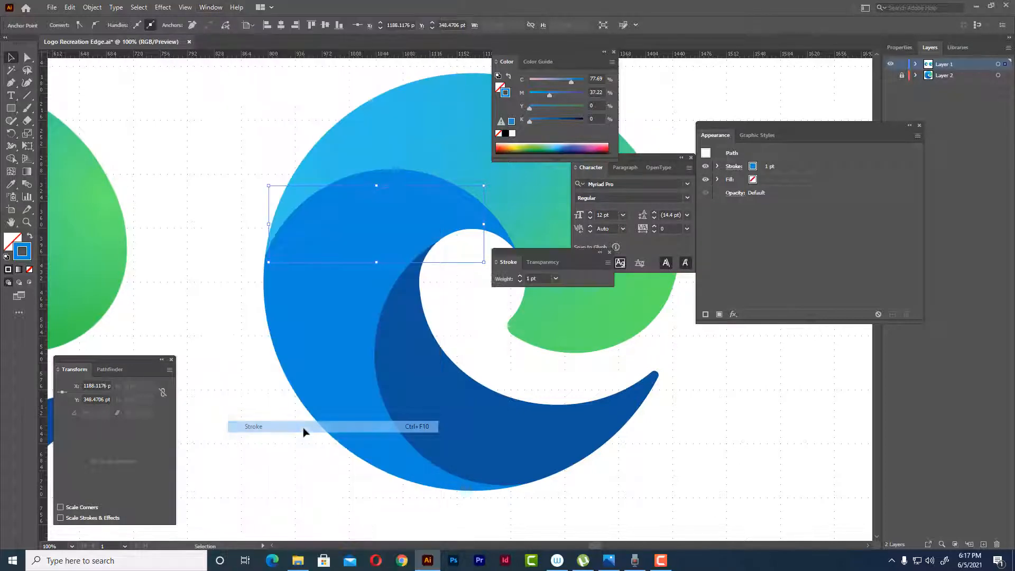
pyautogui.click(555, 279)
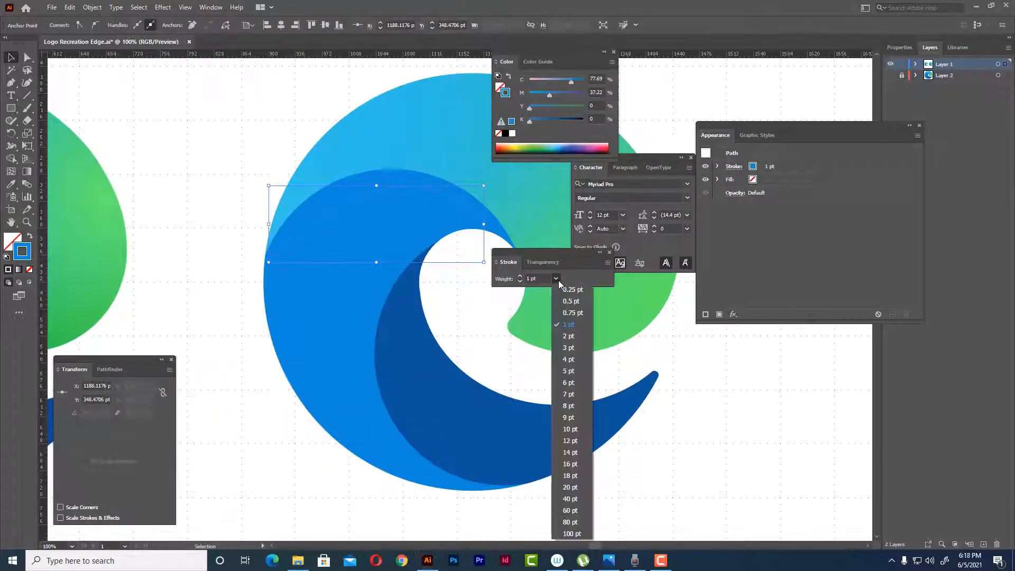
pyautogui.click(569, 371)
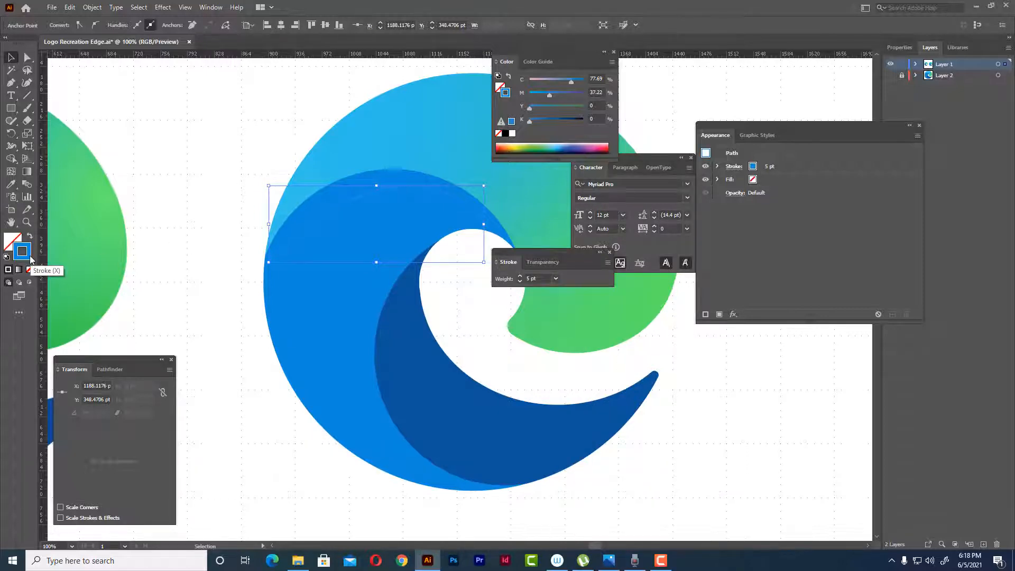
pyautogui.click(505, 134)
pyautogui.click(12, 58)
pyautogui.click(202, 117)
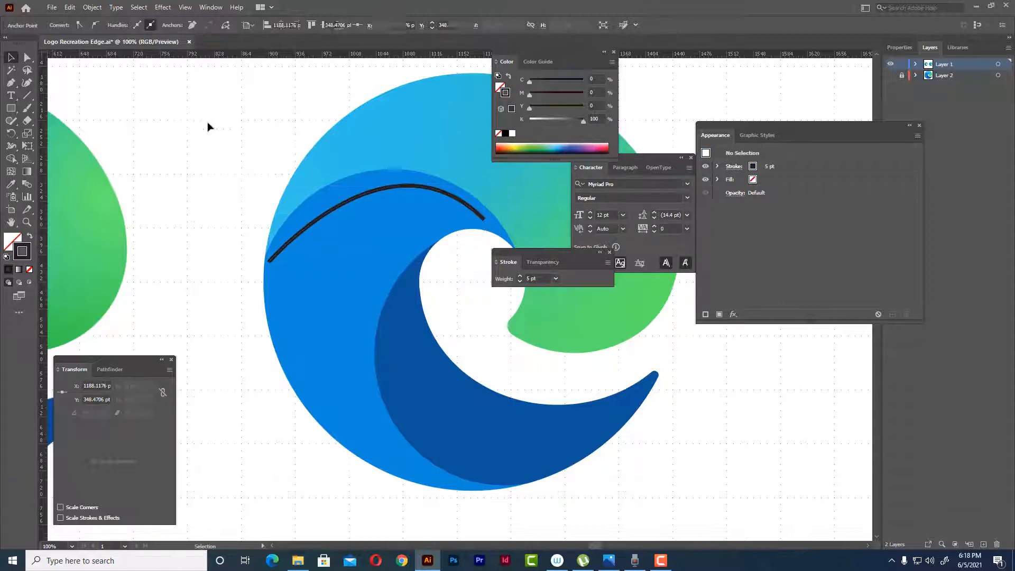
# - Apply a Gaussian Blur with a radius of 10 pixels to the black curve
pyautogui.scroll(-1, 233, 153)
pyautogui.scroll(1, 317, 185)
pyautogui.click(308, 184)
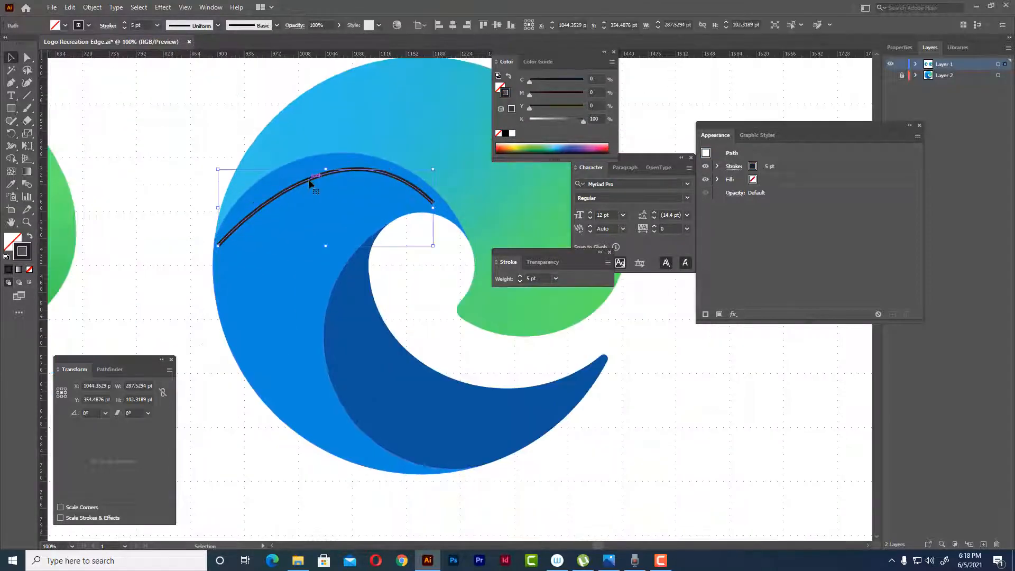
pyautogui.scroll(1, 308, 183)
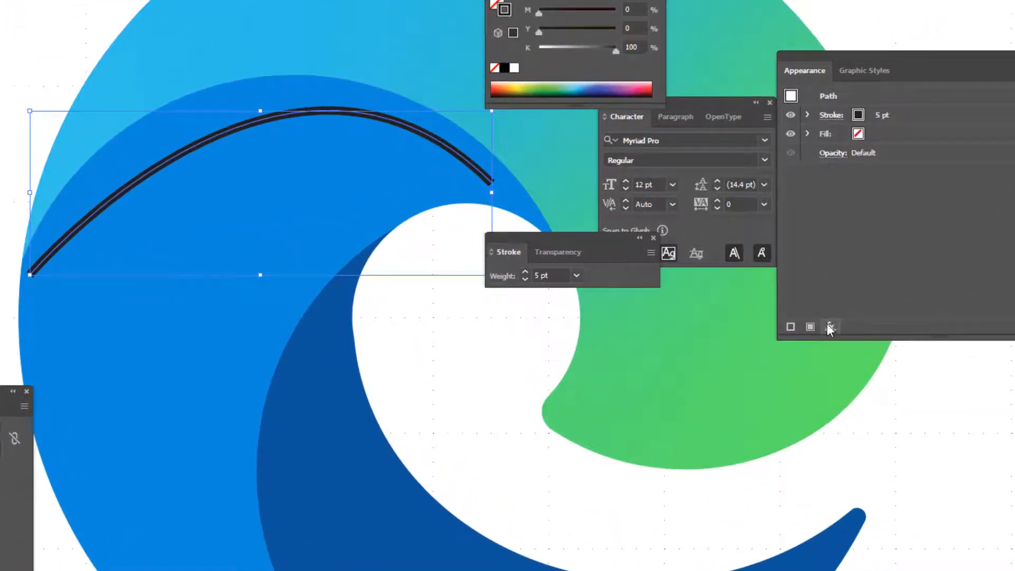
pyautogui.click(829, 326)
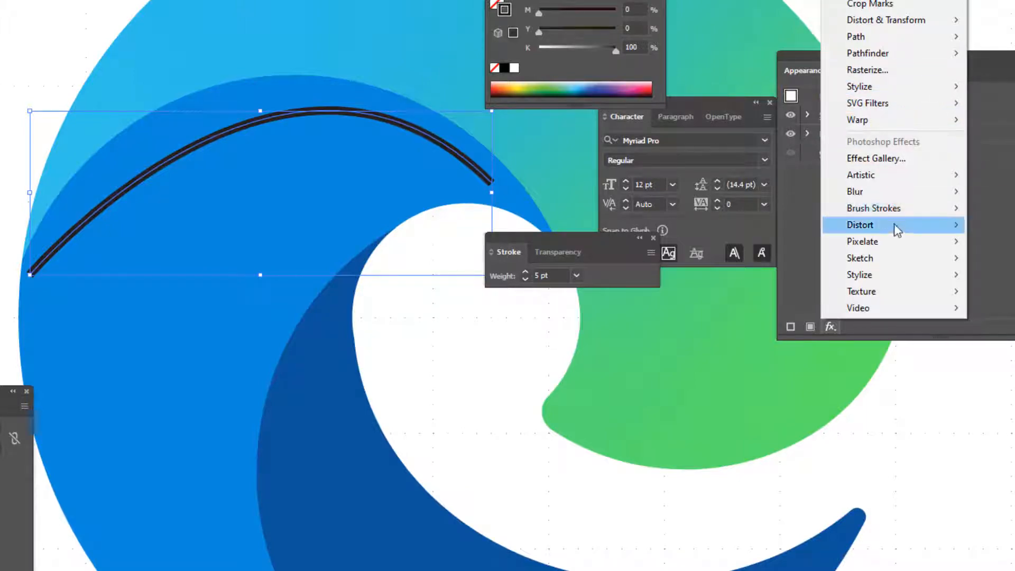
pyautogui.moveTo(895, 194)
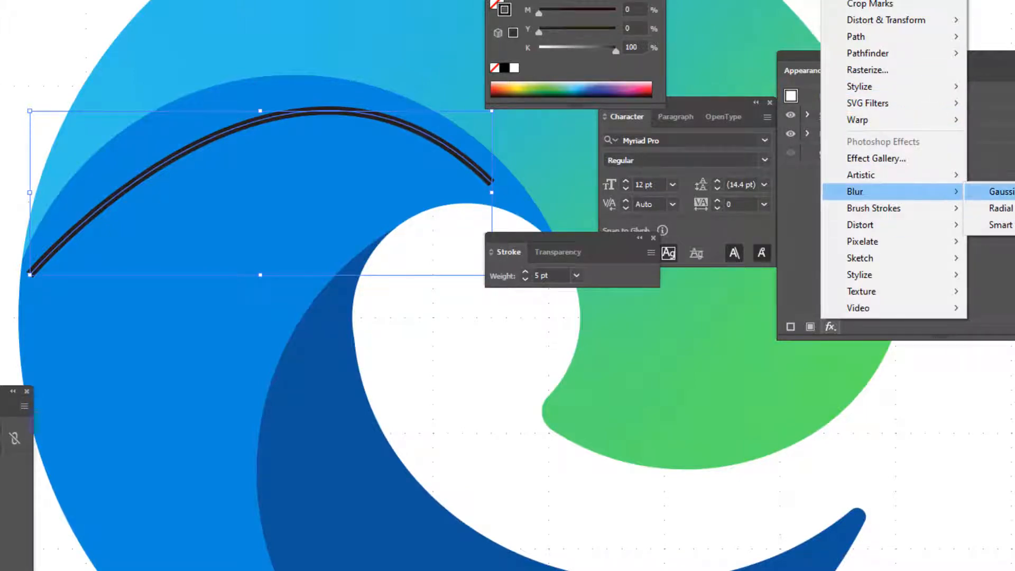
pyautogui.click(999, 191)
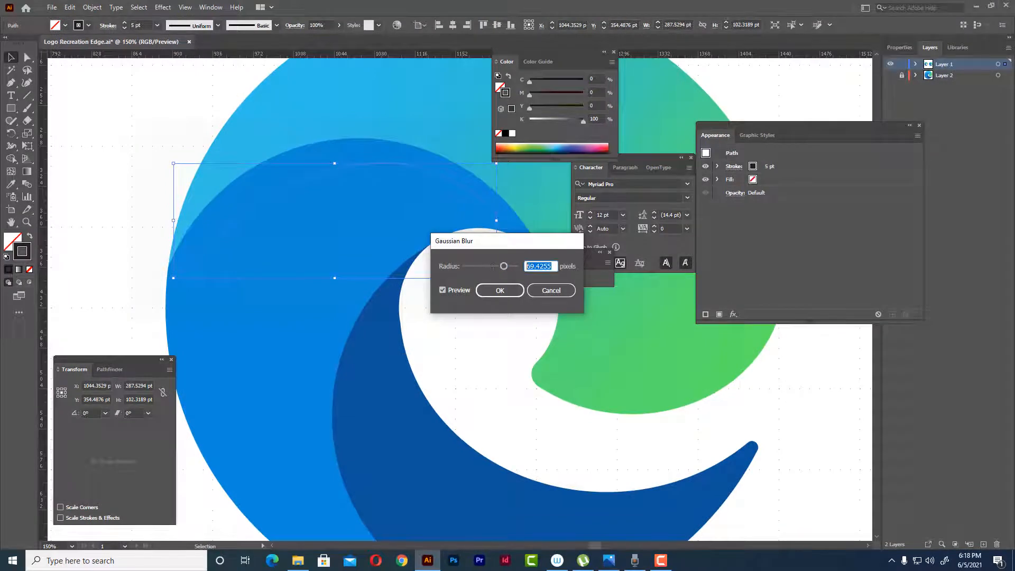
pyautogui.write('10')
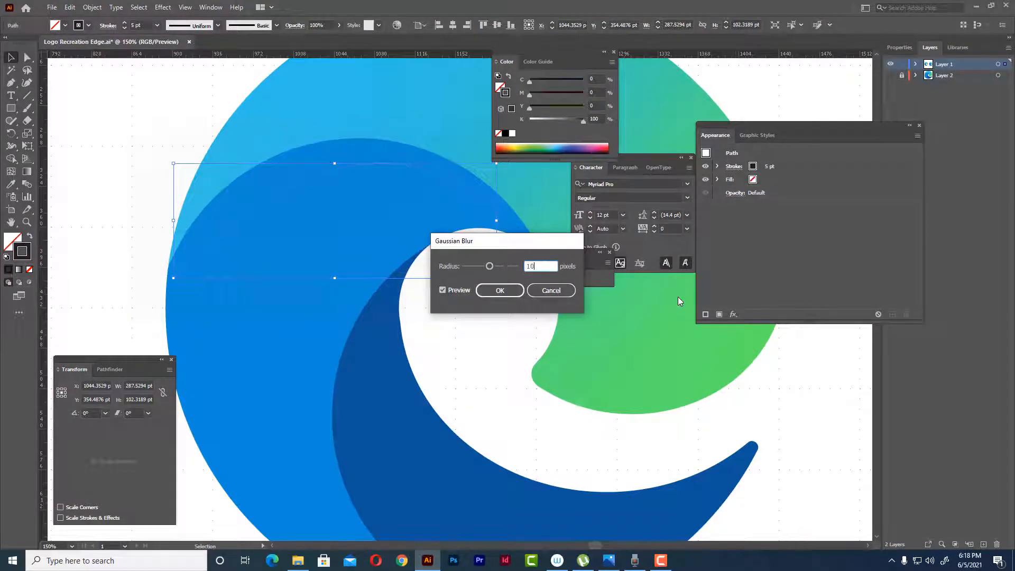
pyautogui.press('Tab')
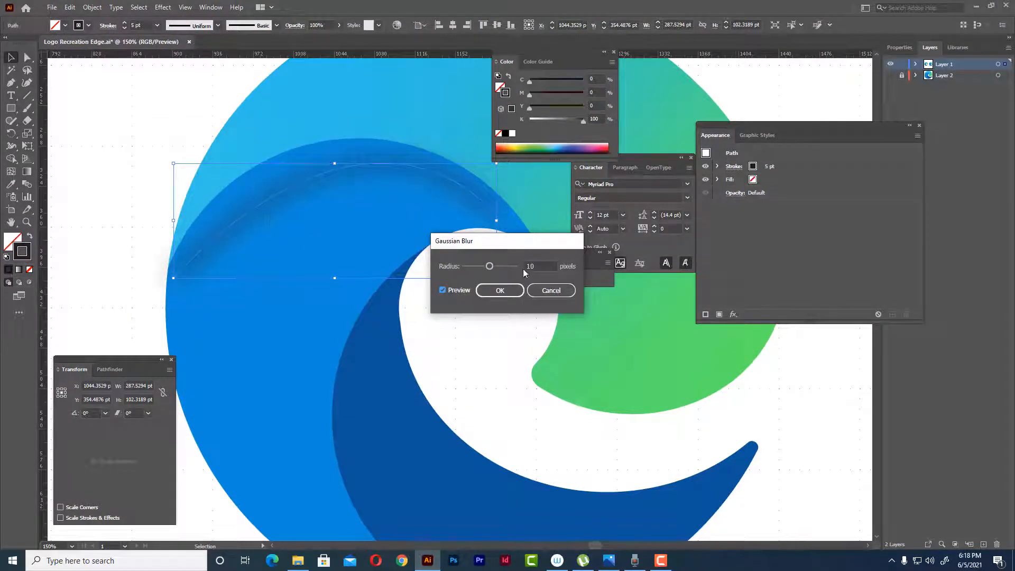
pyautogui.click(543, 268)
pyautogui.press('Return')
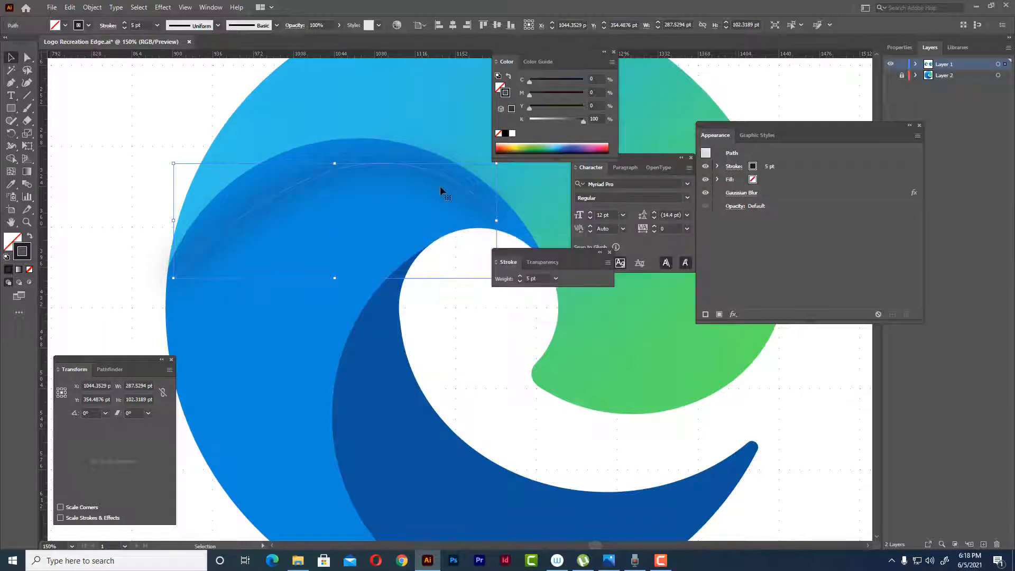
# - Move the blurred curve slightly up against the bright blue swirl's upper edge, and deselect it
pyautogui.moveTo(331, 173); pyautogui.dragTo(326, 156)
pyautogui.scroll(-2, 366, 175)
pyautogui.click(252, 204)
pyautogui.scroll(1, 367, 212)
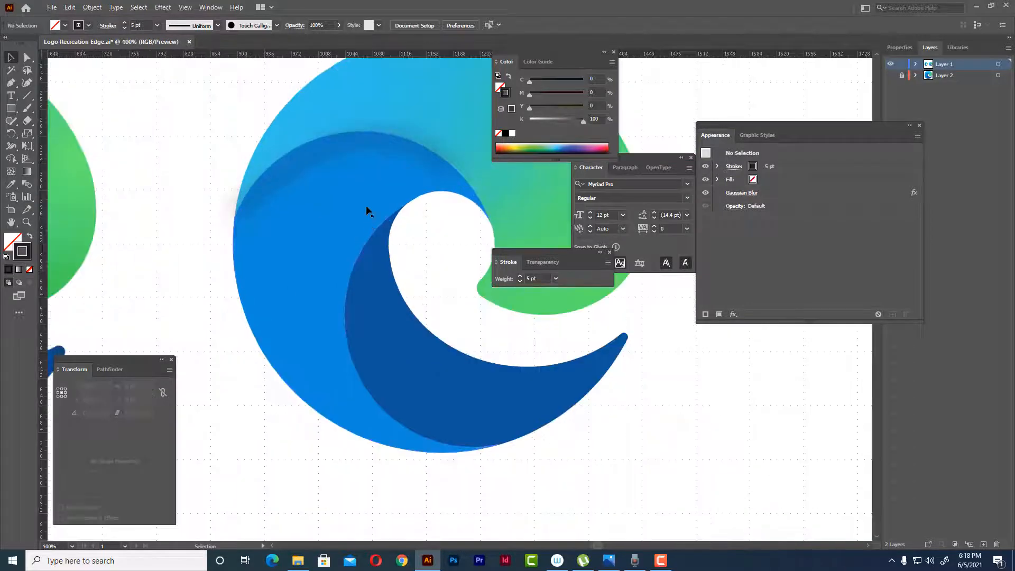
# - Reshape the blurred curve with Direct Selection by adjusting its left end's handle, so its arc follows the bright blue swirl's upper edge
pyautogui.click(431, 150)
pyautogui.scroll(2, 431, 150)
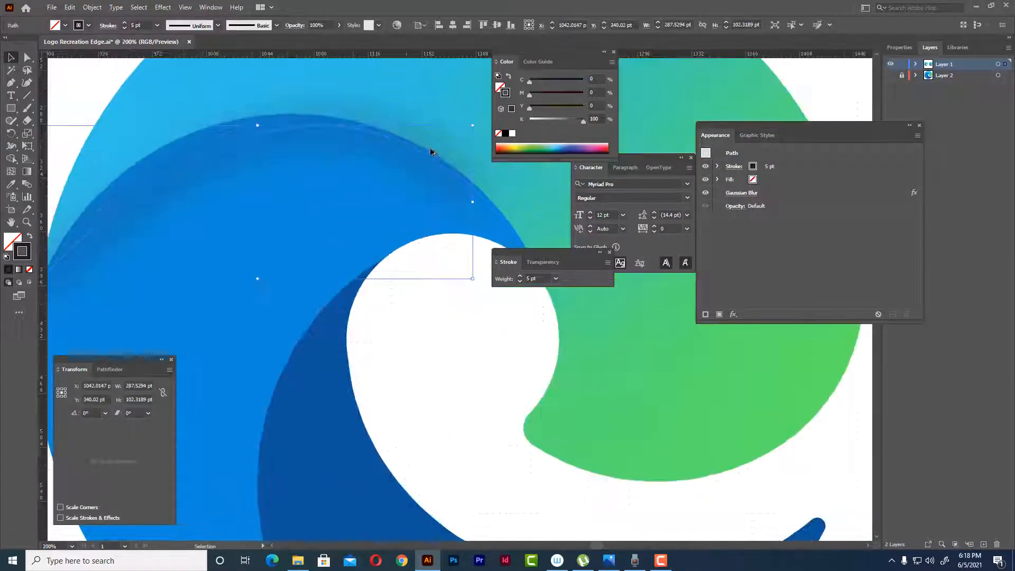
pyautogui.press('a')
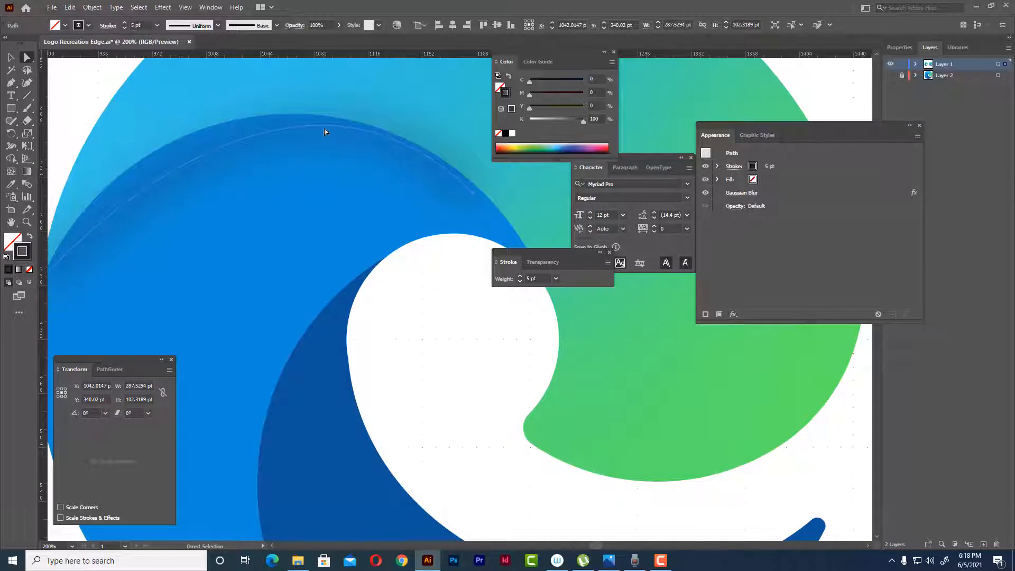
pyautogui.scroll(-1, 434, 174)
pyautogui.scroll(2, 453, 184)
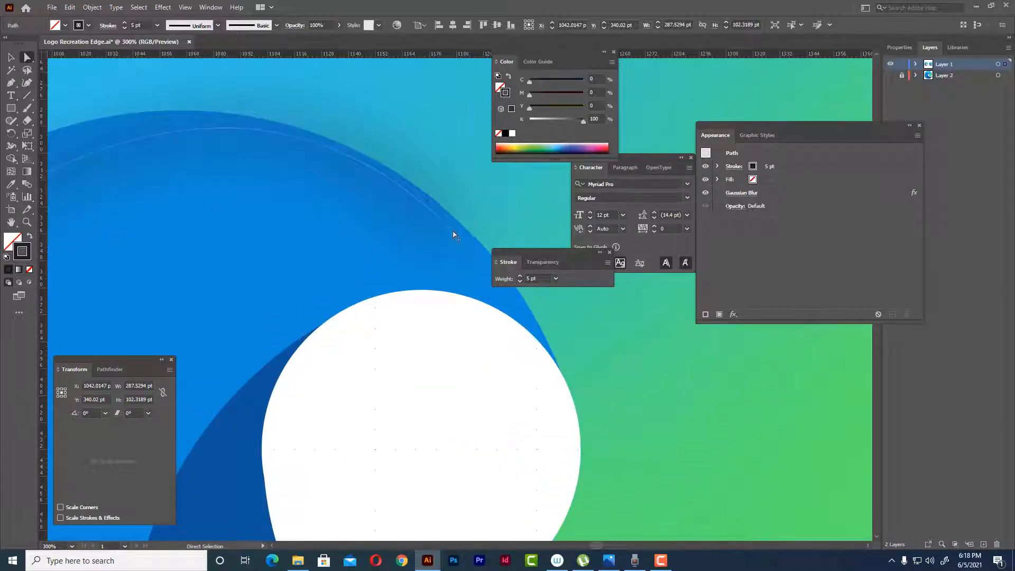
pyautogui.scroll(-2, 458, 234)
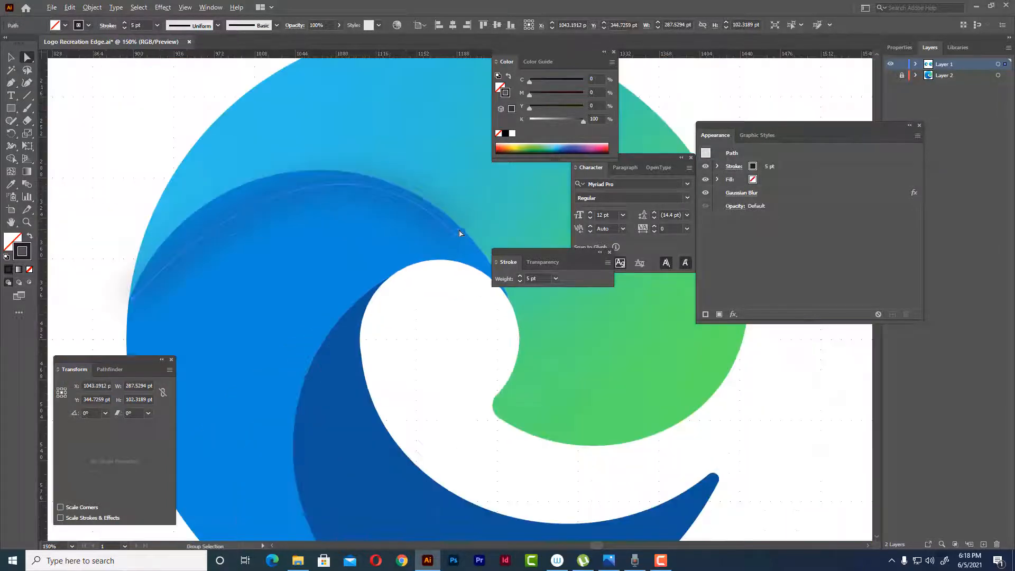
pyautogui.scroll(3, 132, 309)
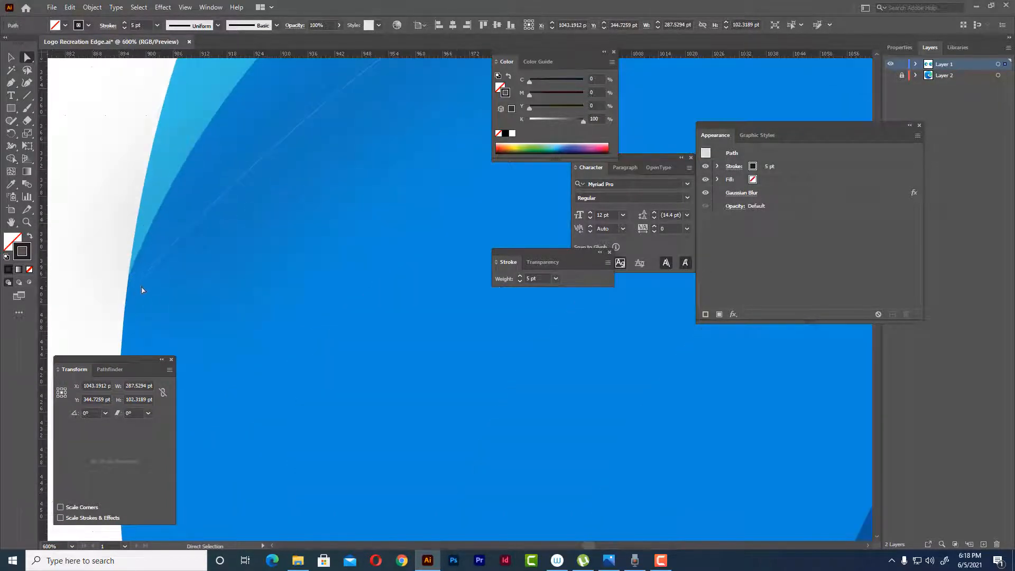
pyautogui.click(143, 280)
pyautogui.scroll(-4, 143, 280)
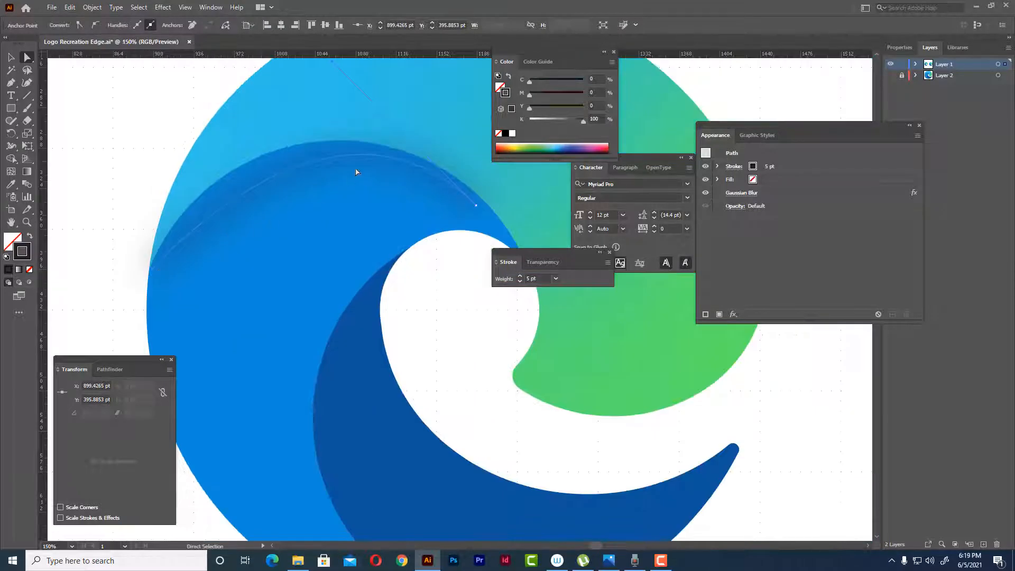
pyautogui.scroll(1, 349, 164)
pyautogui.moveTo(332, 112); pyautogui.dragTo(271, 126)
pyautogui.scroll(-1, 306, 164)
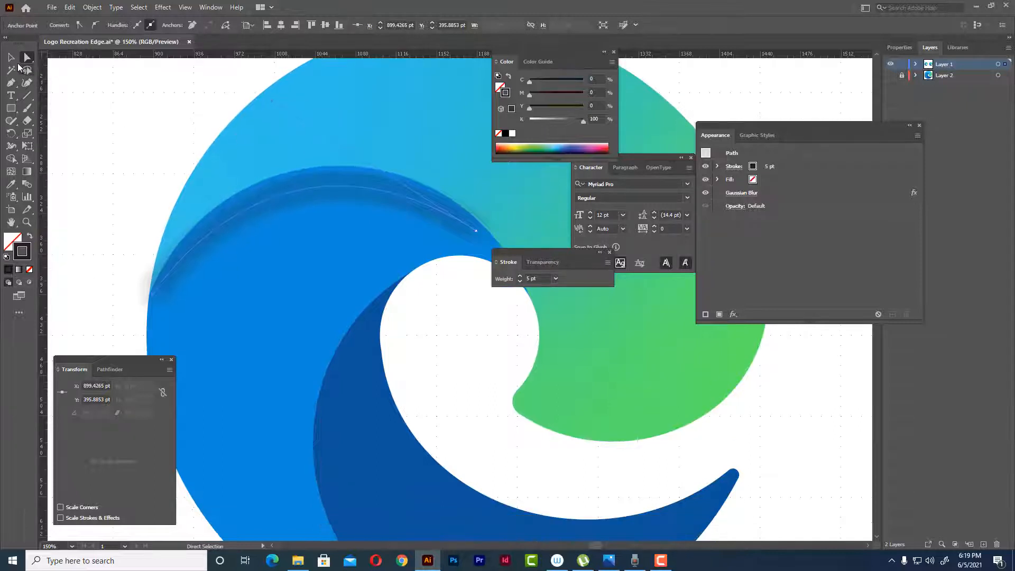
# - Nudge the whole reshaped shadow curve slightly upward toward the bright blue swirl's upper edge, and deselect it
pyautogui.press('v')
pyautogui.click(101, 92)
pyautogui.click(330, 184)
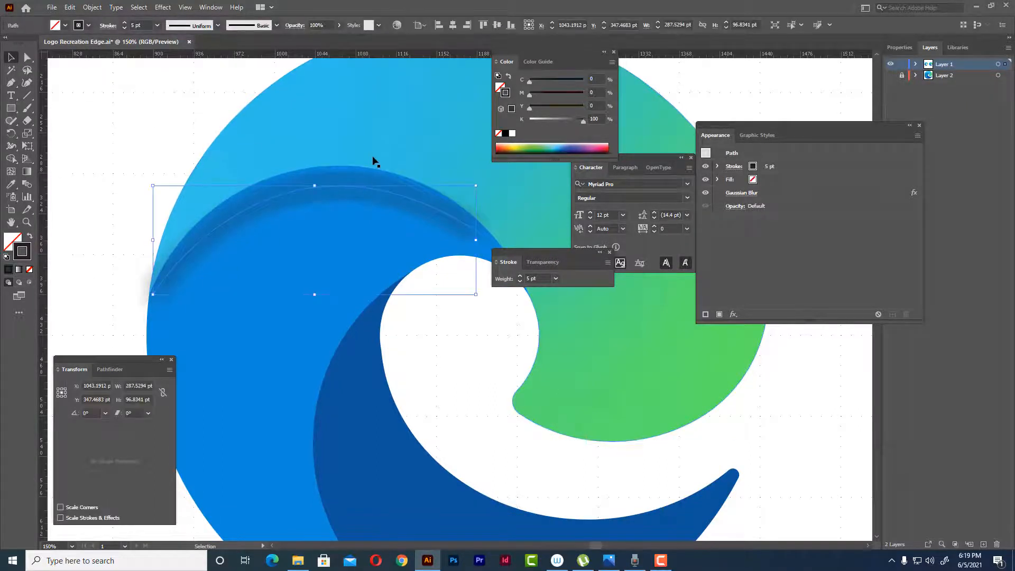
pyautogui.press('Up')
pyautogui.press('Up')
pyautogui.press('Up')
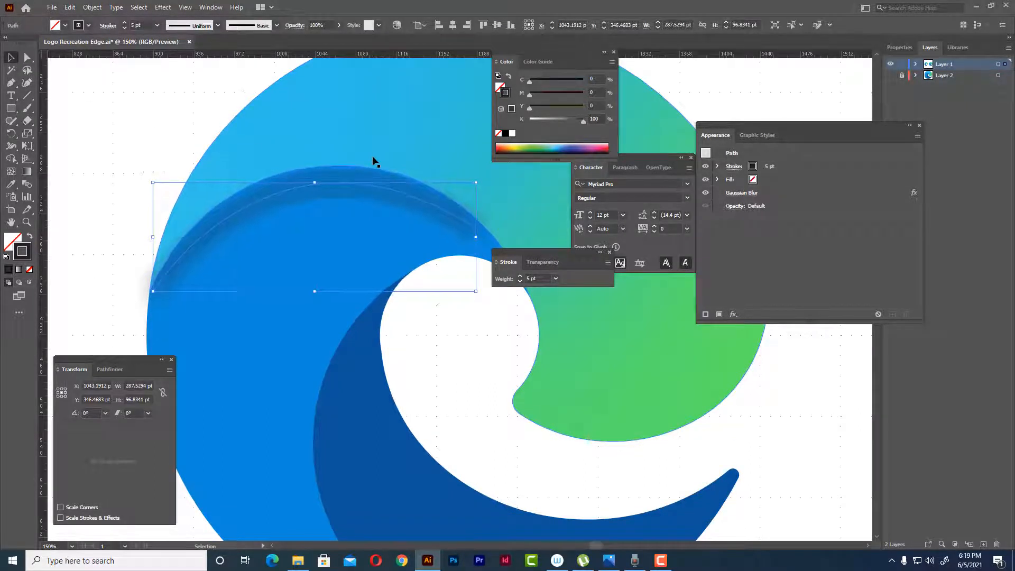
pyautogui.click(165, 134)
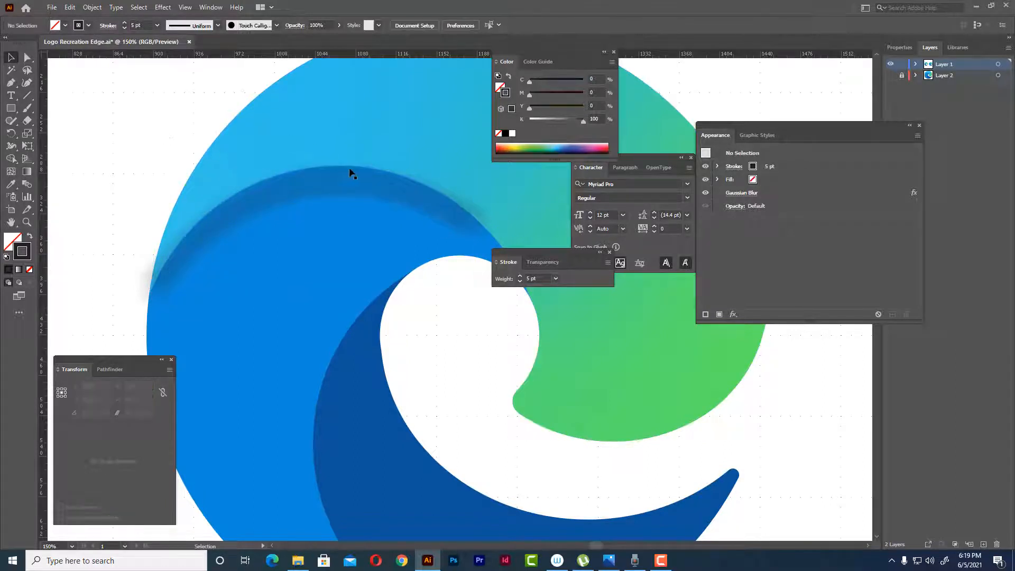
# - Set the blending mode of the bright blue swirl's shadow curve to Overlay, and deselect it
pyautogui.click(345, 180)
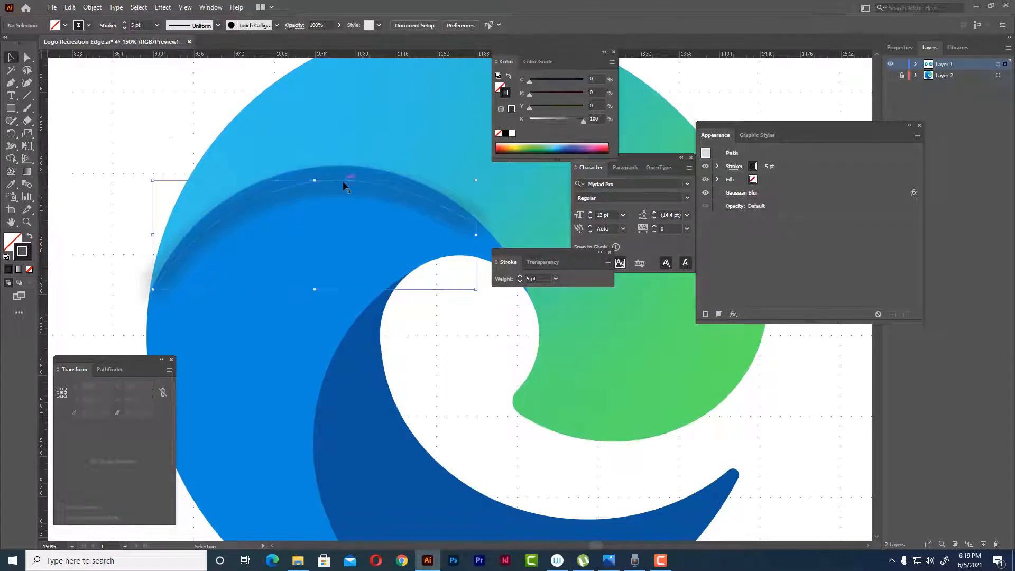
pyautogui.click(737, 207)
pyautogui.click(659, 229)
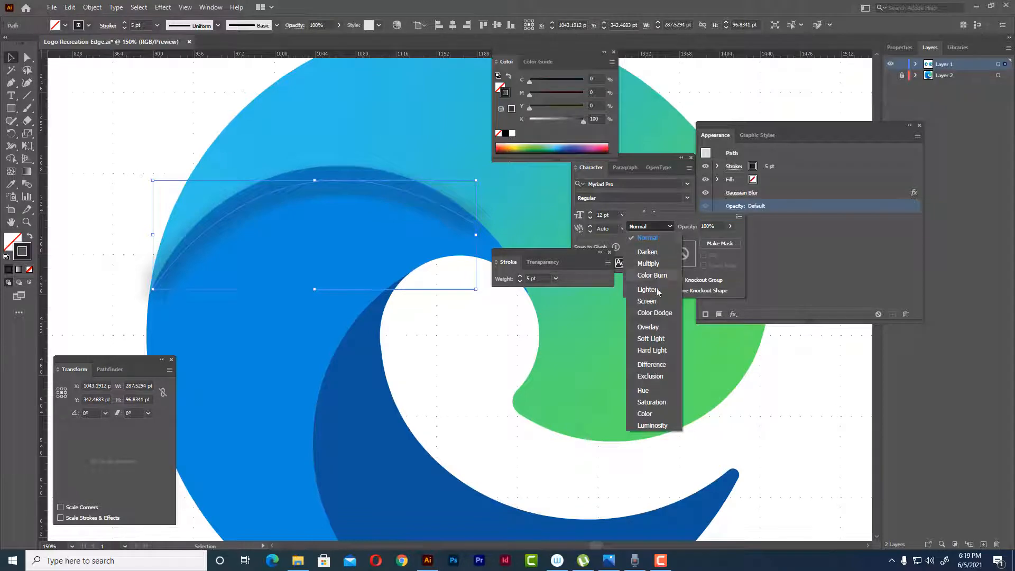
pyautogui.click(650, 328)
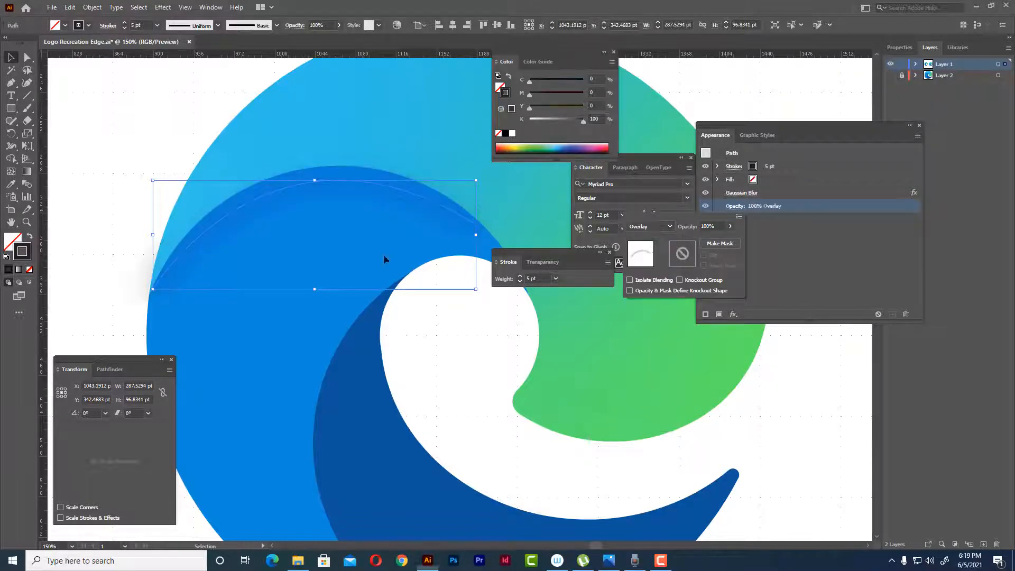
pyautogui.click(103, 226)
pyautogui.click(101, 226)
# - Duplicate the shadow curve, rotate the copy about 129°, and place it along the dark blue swirl's outer left edge
pyautogui.scroll(-2, 99, 226)
pyautogui.moveTo(157, 209); pyautogui.dragTo(250, 304)
pyautogui.click(270, 179)
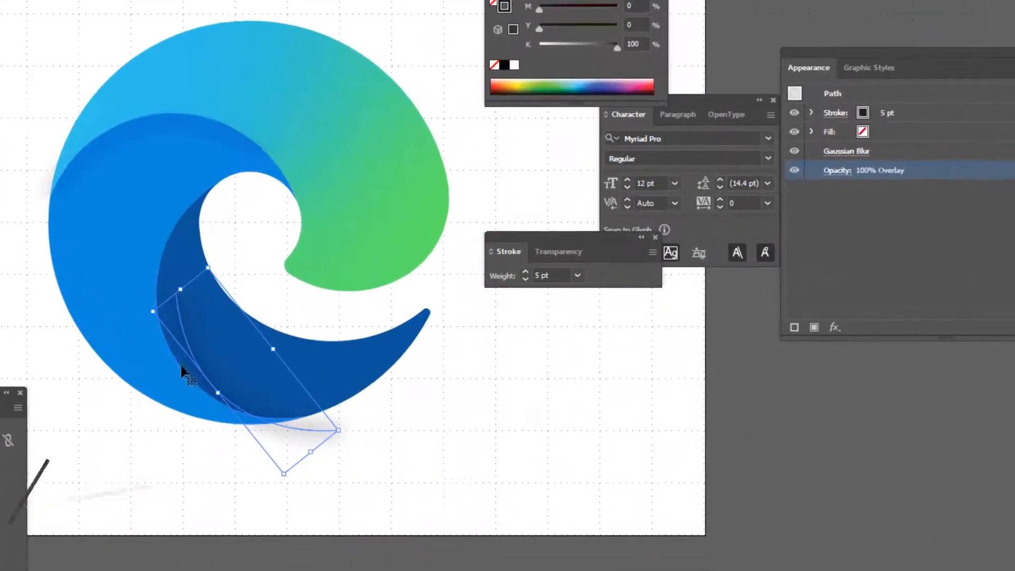
pyautogui.moveTo(284, 333); pyautogui.dragTo(280, 293)
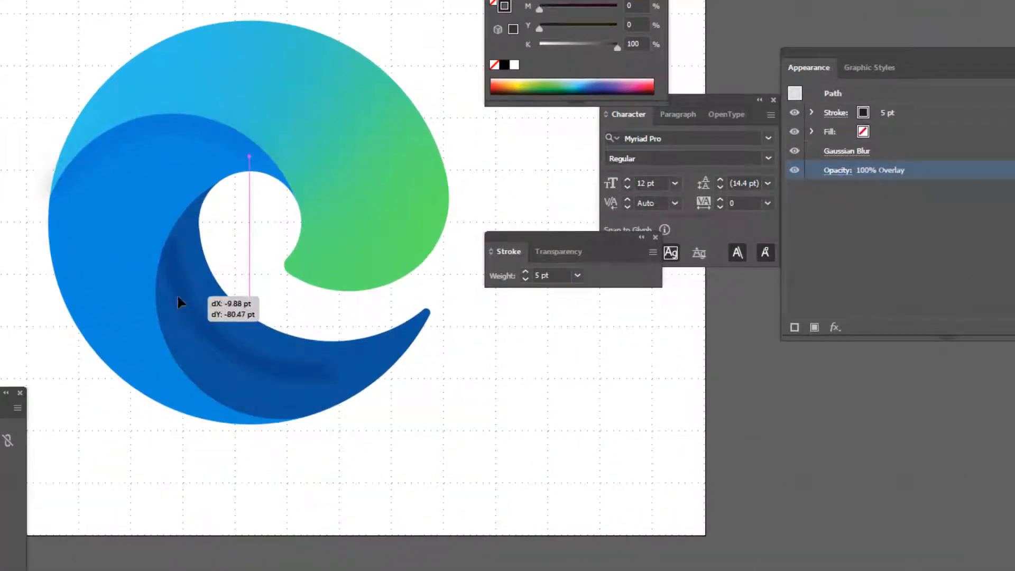
pyautogui.moveTo(178, 297); pyautogui.dragTo(171, 338)
# - Reshape the copied shadow by moving its upper anchor toward the dark swirl's upper tip and pulling its handle outward to match the outer edge
pyautogui.scroll(3, 191, 330)
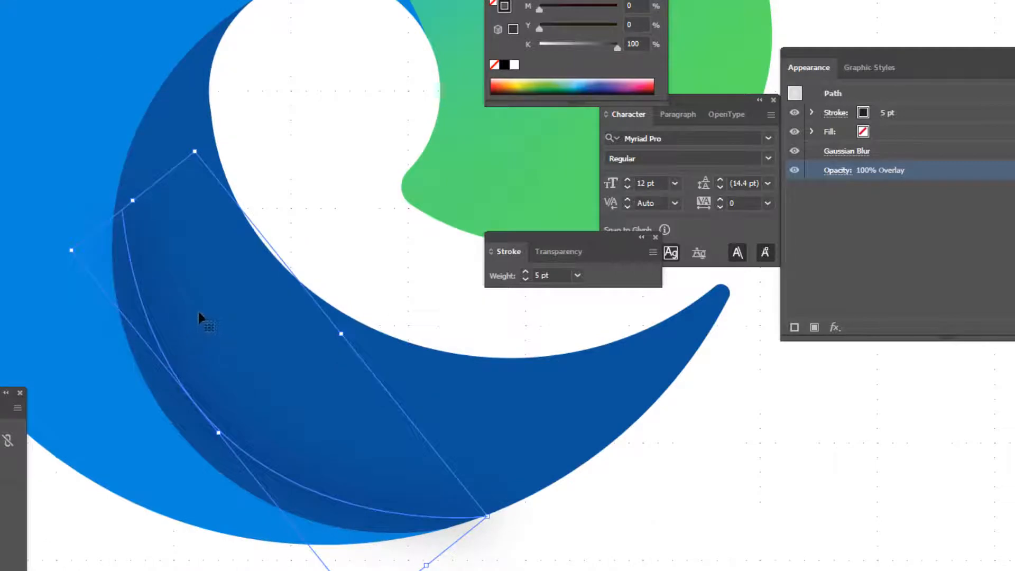
pyautogui.press('a')
pyautogui.click(310, 169)
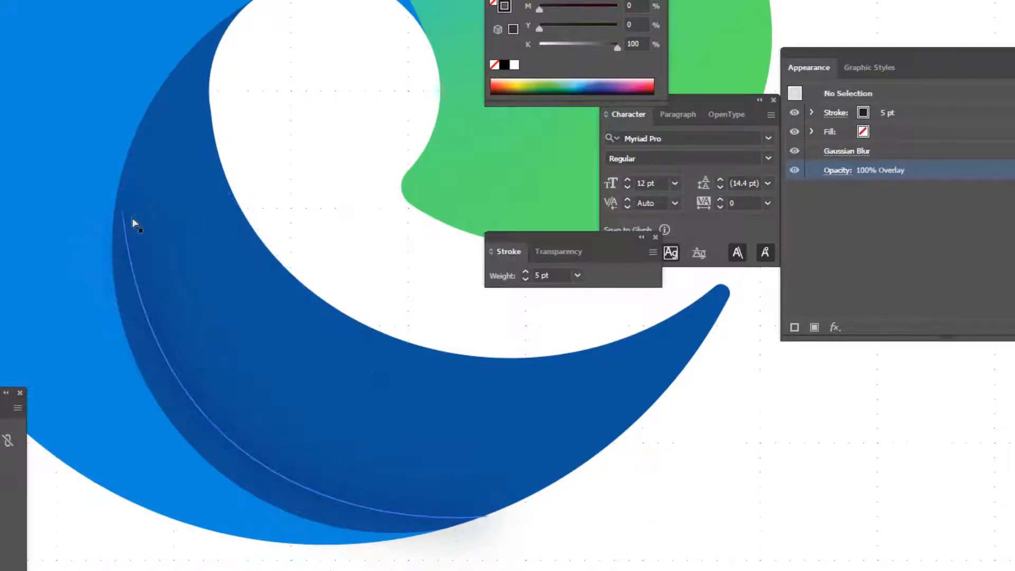
pyautogui.click(127, 221)
pyautogui.click(123, 211)
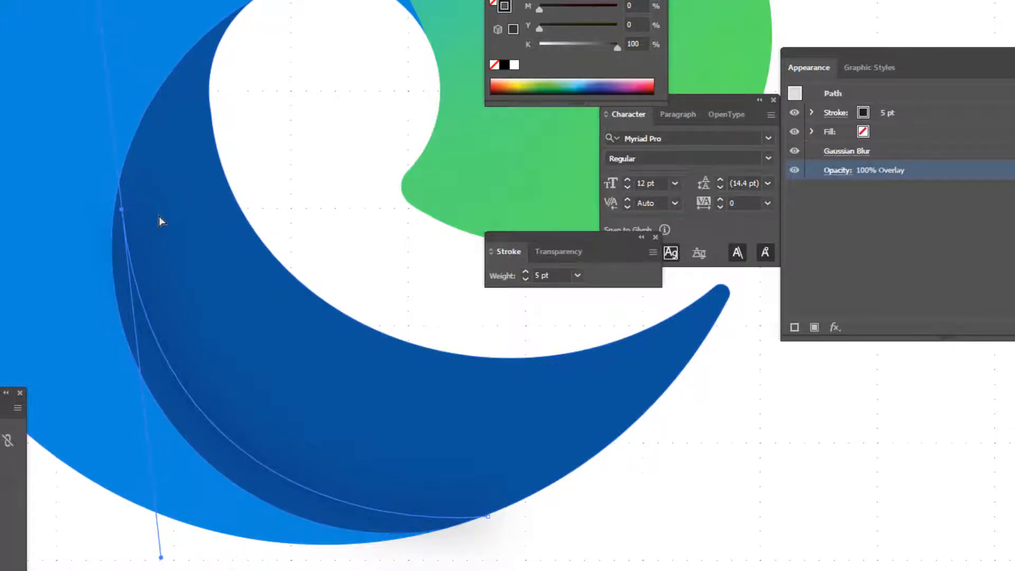
pyautogui.click(123, 211)
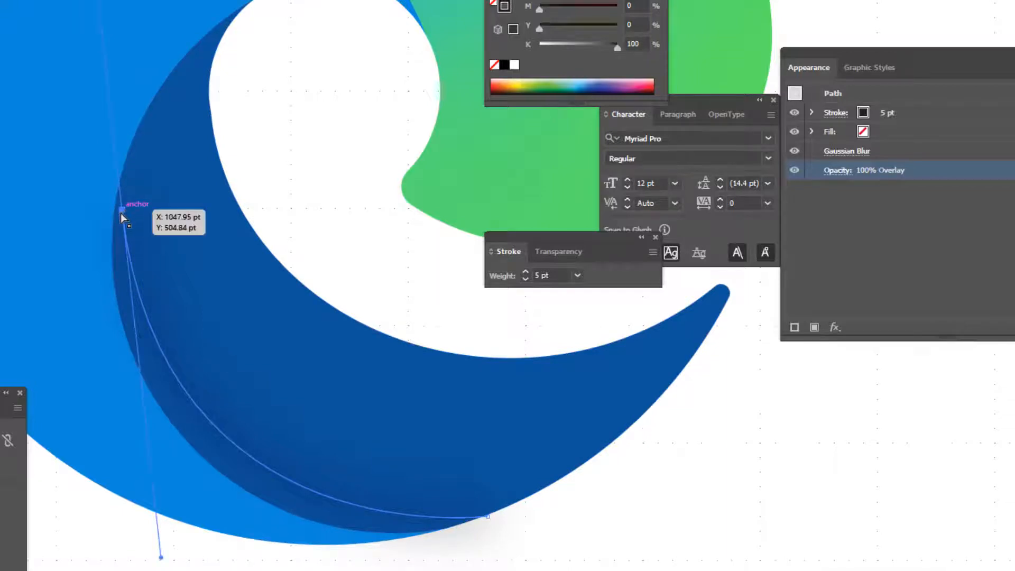
pyautogui.moveTo(125, 212); pyautogui.dragTo(180, 95)
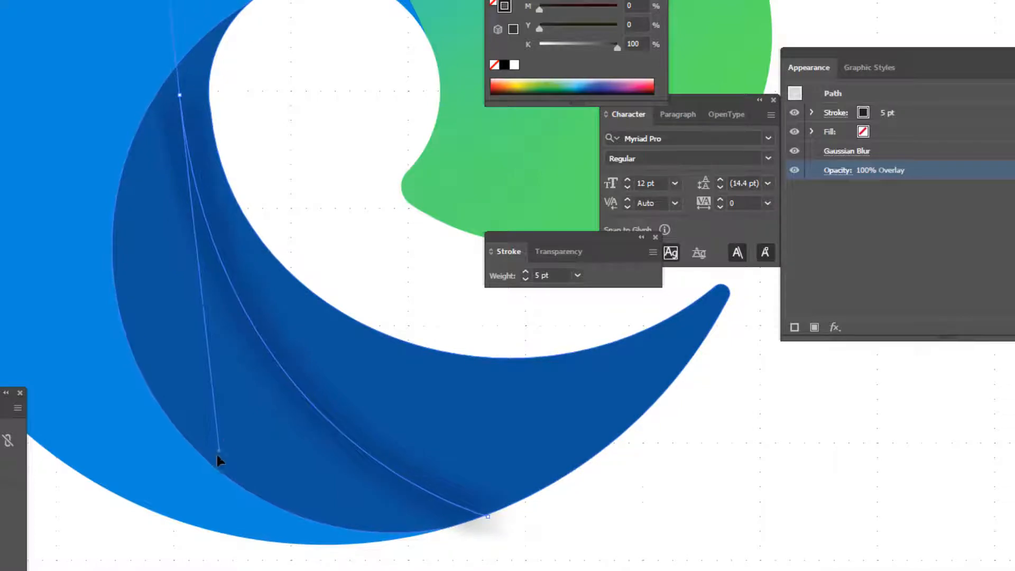
pyautogui.moveTo(216, 455); pyautogui.dragTo(30, 516)
pyautogui.click(385, 254)
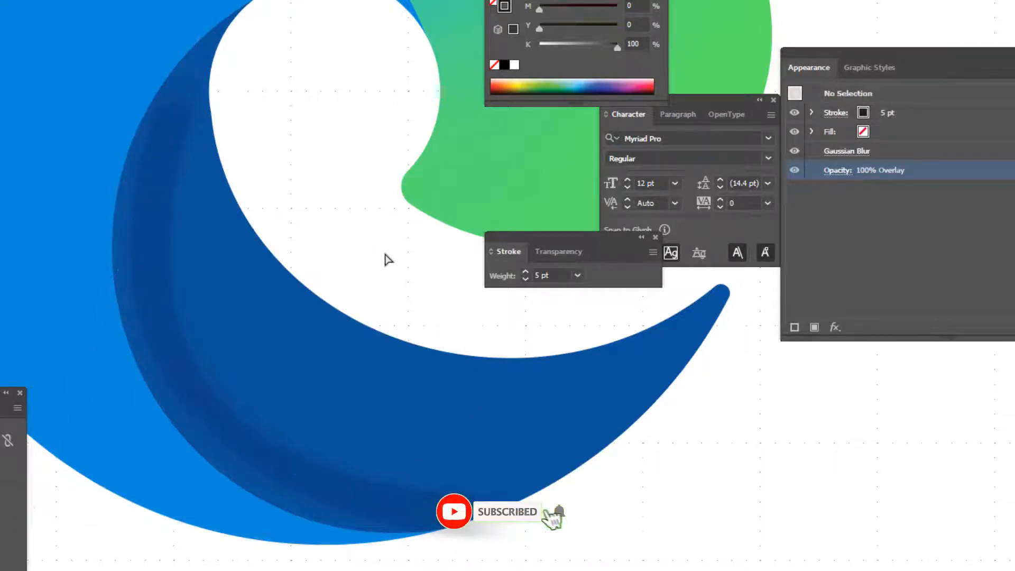
# - Move the copied shadow curve closer to the dark blue swirl's outer left edge, and deselect it
pyautogui.click(152, 253)
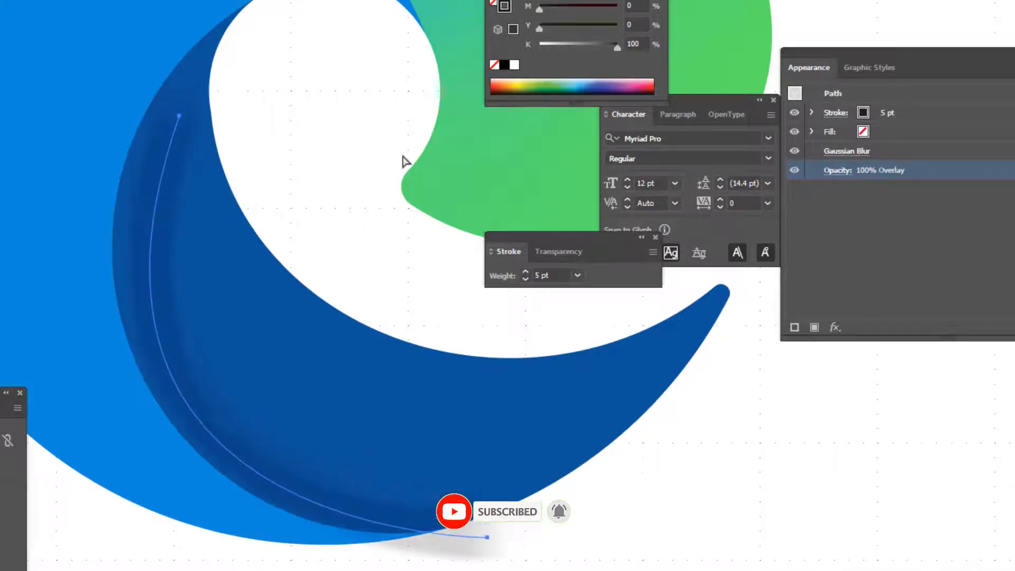
pyautogui.click(158, 232)
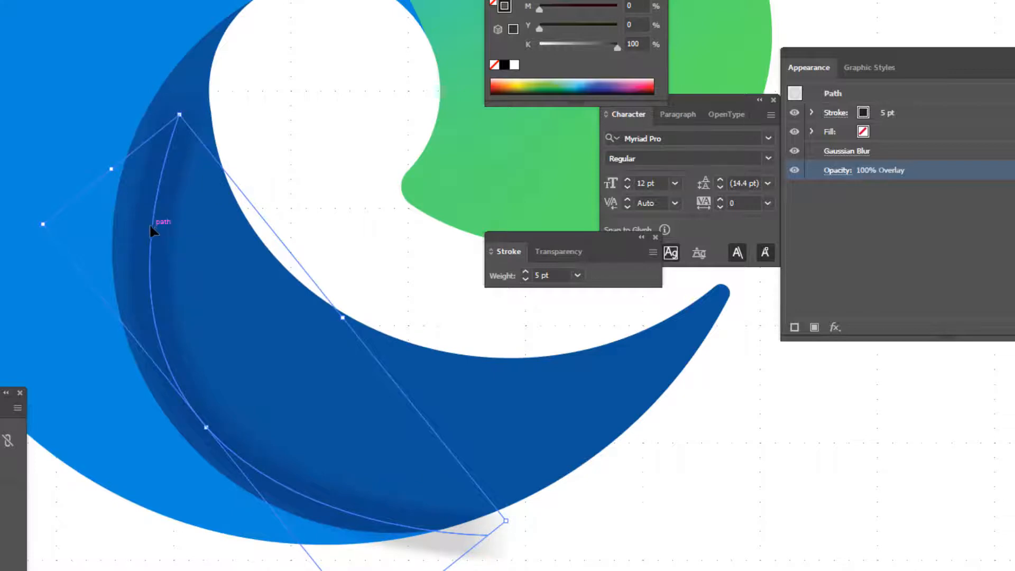
pyautogui.moveTo(150, 226); pyautogui.dragTo(138, 213)
pyautogui.click(324, 172)
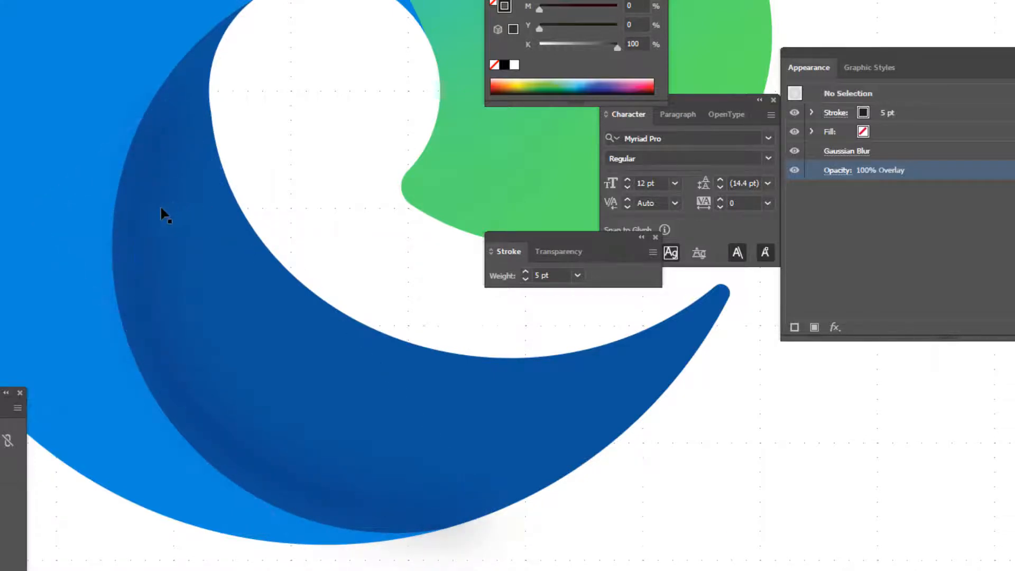
pyautogui.click(145, 215)
pyautogui.click(300, 151)
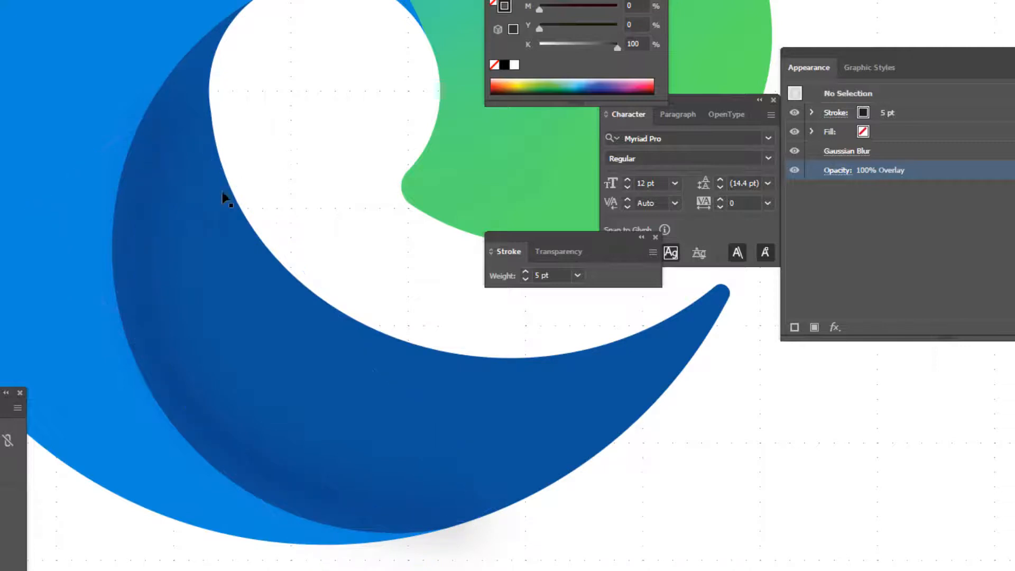
# - Compare the Saturation and Hue blending modes on the dark blue swirl's shadow curve, settle on Saturation, and deselect it
pyautogui.click(146, 213)
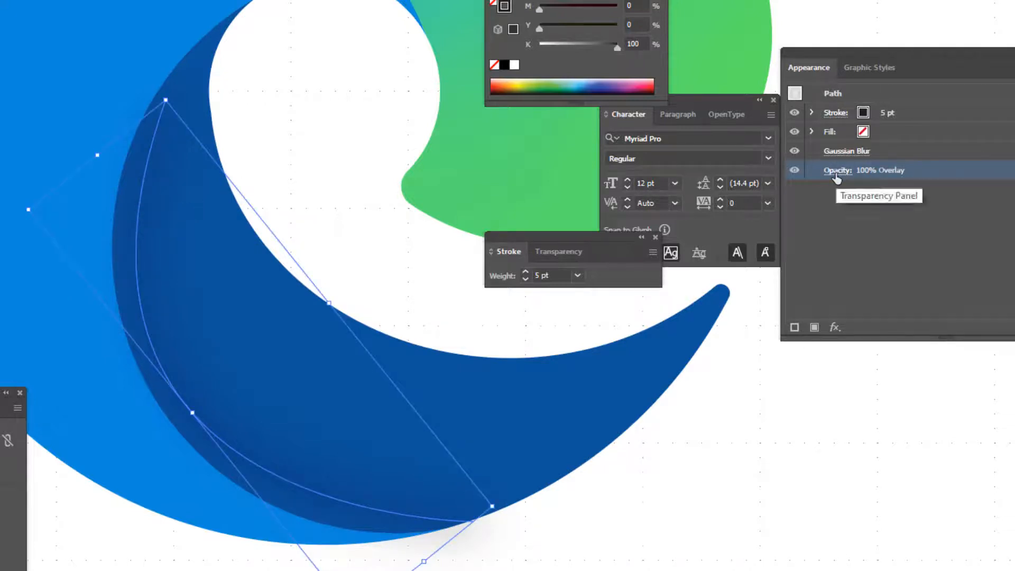
pyautogui.click(837, 170)
pyautogui.click(729, 201)
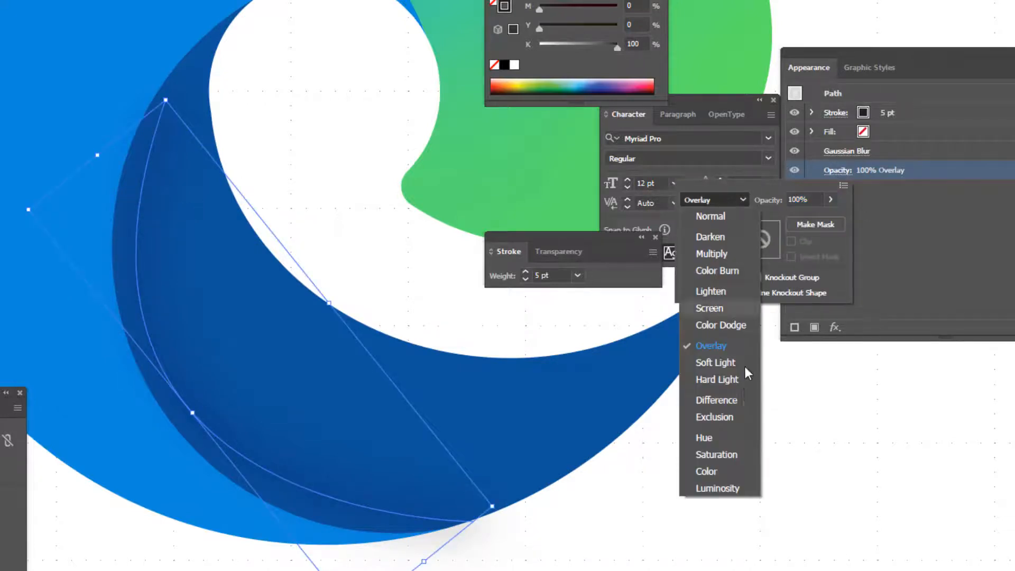
pyautogui.click(715, 455)
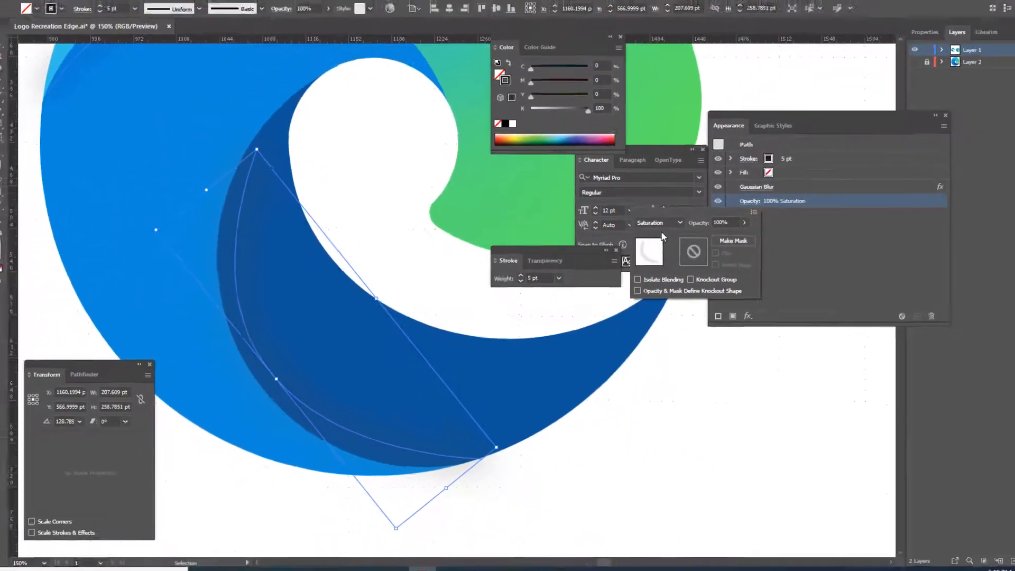
pyautogui.click(707, 203)
pyautogui.click(705, 429)
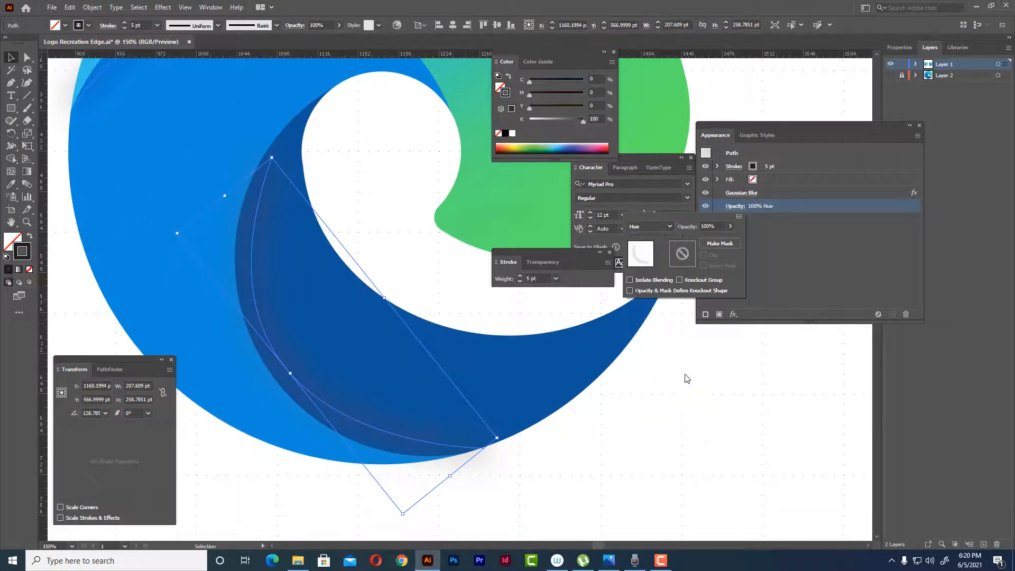
pyautogui.click(736, 207)
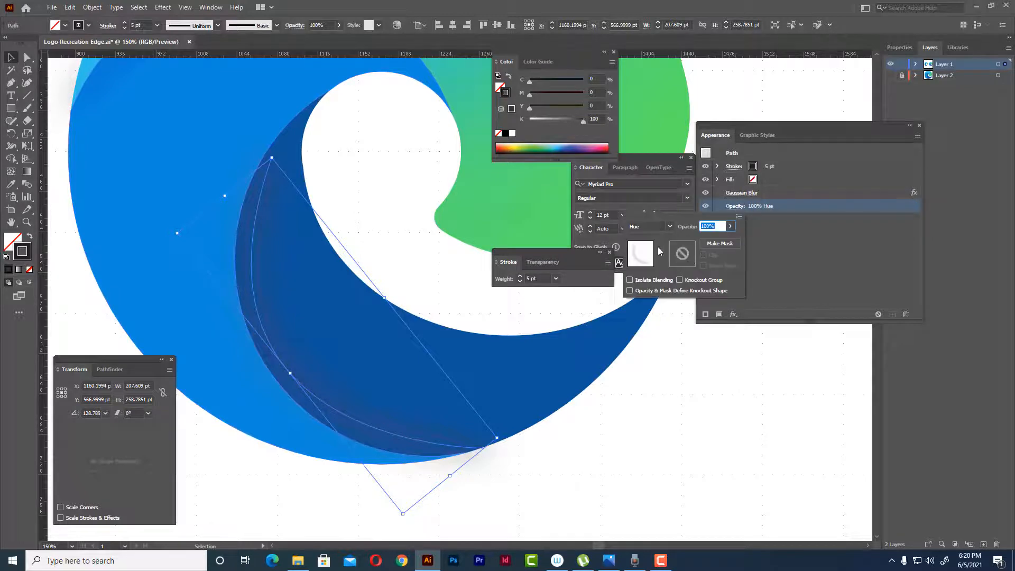
pyautogui.click(652, 227)
pyautogui.click(645, 403)
pyautogui.click(660, 385)
# - Examine the recreated logo's shadows and colours side by side with the original reference logo
pyautogui.scroll(-2, 581, 328)
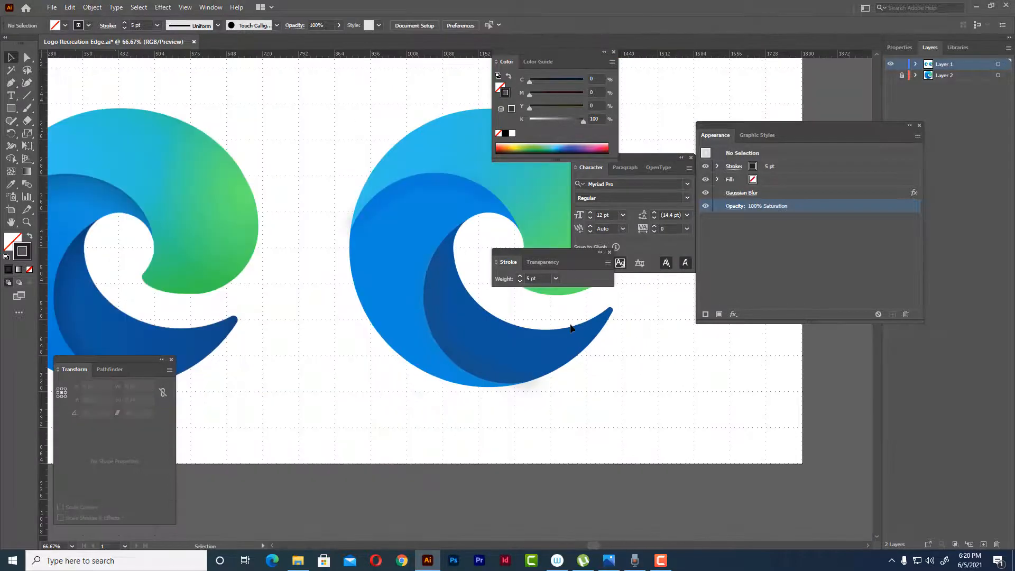
pyautogui.scroll(-1, 571, 312)
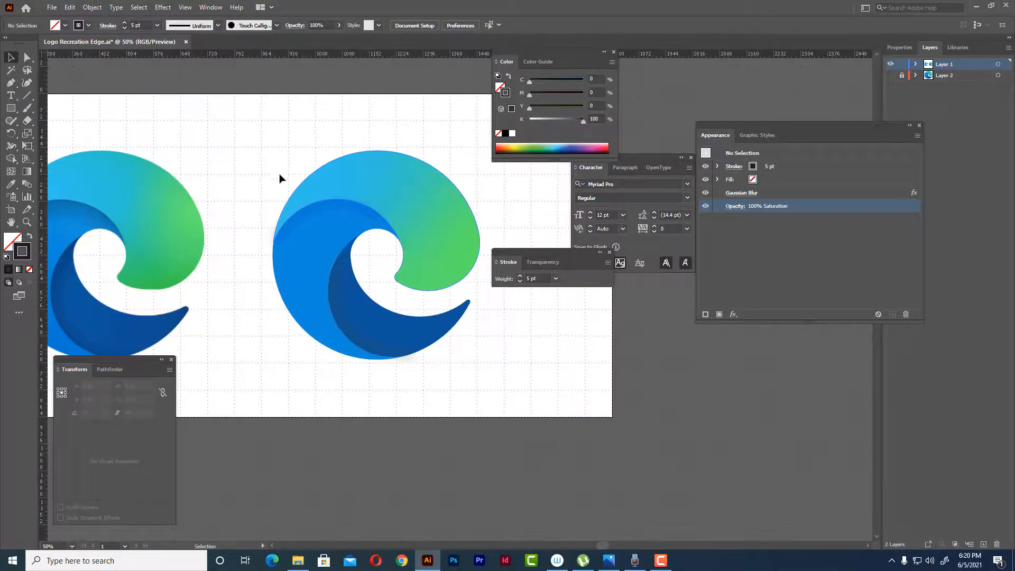
pyautogui.scroll(1, 276, 176)
pyautogui.scroll(-1, 277, 176)
pyautogui.moveTo(328, 161); pyautogui.dragTo(356, 129)
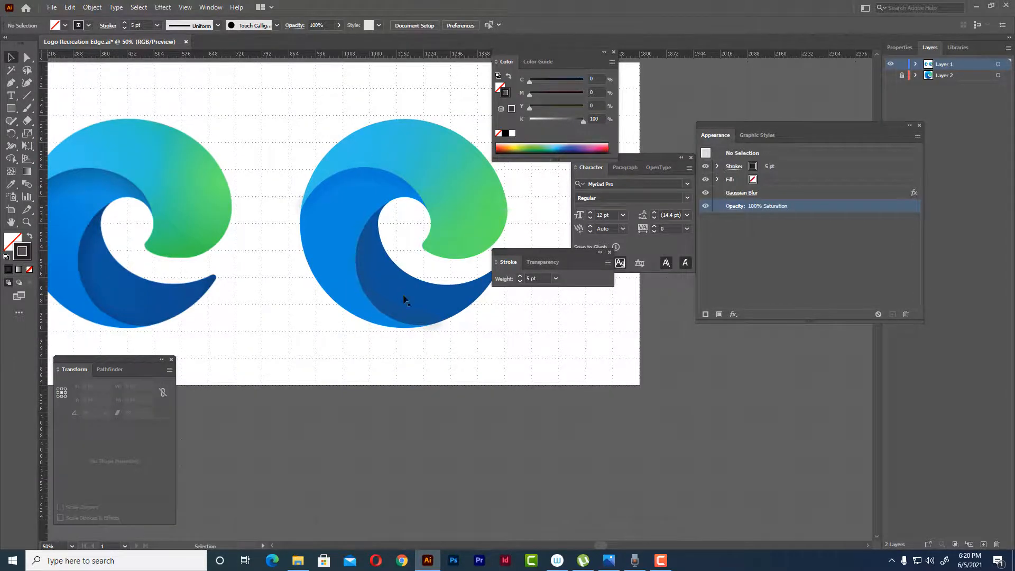
pyautogui.scroll(1, 421, 312)
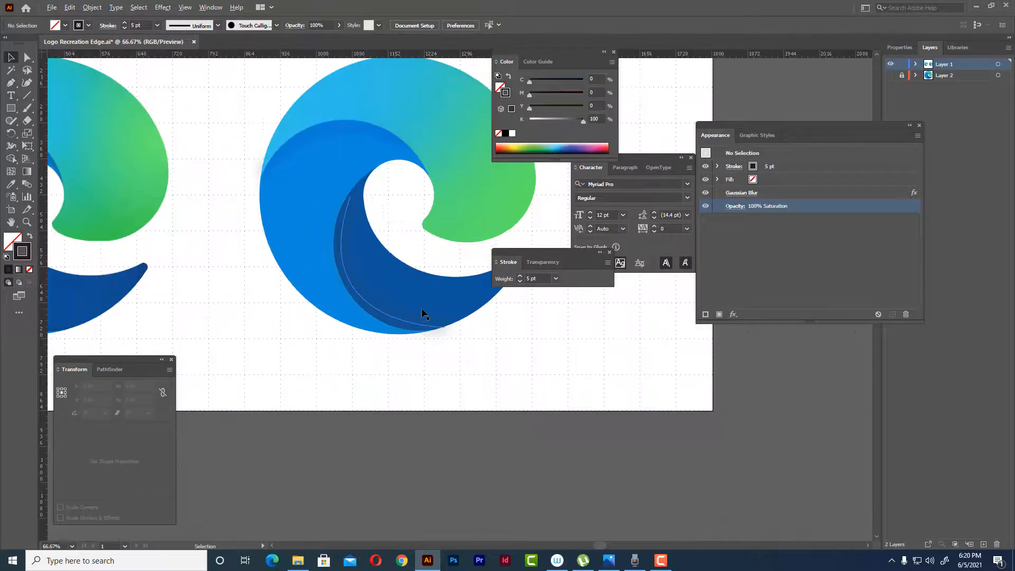
pyautogui.scroll(-1, 423, 313)
pyautogui.scroll(1, 350, 266)
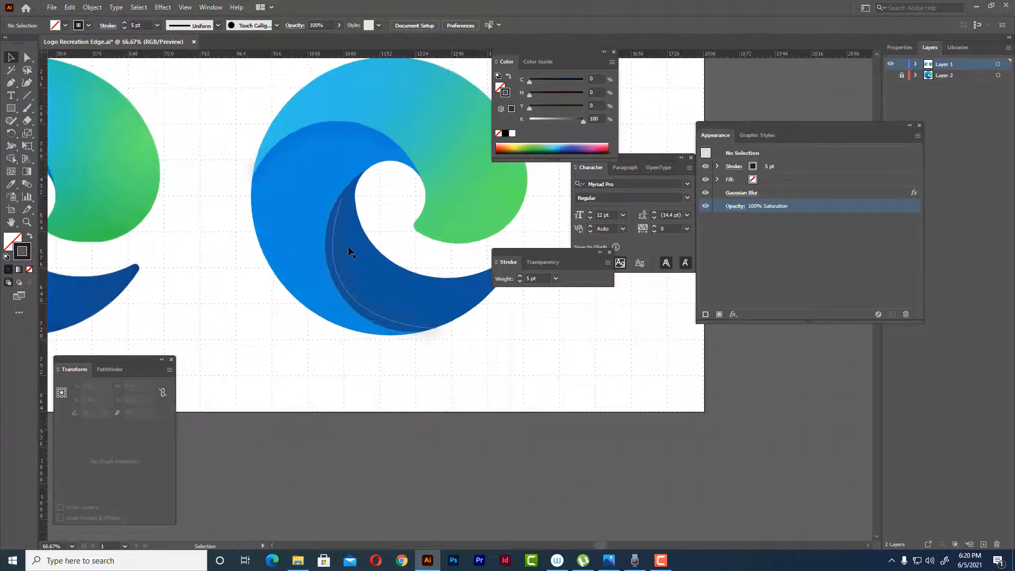
pyautogui.scroll(-1, 339, 160)
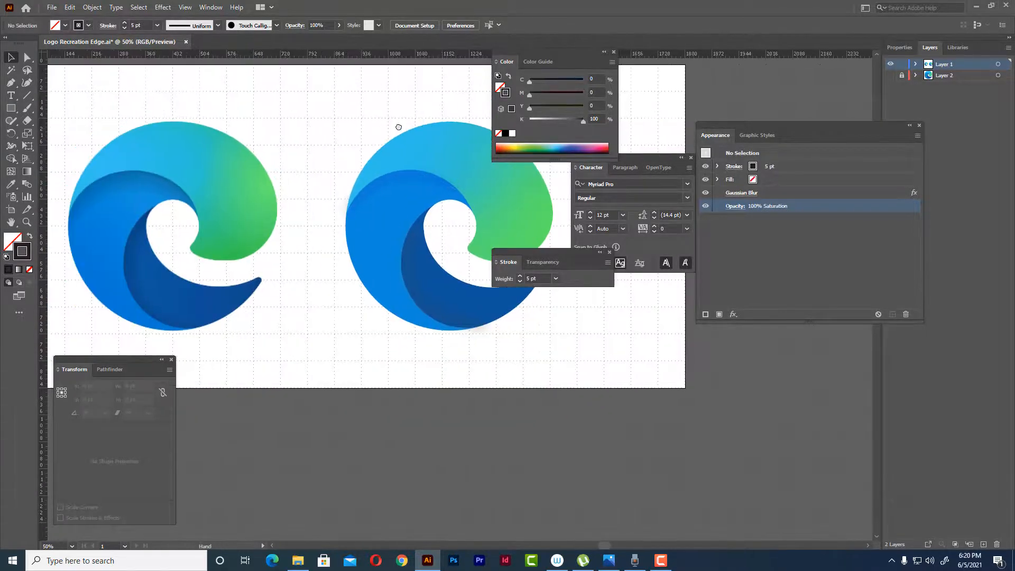
pyautogui.scroll(-1, 223, 133)
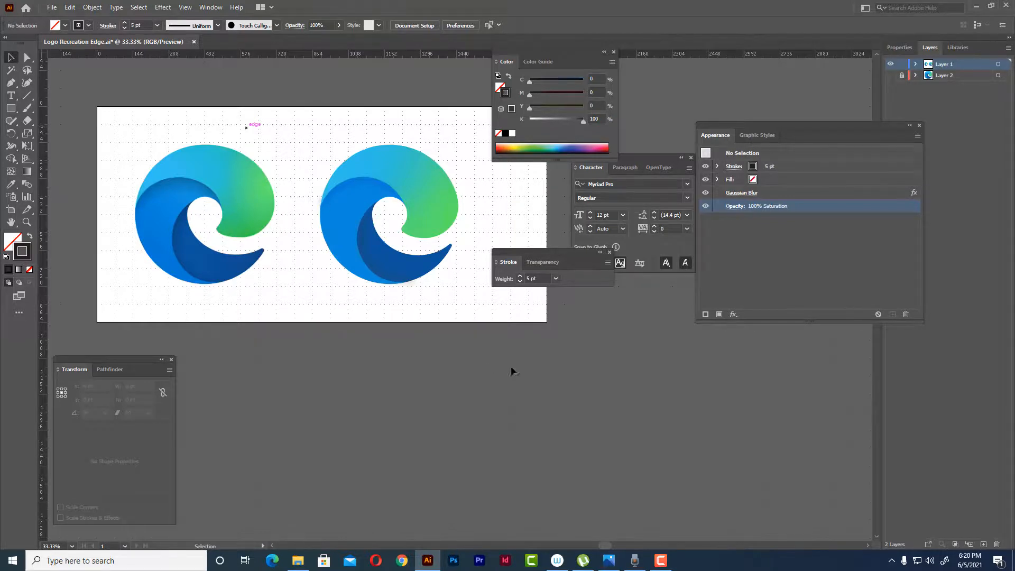
pyautogui.click(663, 563)
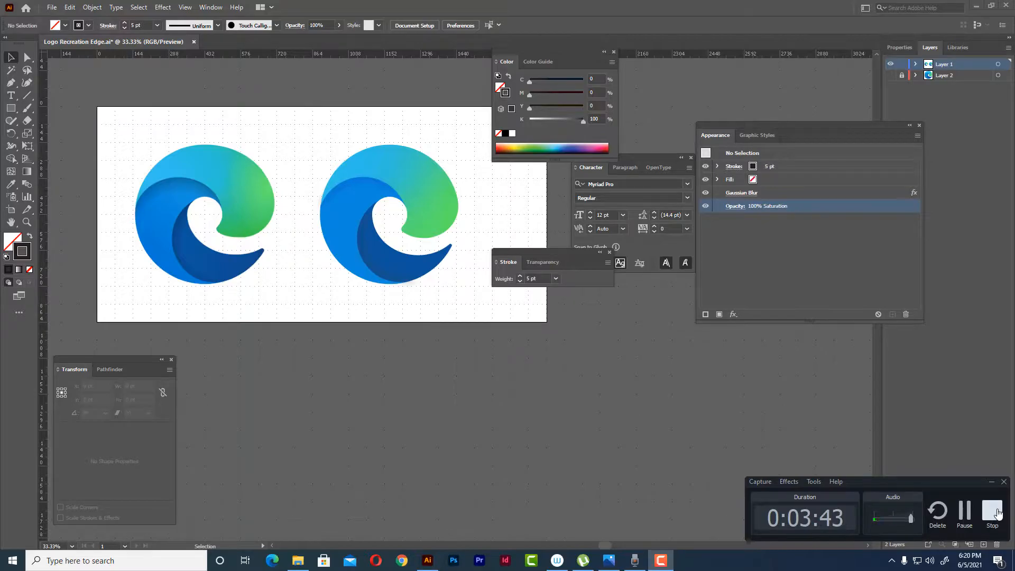
pyautogui.click(993, 511)
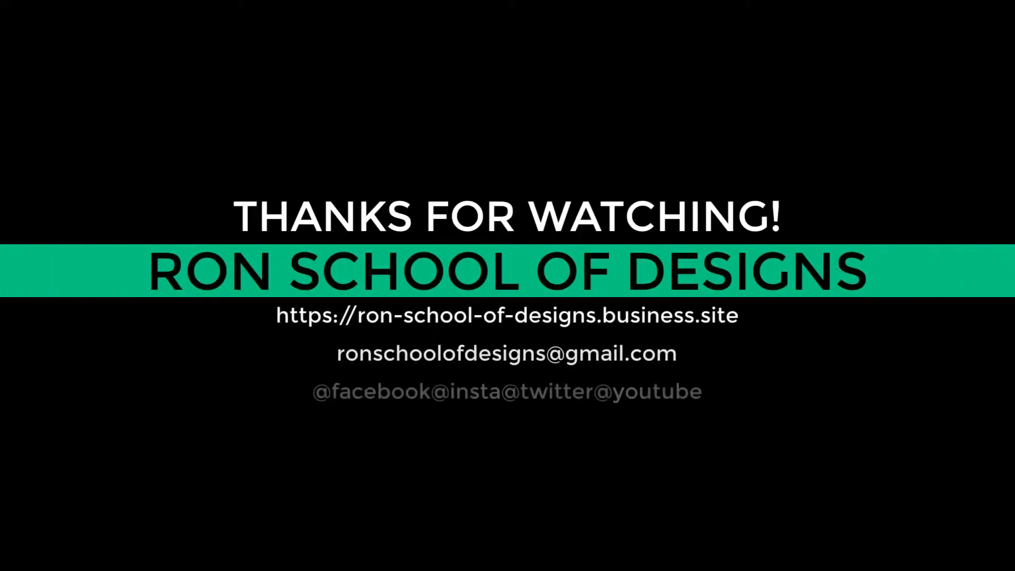